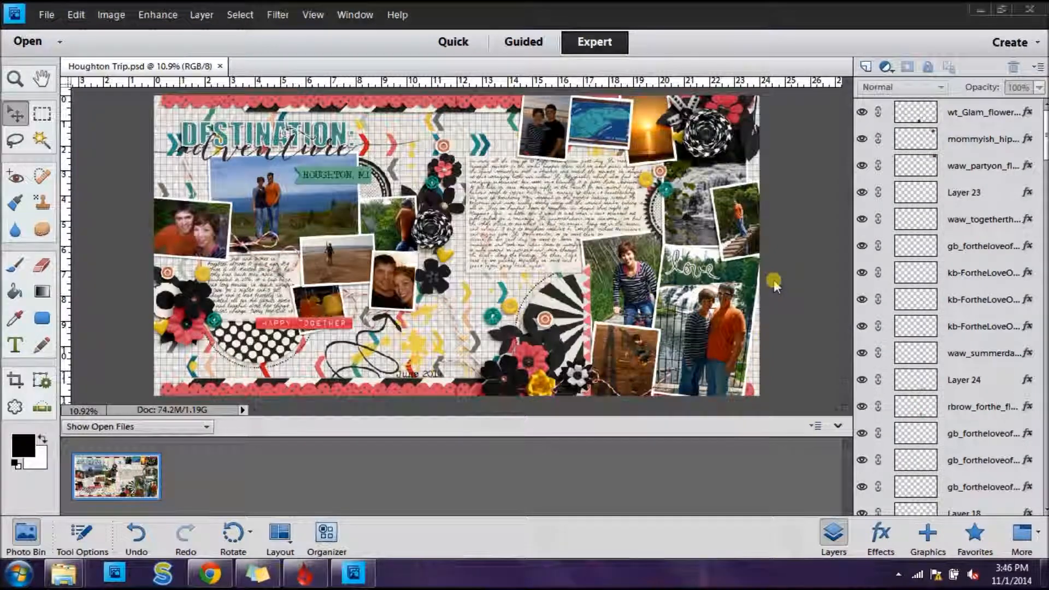
- Close the Houghton Trip.psd document and open the fdd_ffDoubleTime4_12x12_TIFs folder in Downloads
left_click(220, 66)
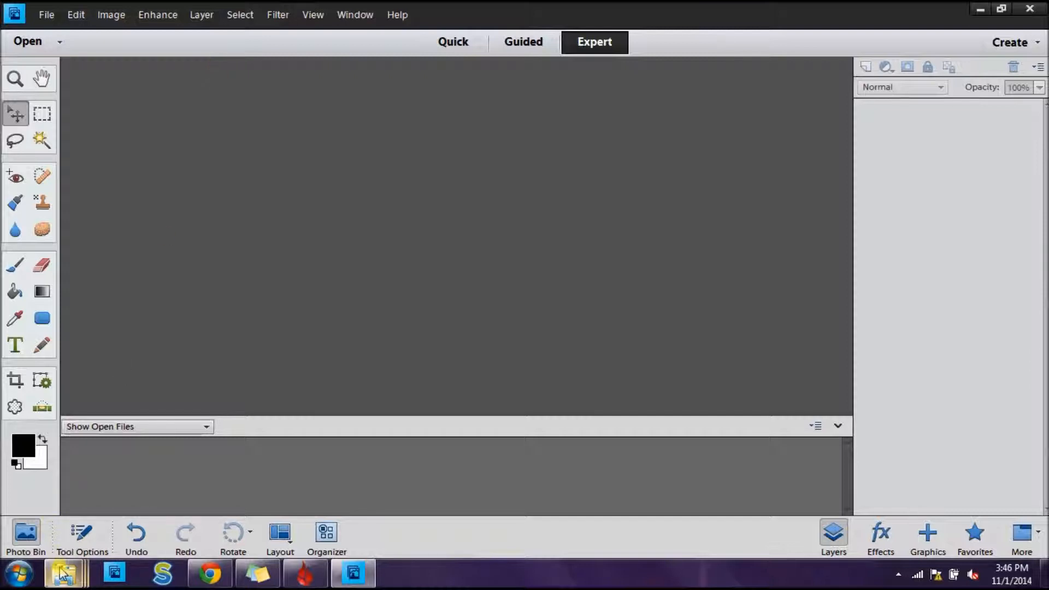
mouse_move(63, 574)
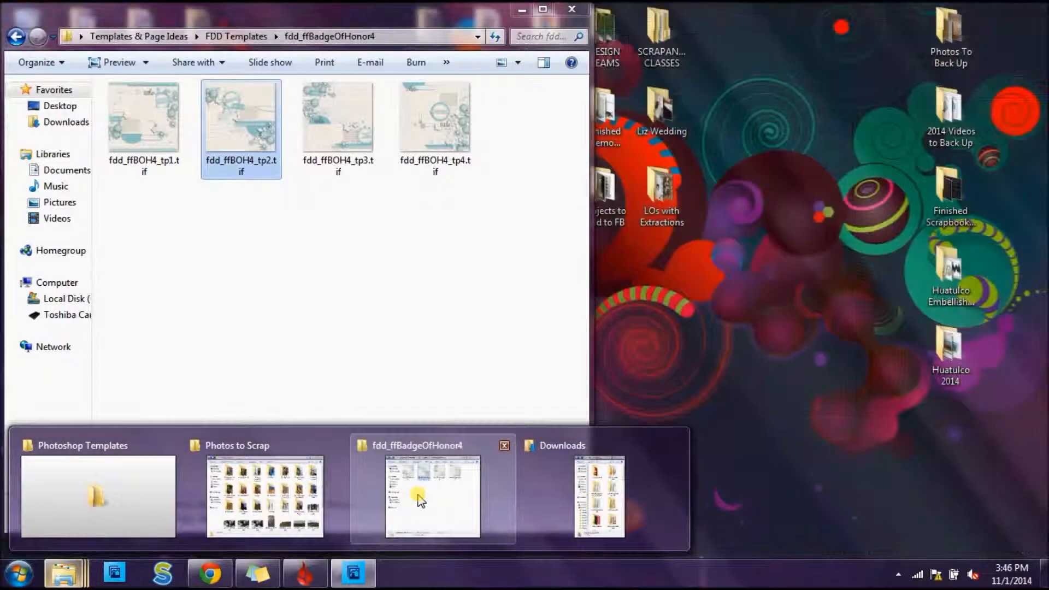
left_click(393, 494)
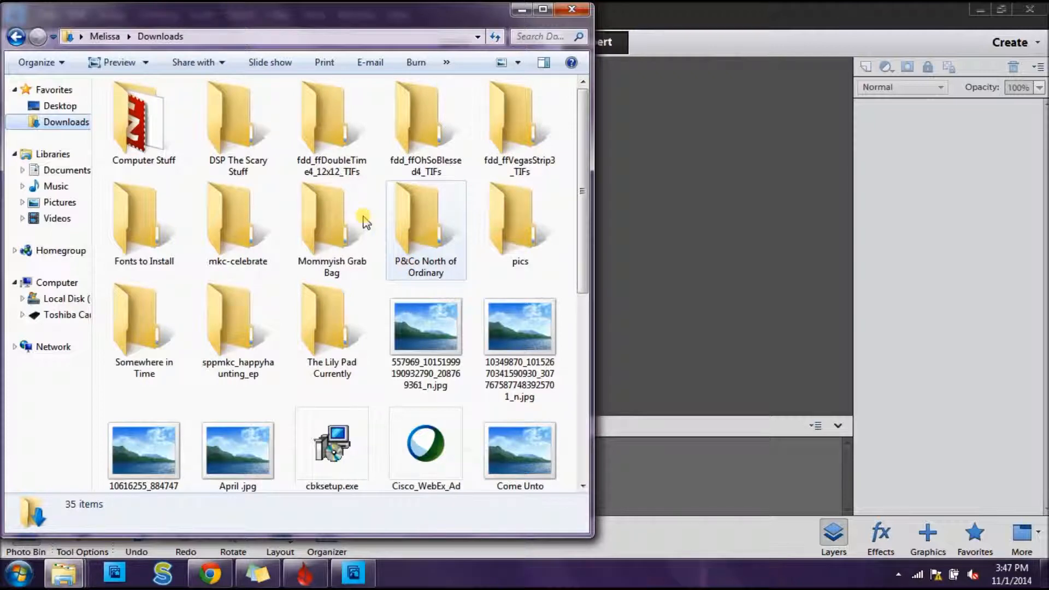
double_click(319, 146)
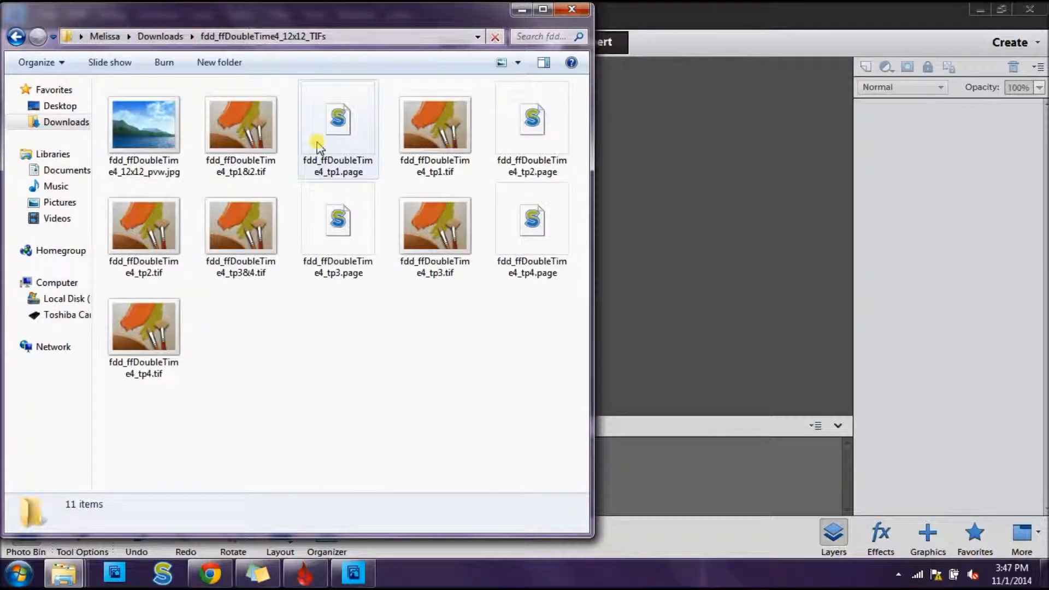
- View the template preview fdd_ffDoubleTime4_12x12_pvw.jpg, rotating it counterclockwise to read it upright, and close the viewer
left_click(135, 135)
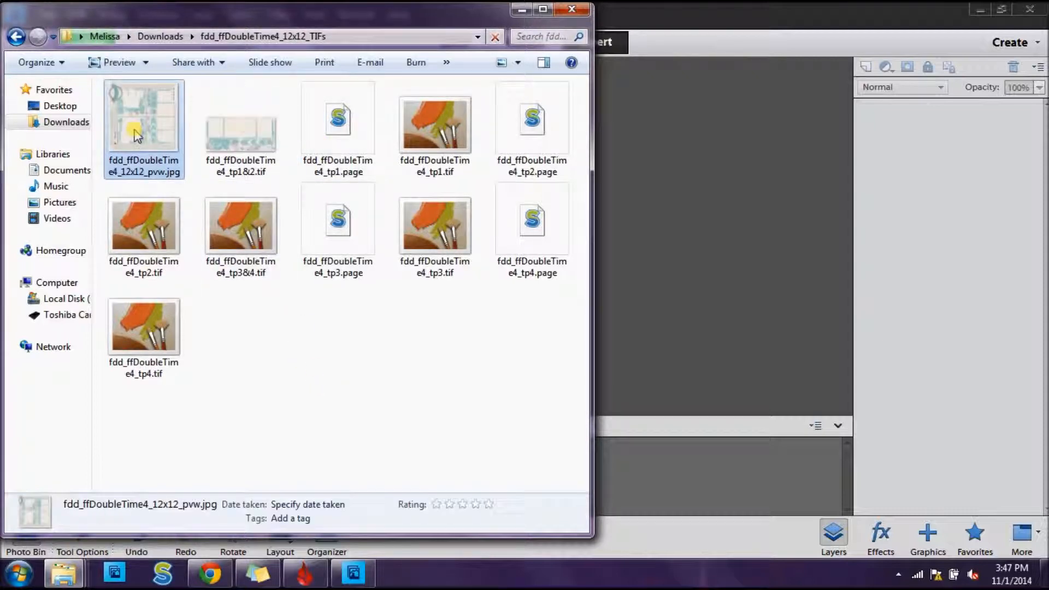
double_click(135, 135)
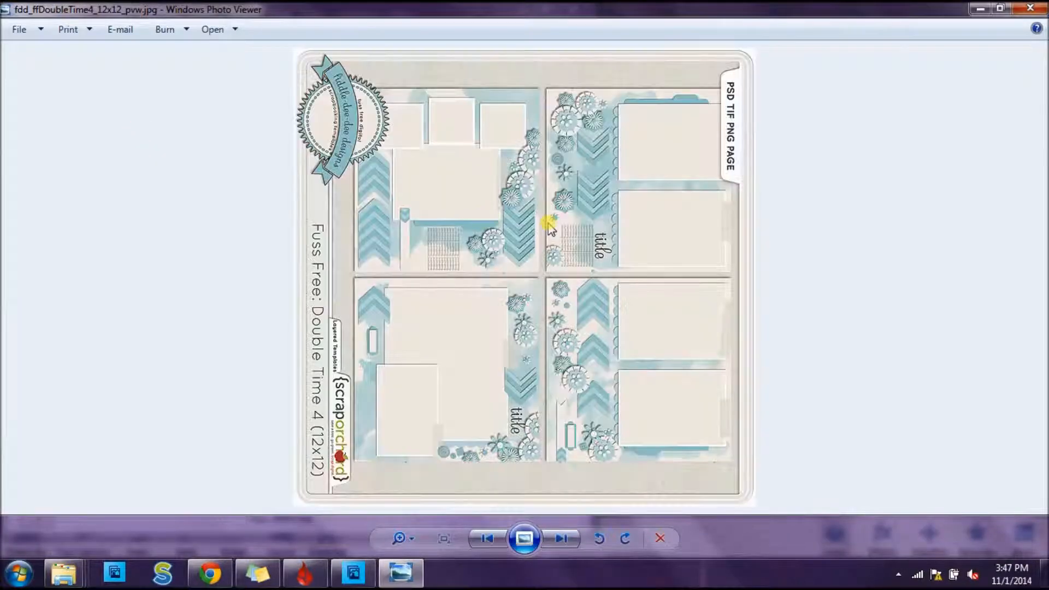
left_click(600, 538)
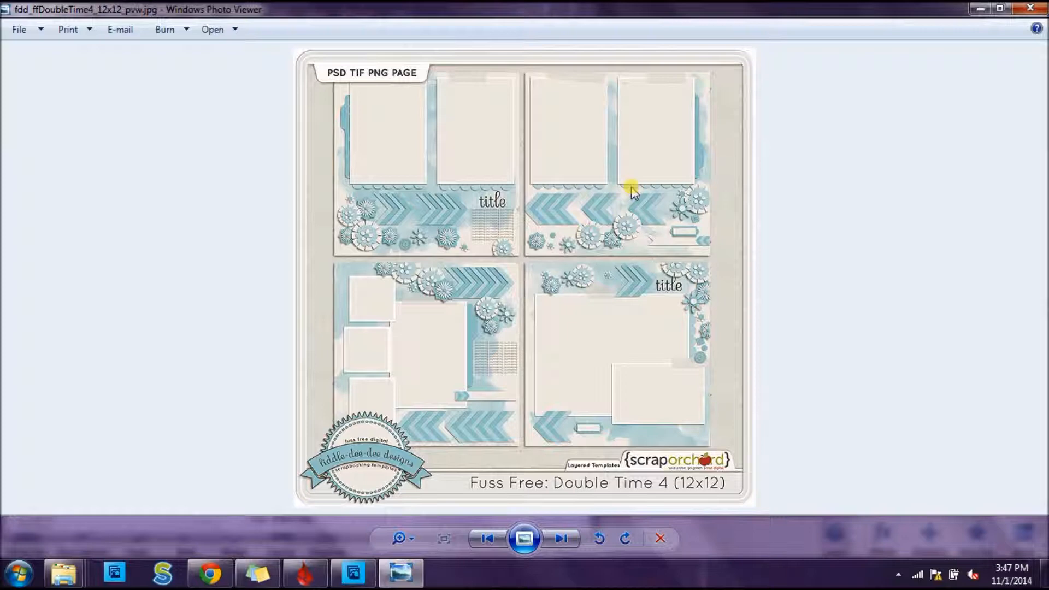
left_click(1031, 8)
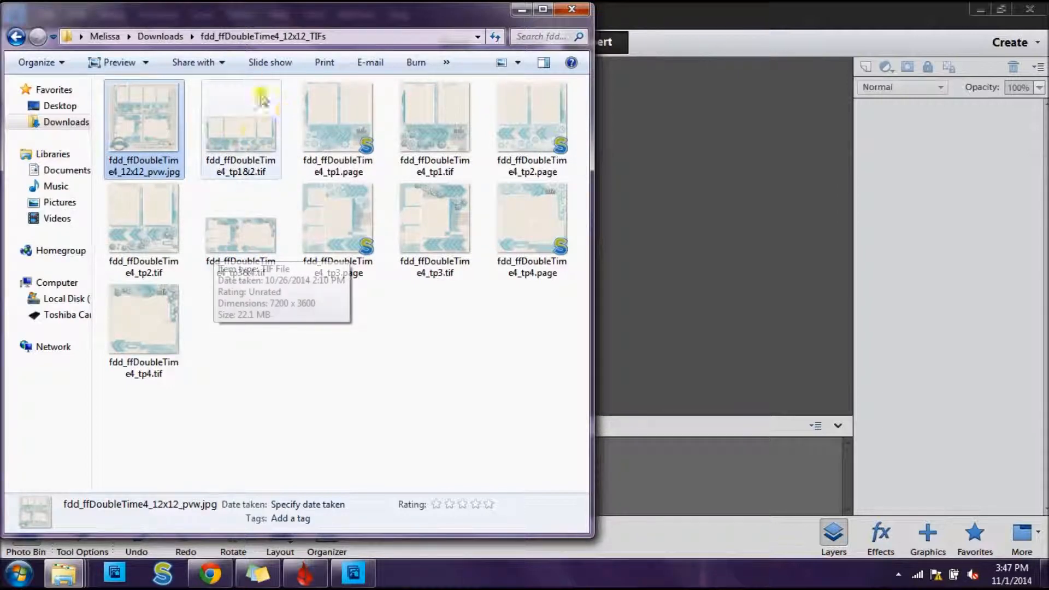
- Open fdd_ffDoubleTime4_tp3&4.tif in Adobe Photoshop Elements 11 to examine the two-page template, and close it again
left_click(244, 244)
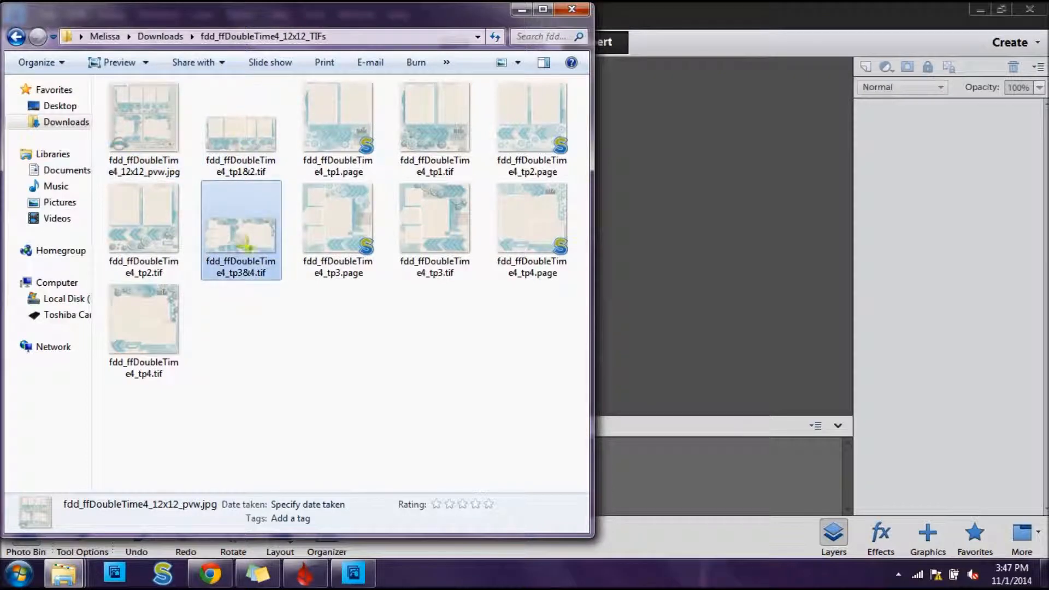
right_click(246, 277)
mouse_move(322, 365)
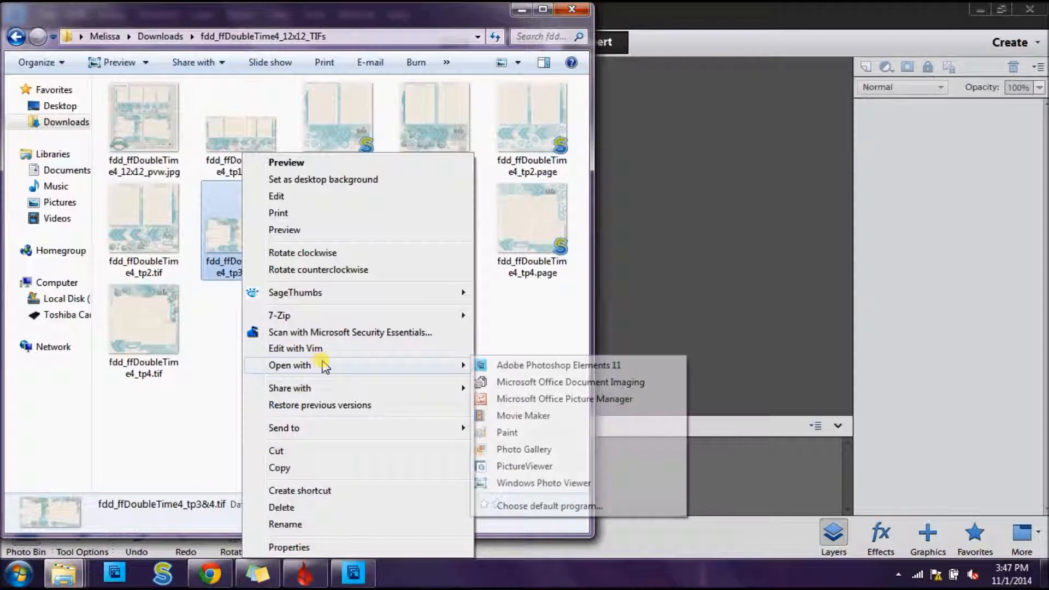
left_click(518, 366)
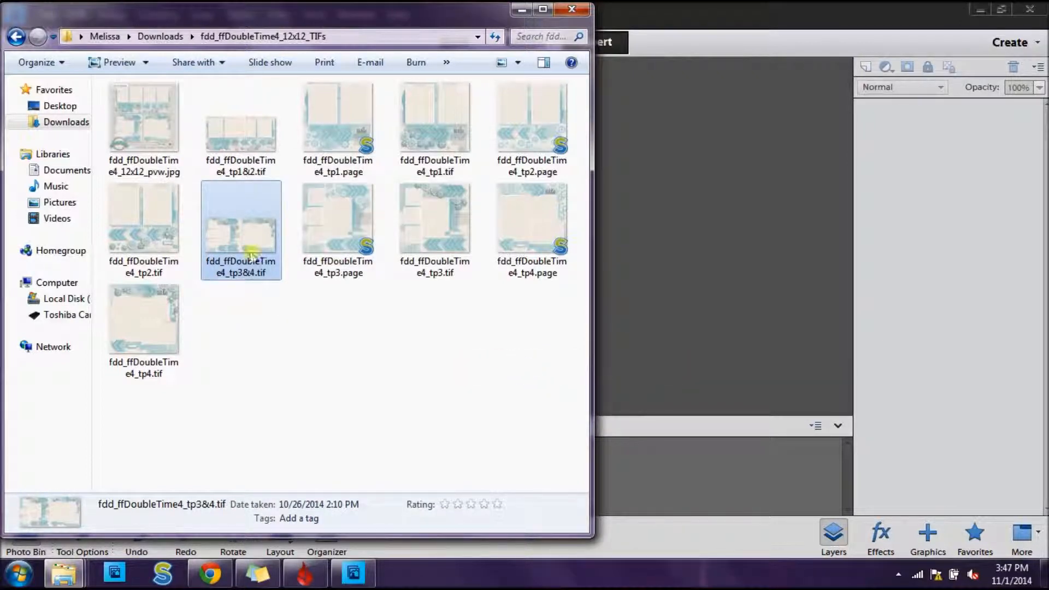
left_click(353, 574)
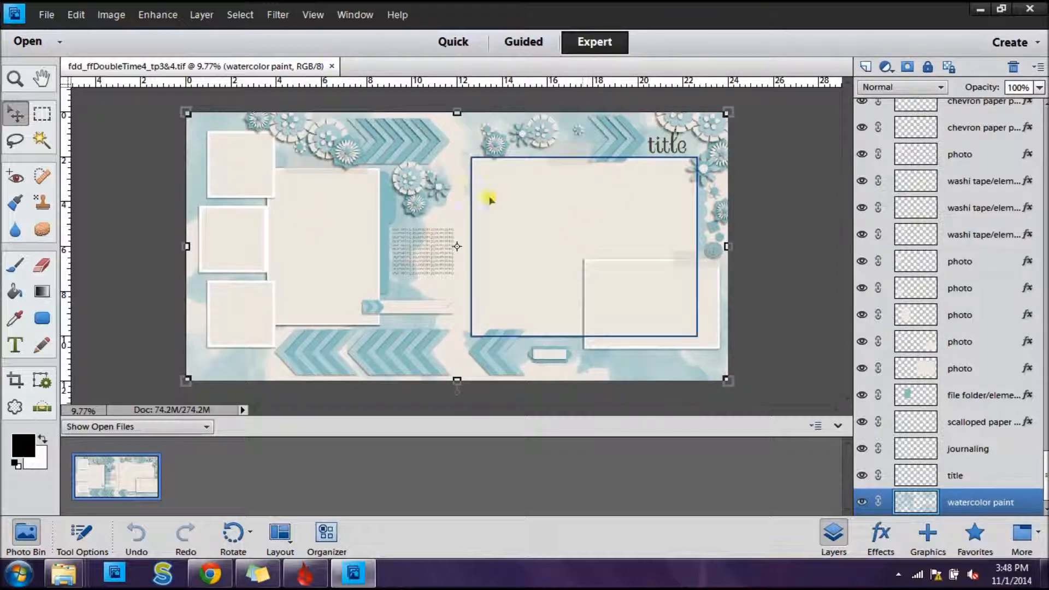
left_click(332, 66)
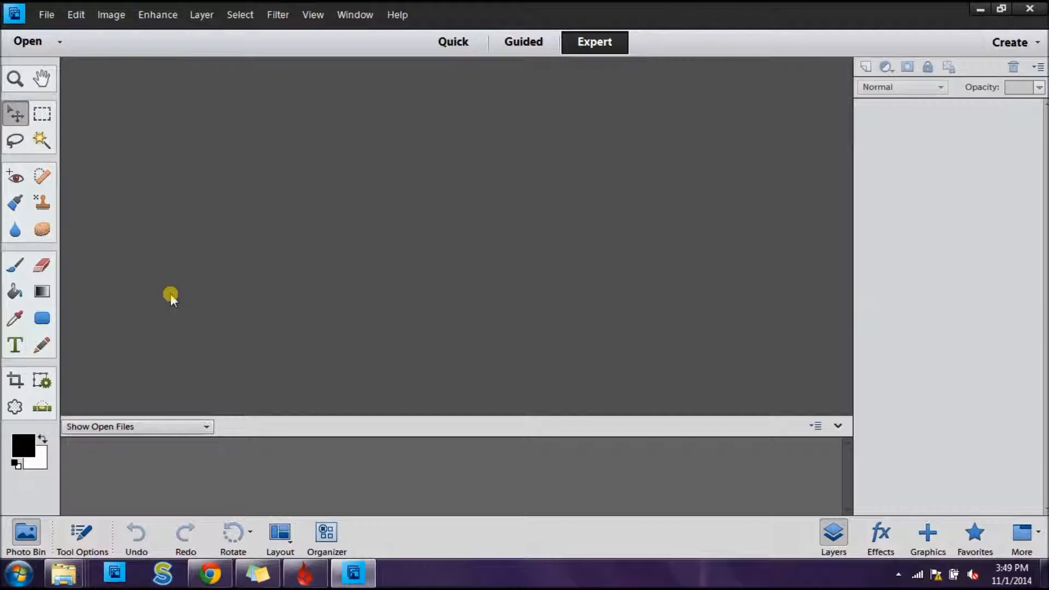
- Create a new blank document 24 inches wide and 12 inches high with a resolution of 300 pixels per inch
left_click(44, 14)
mouse_move(74, 34)
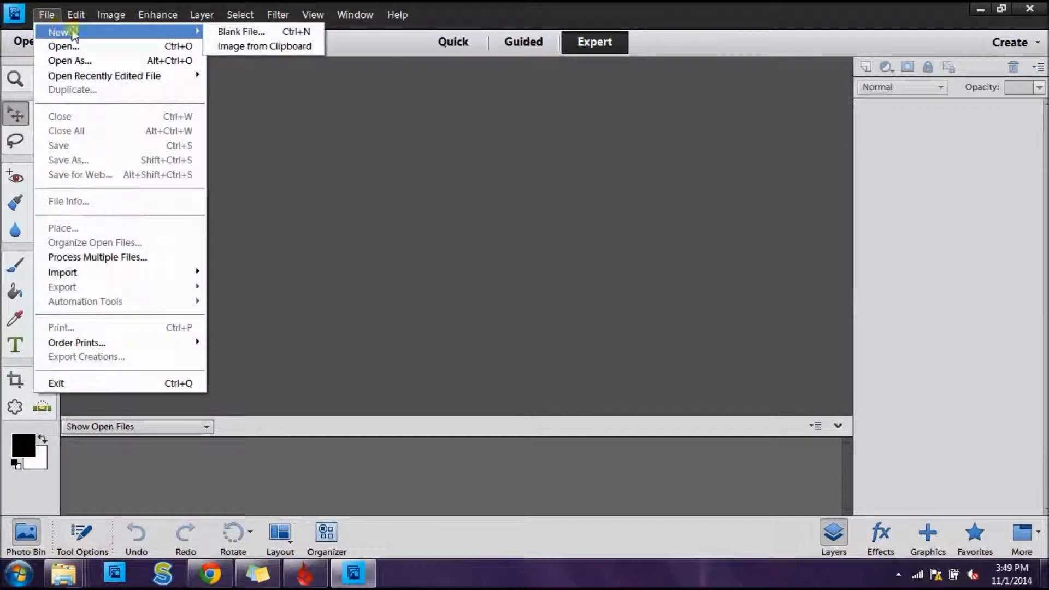
left_click(235, 32)
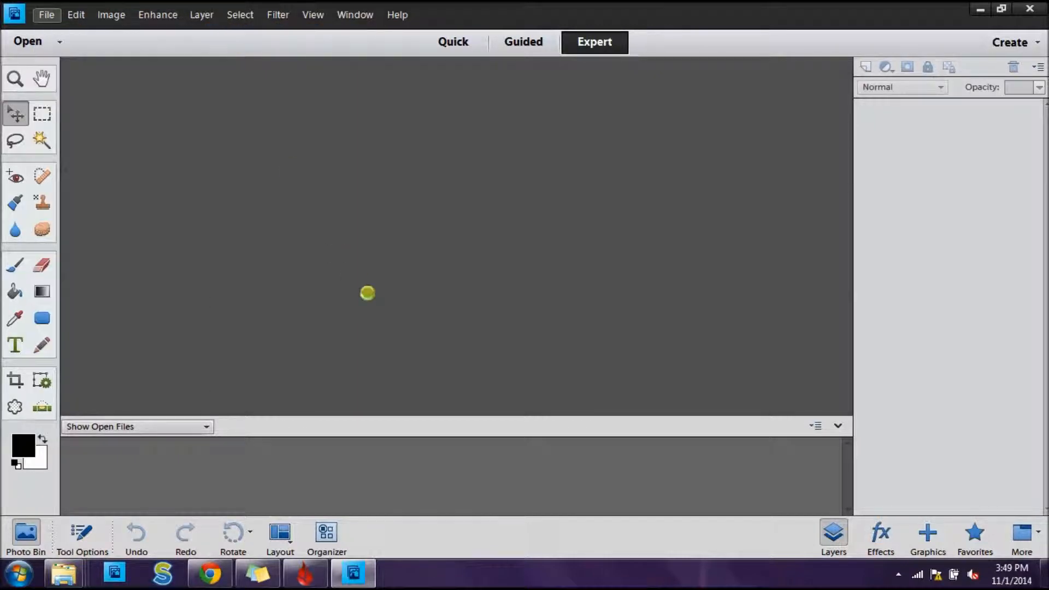
left_click(561, 212)
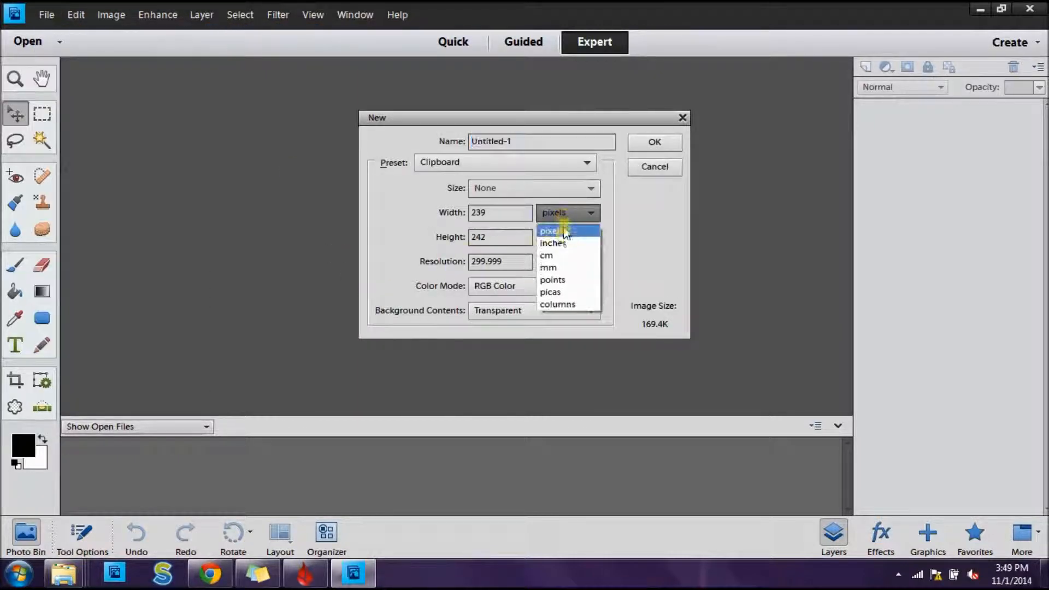
left_click(565, 240)
left_click_drag(502, 218, 363, 207)
type("24")
key("Tab")
key("Tab")
type("12")
key("Tab")
type("300")
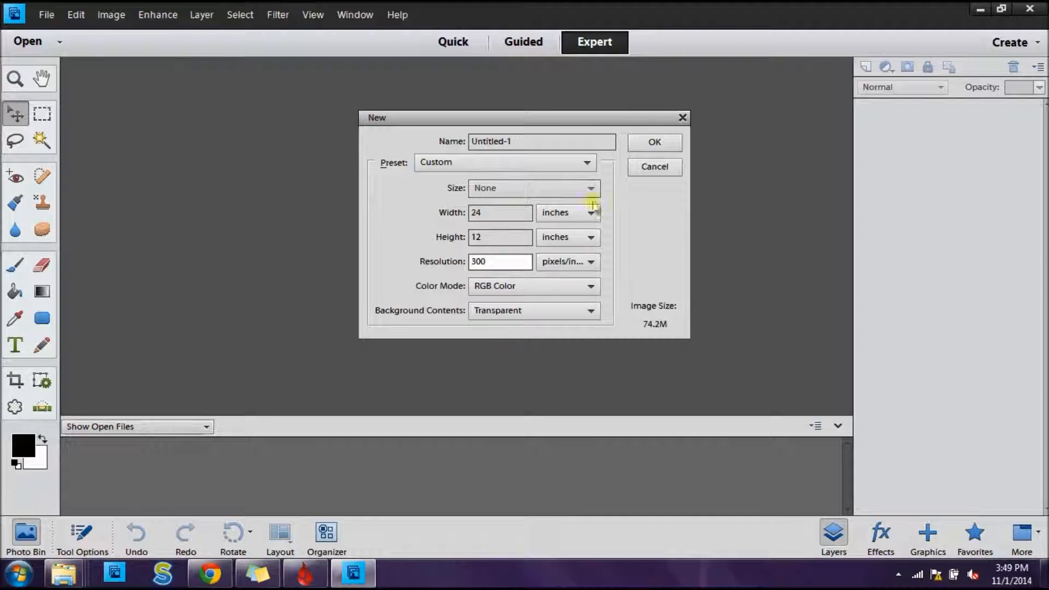
left_click(660, 143)
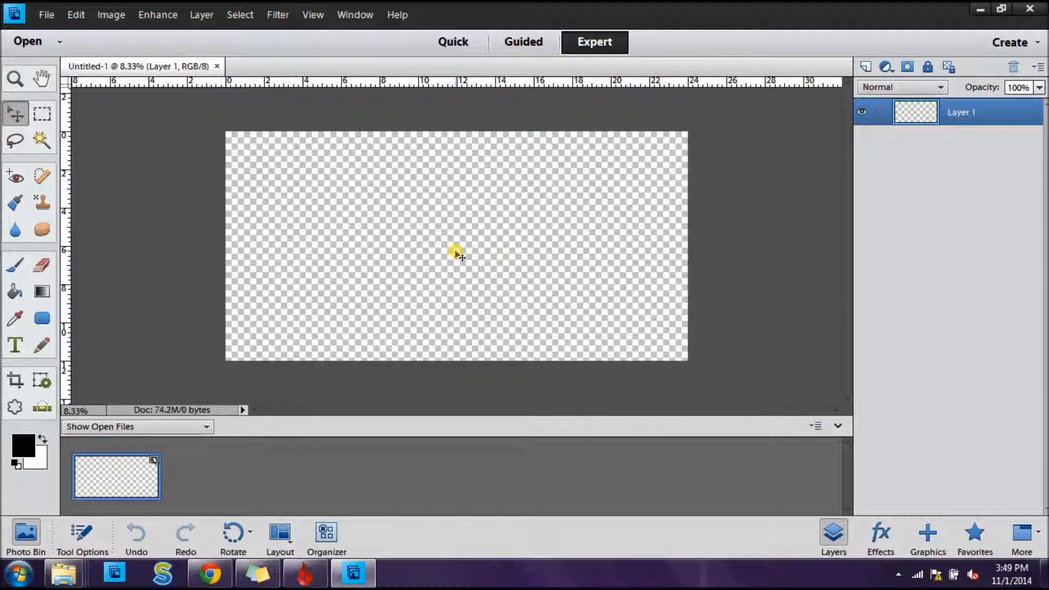
- Switch to Windows Explorer and open the fdd_ffCreateYourOwnHappy2_TIFs folder within FDD Templates
left_click(64, 575)
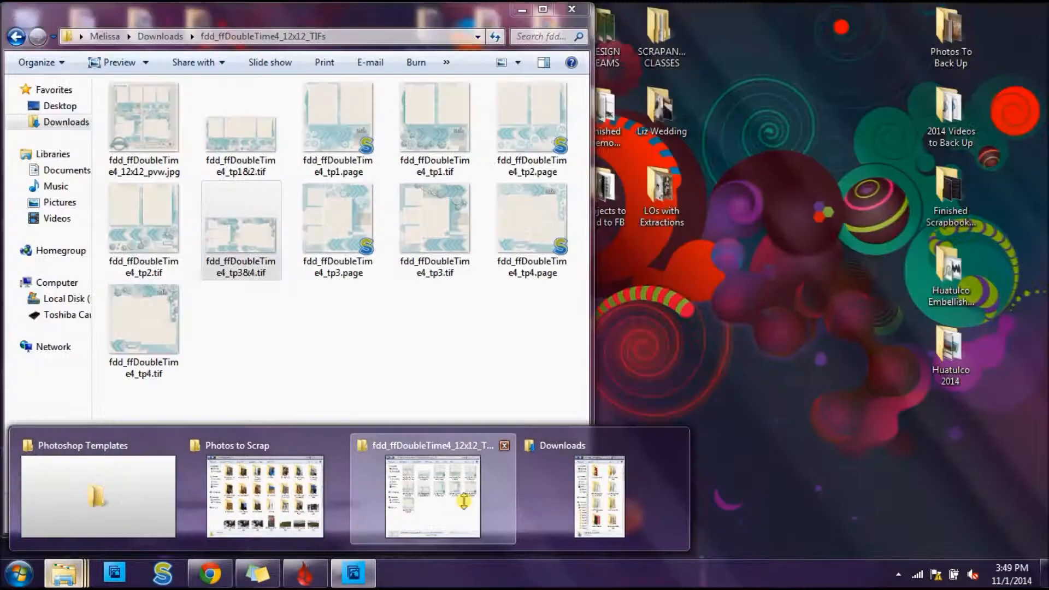
left_click(450, 500)
left_click(16, 38)
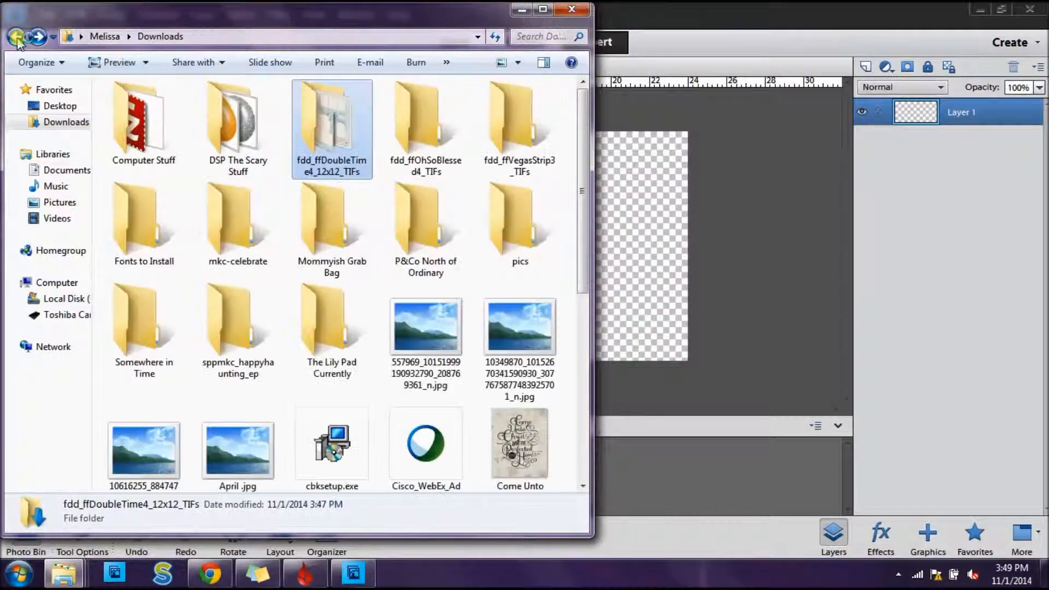
left_click(16, 38)
left_click(16, 38)
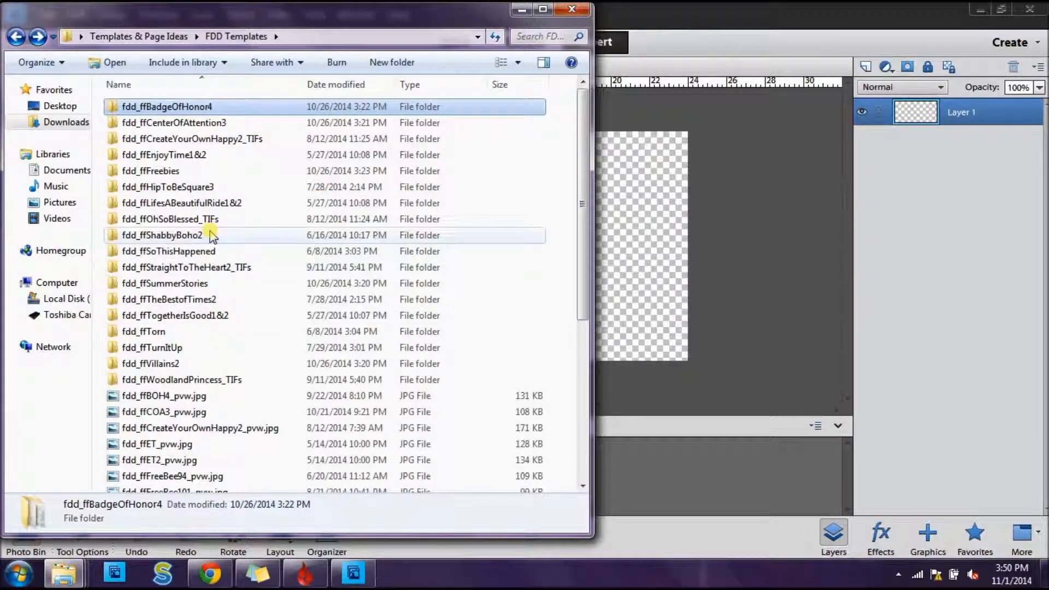
left_click(203, 140)
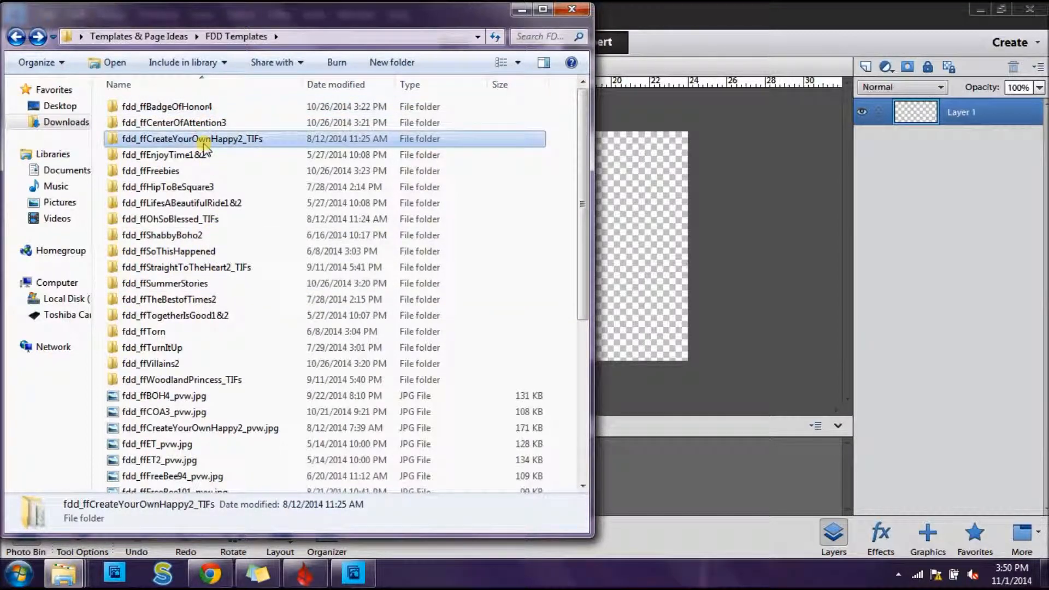
double_click(203, 140)
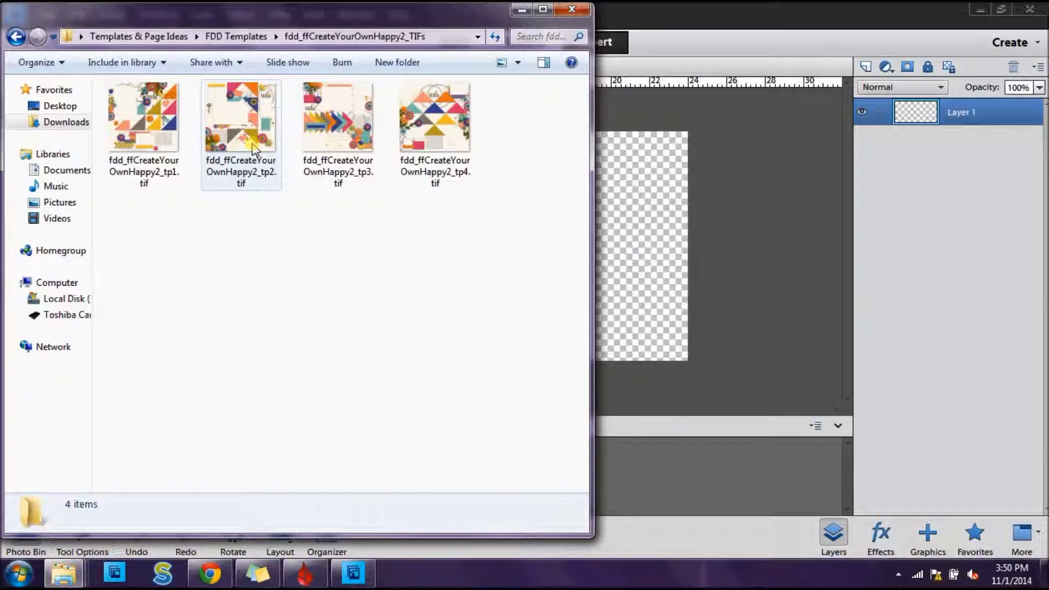
mouse_move(328, 143)
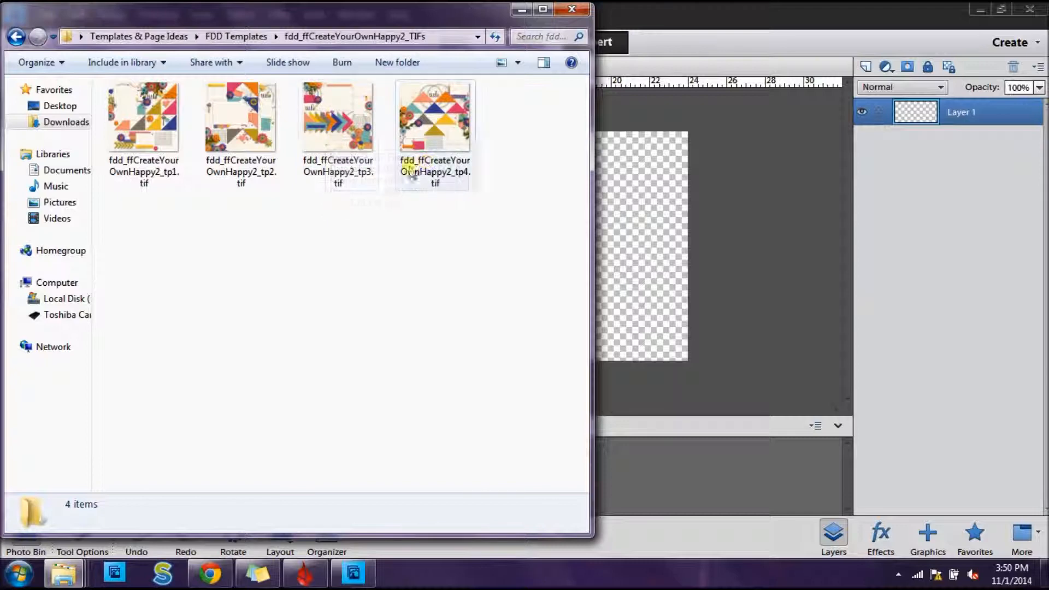
- Open the template fdd_ffCreateYourOwnHappy2_tp3.tif in Adobe Photoshop Elements 11
left_click(350, 140)
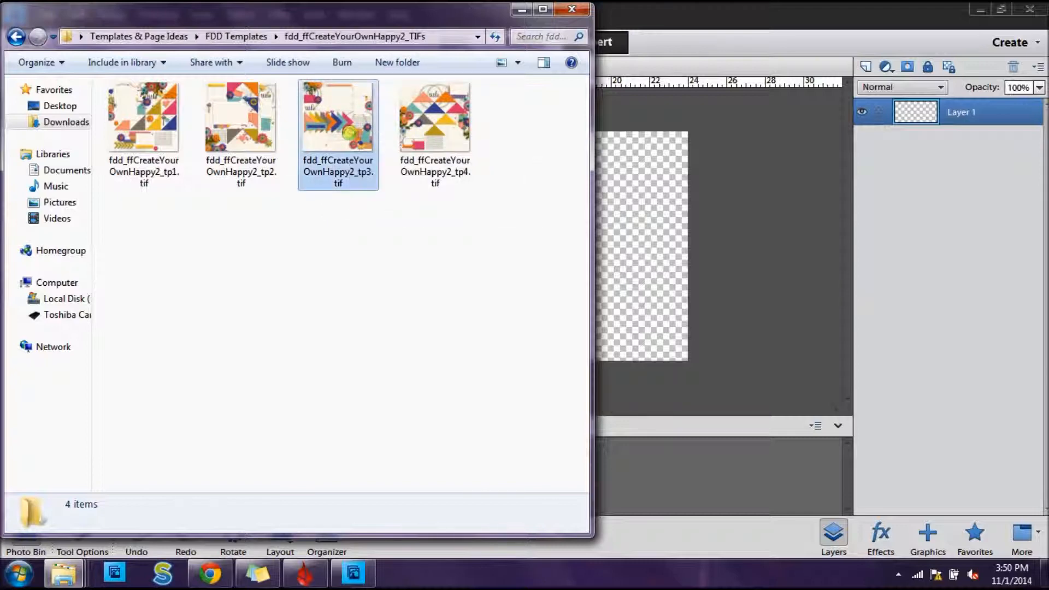
right_click(350, 134)
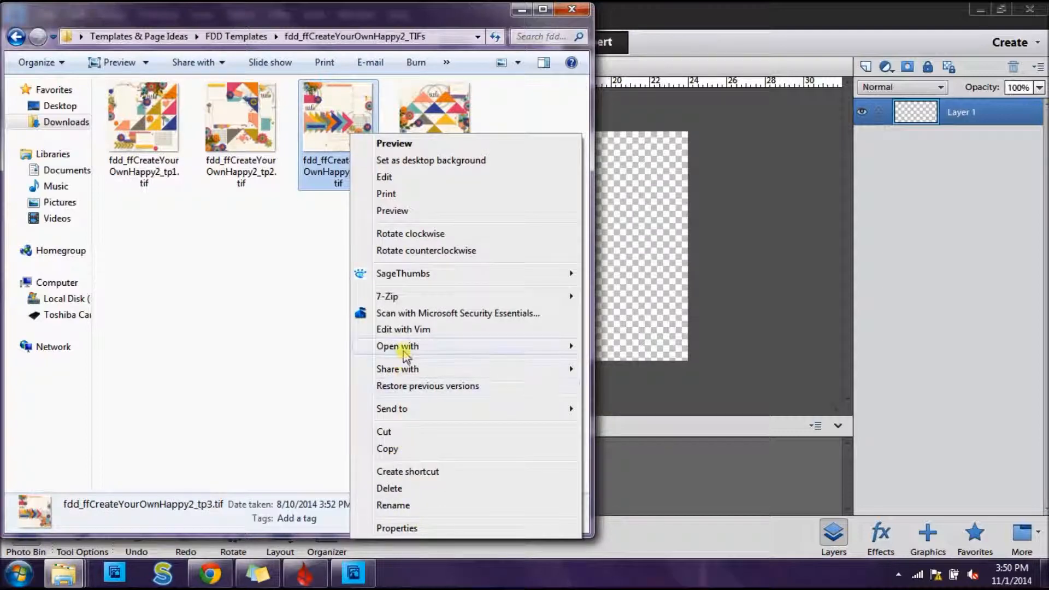
mouse_move(489, 353)
left_click(648, 346)
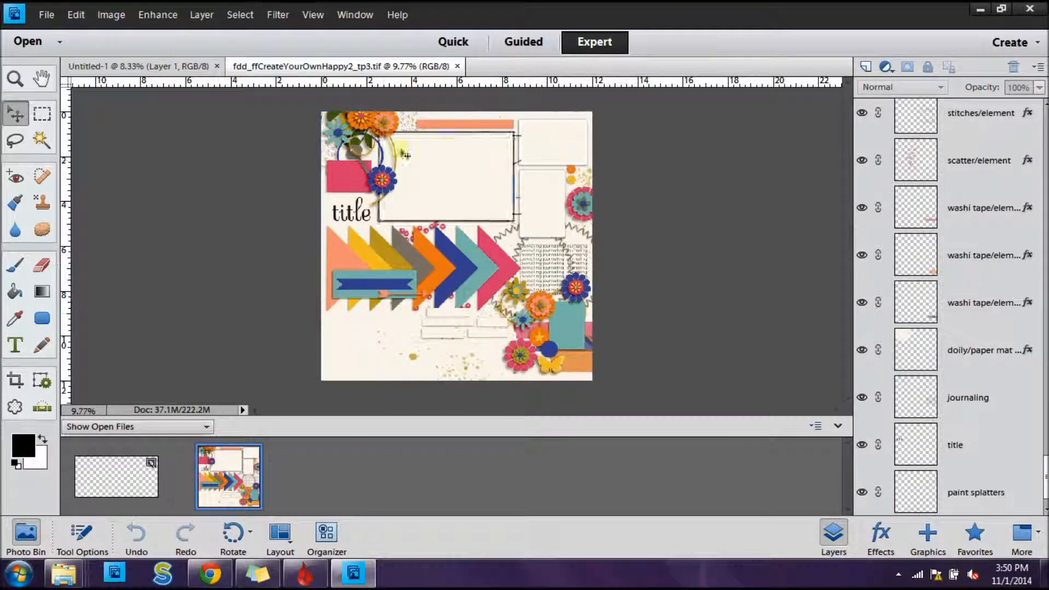
- Duplicate all layers of fdd_ffCreateYourOwnHappy2_tp3.tif, from the uppermost flower/element down to background paper, into the Untitled-1 document and display that document
left_click(166, 66)
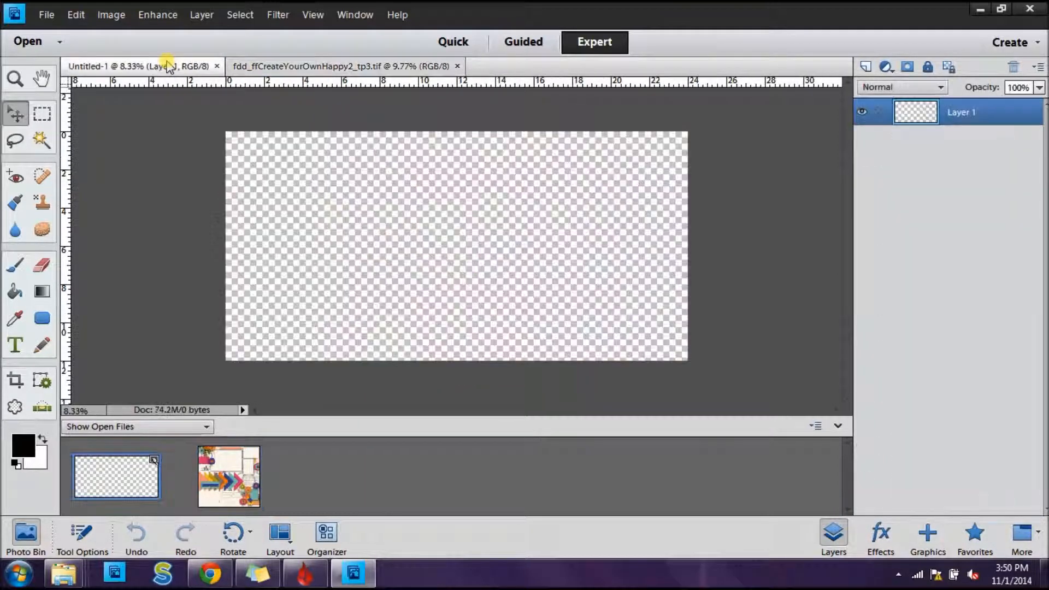
left_click(326, 66)
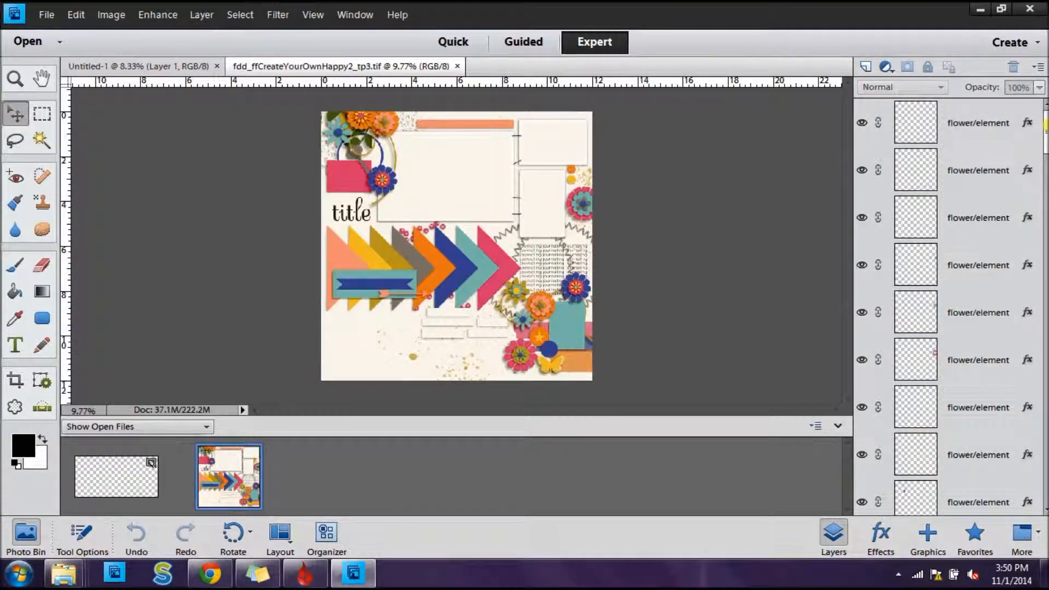
left_click(988, 123)
left_click_drag(1044, 129, 1044, 492)
left_click(957, 495, "shift")
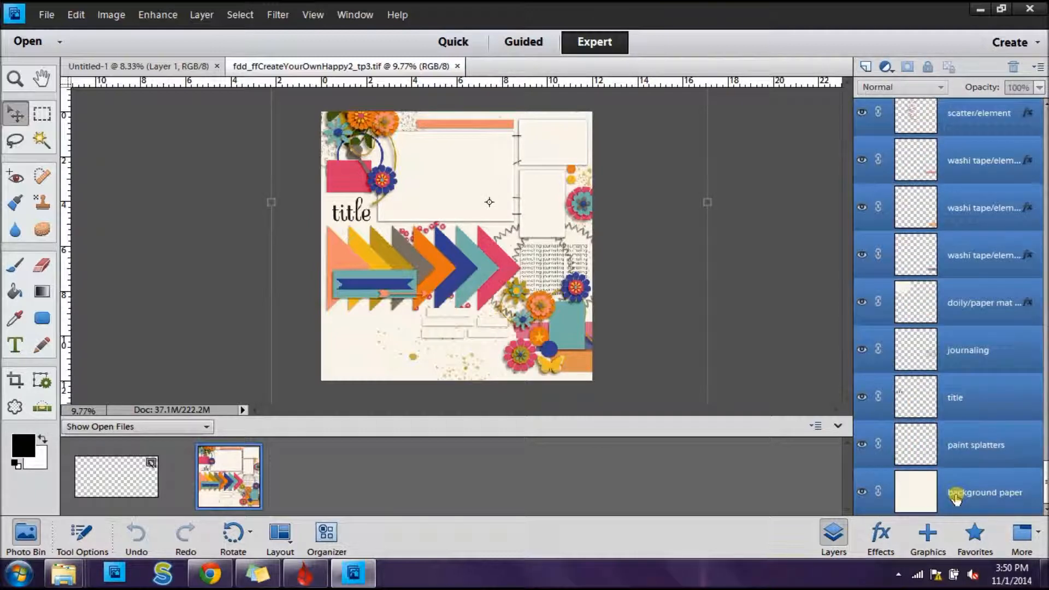
right_click(964, 235)
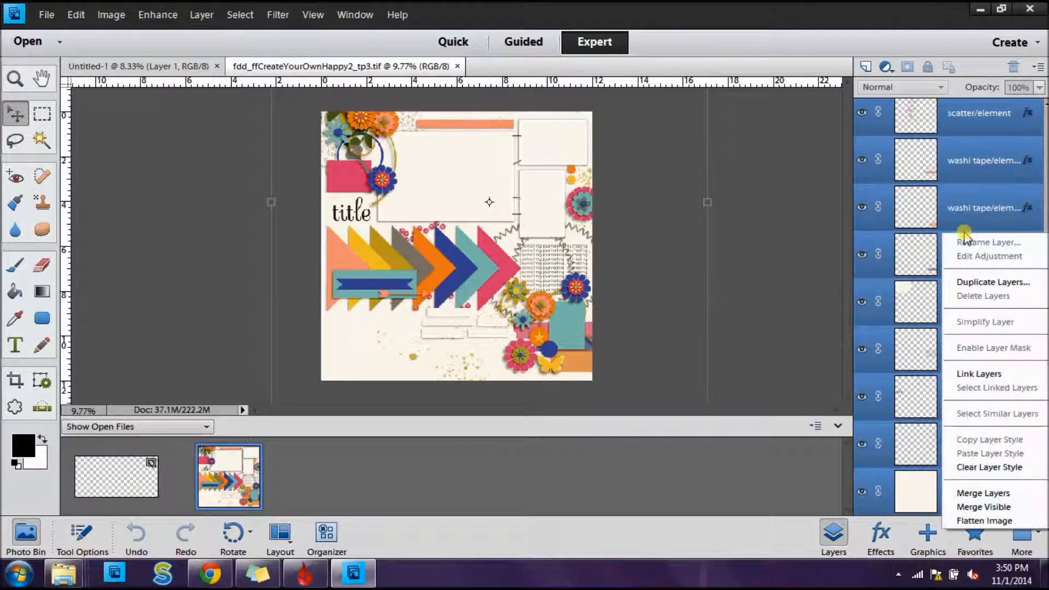
left_click(976, 283)
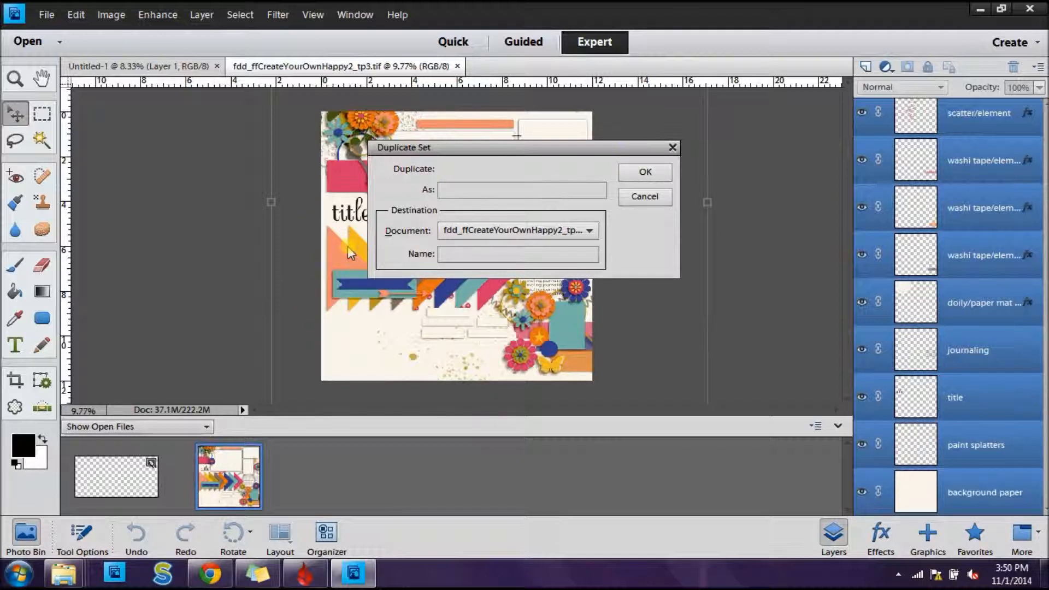
left_click(466, 230)
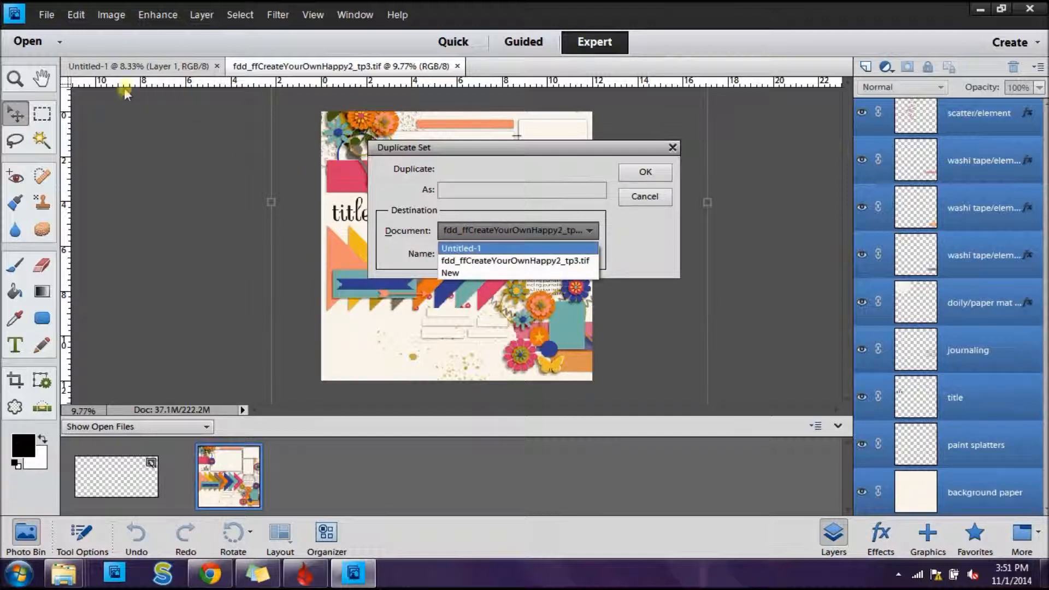
left_click(470, 249)
left_click(636, 174)
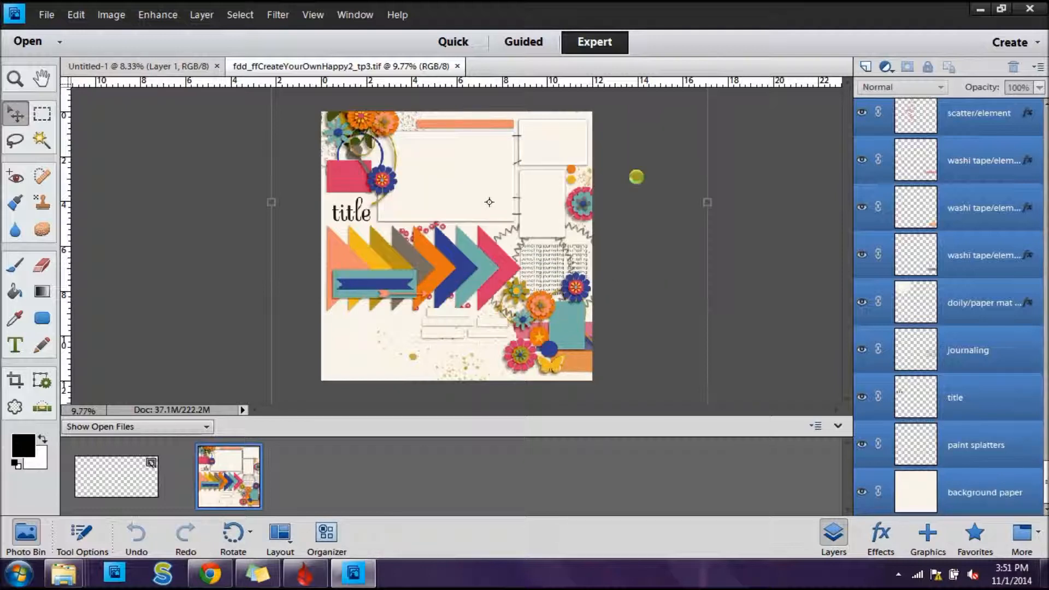
left_click(150, 68)
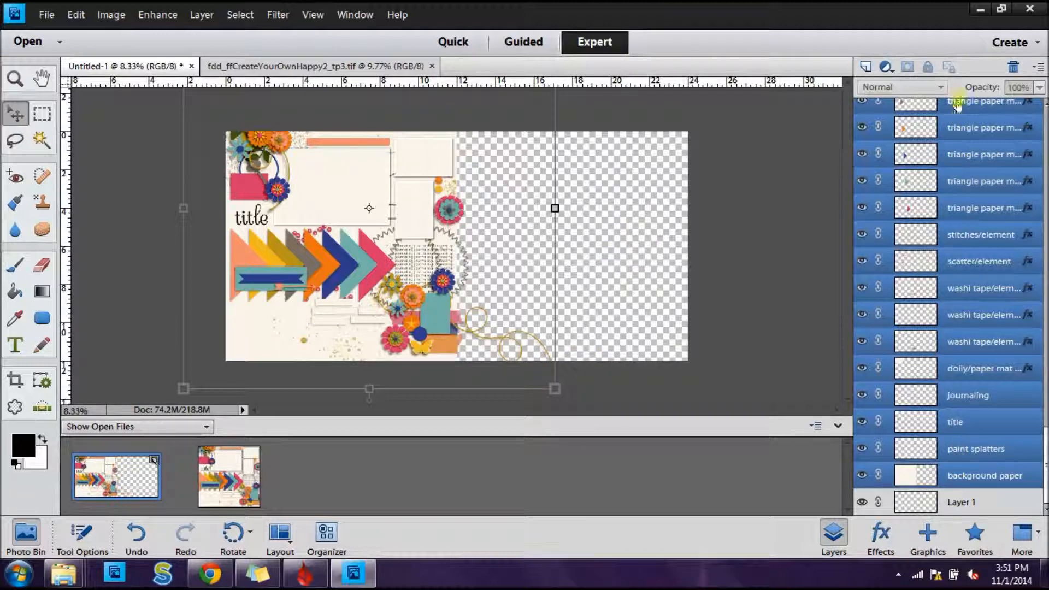
- Duplicate all selected template layers, down to the background paper, within the Untitled-1 document
right_click(941, 241)
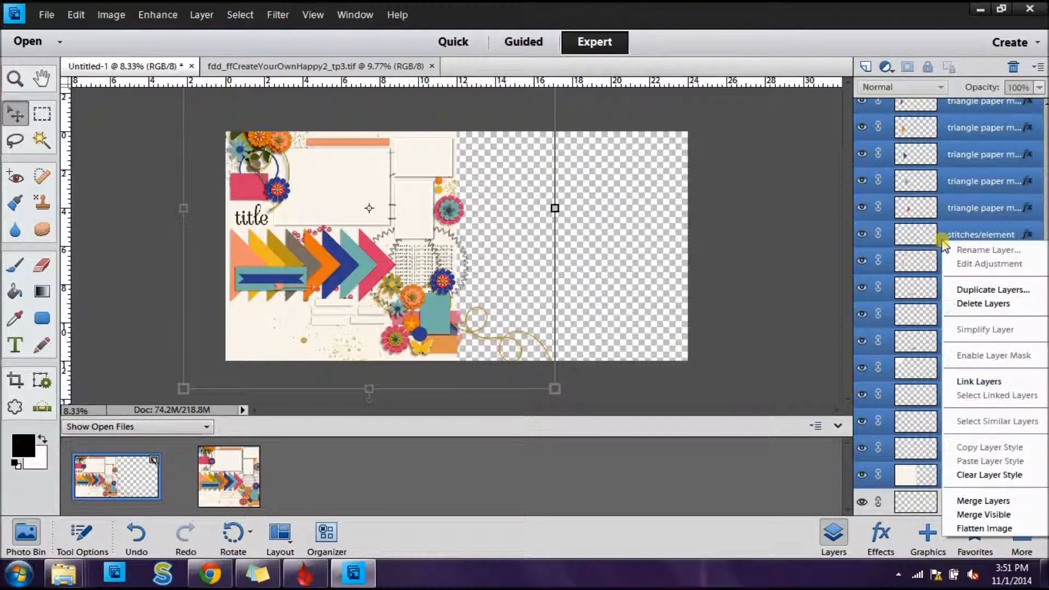
left_click(963, 291)
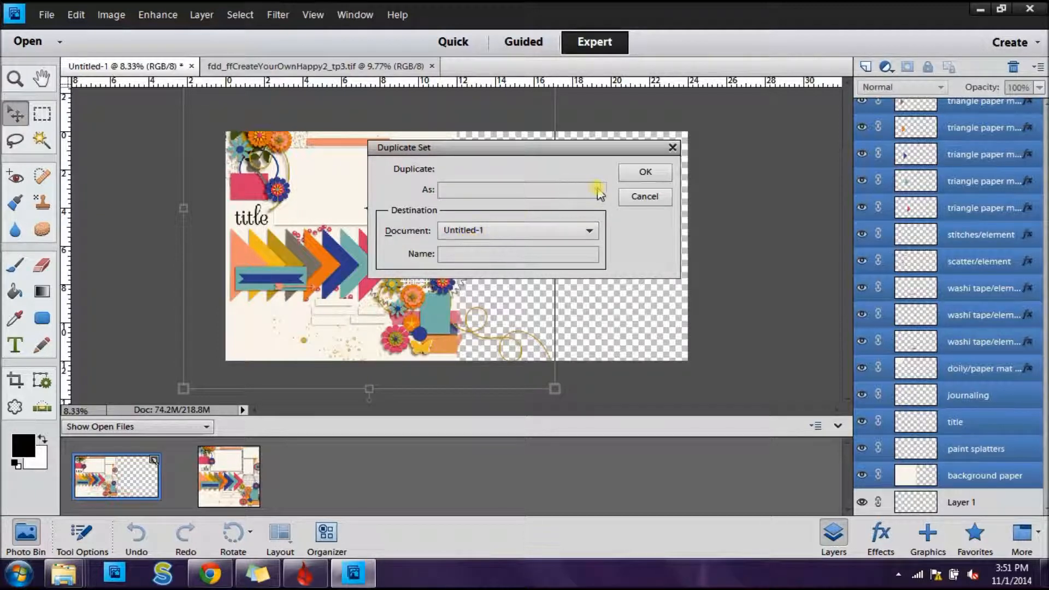
left_click(631, 174)
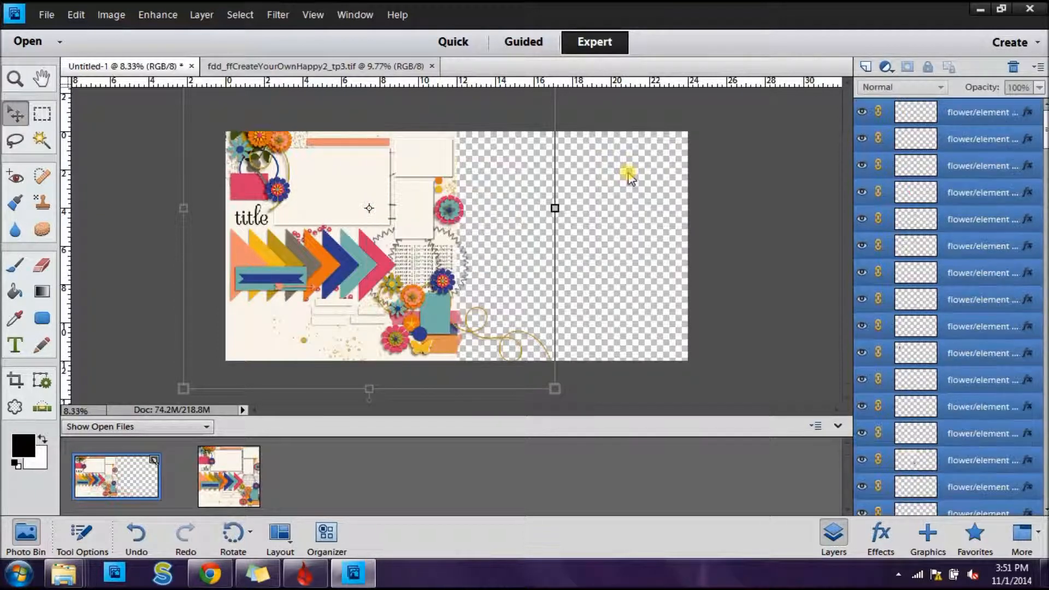
mouse_move(1045, 136)
left_mouse_down()
mouse_move(1045, 430)
mouse_move(1043, 140)
left_mouse_up()
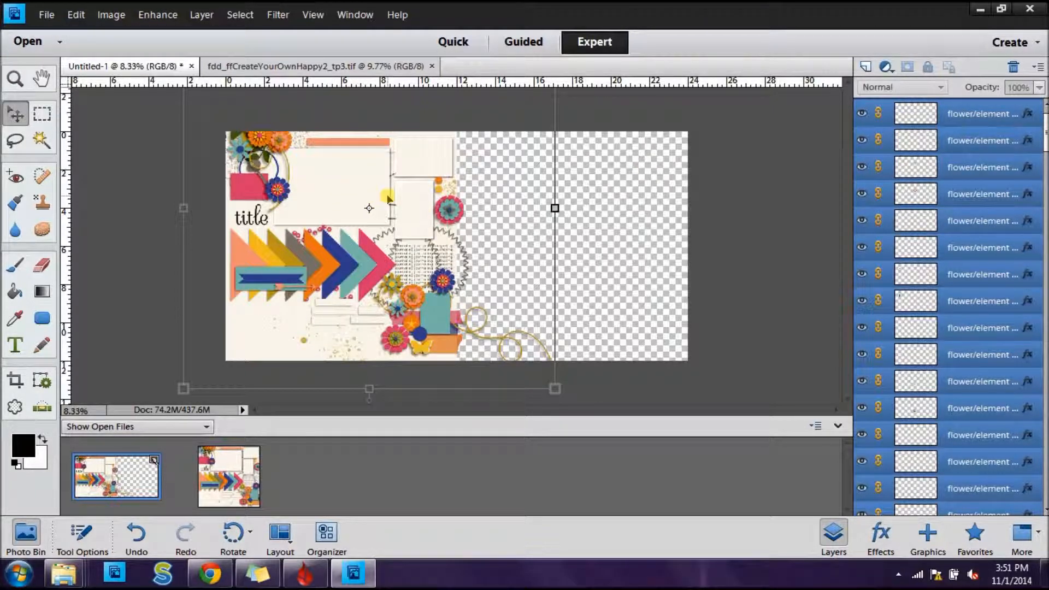
- Move the duplicated template layers onto the empty right page so their edge meets the first page at 12 inches
left_click(388, 198)
left_click_drag(329, 191, 558, 190)
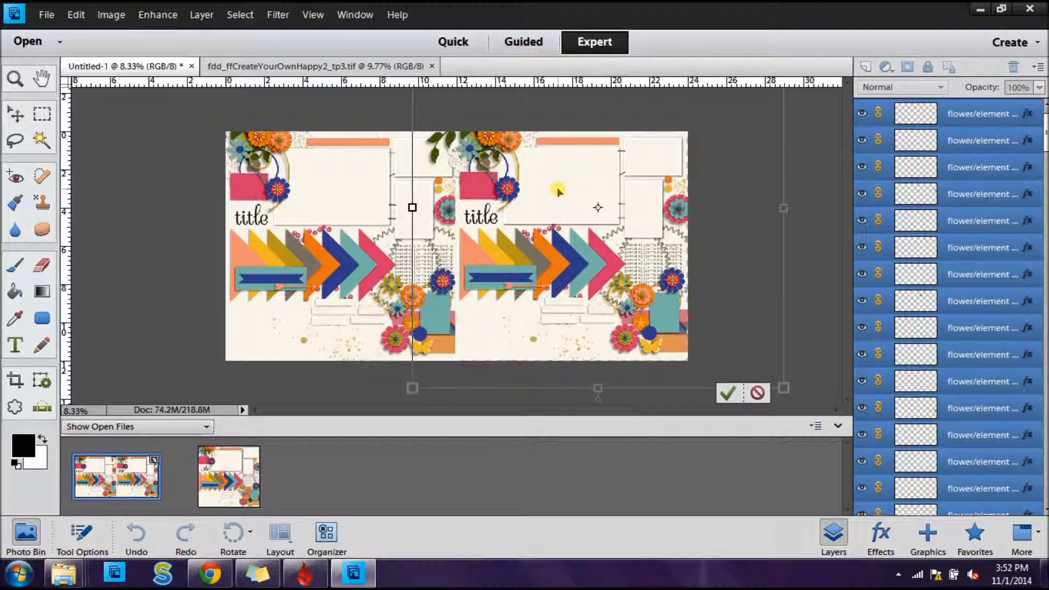
key("shift+Right")
key("shift+Right")
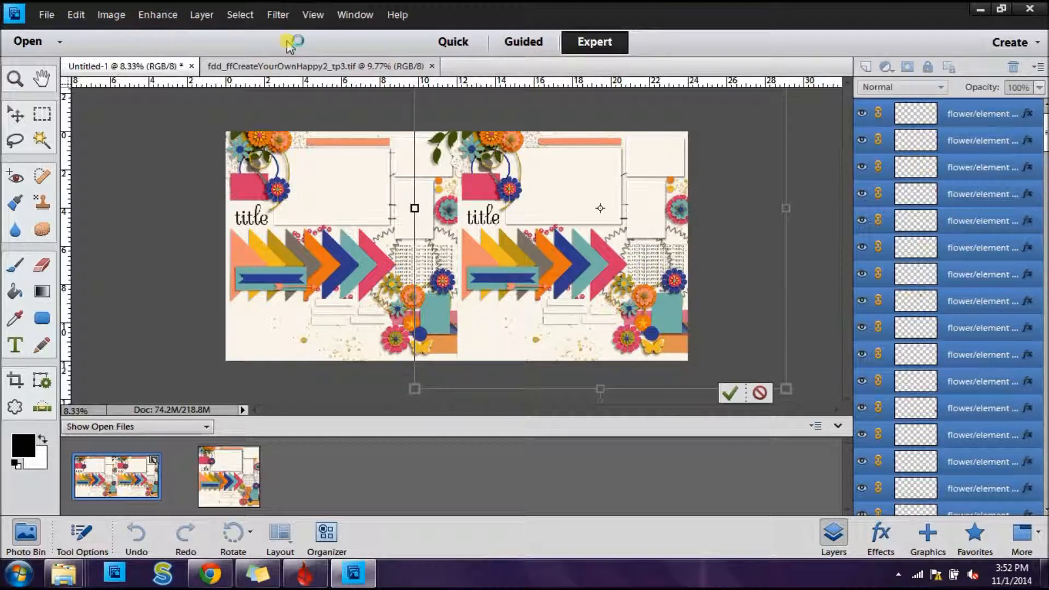
- Flip the duplicated layers horizontally and reposition the mirrored page to fill the right half, flush with the first page
left_click(111, 21)
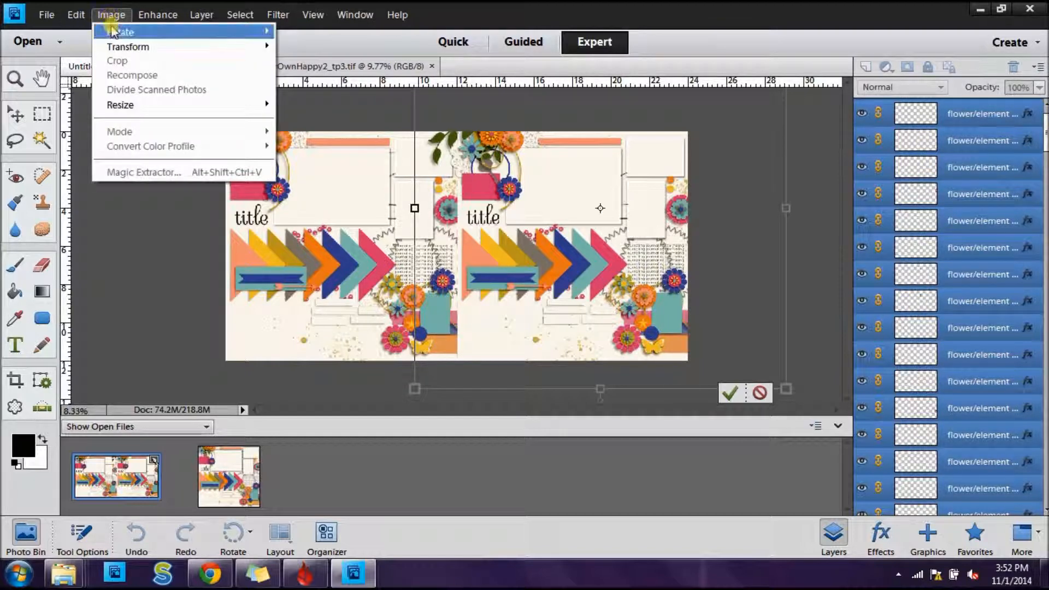
mouse_move(114, 32)
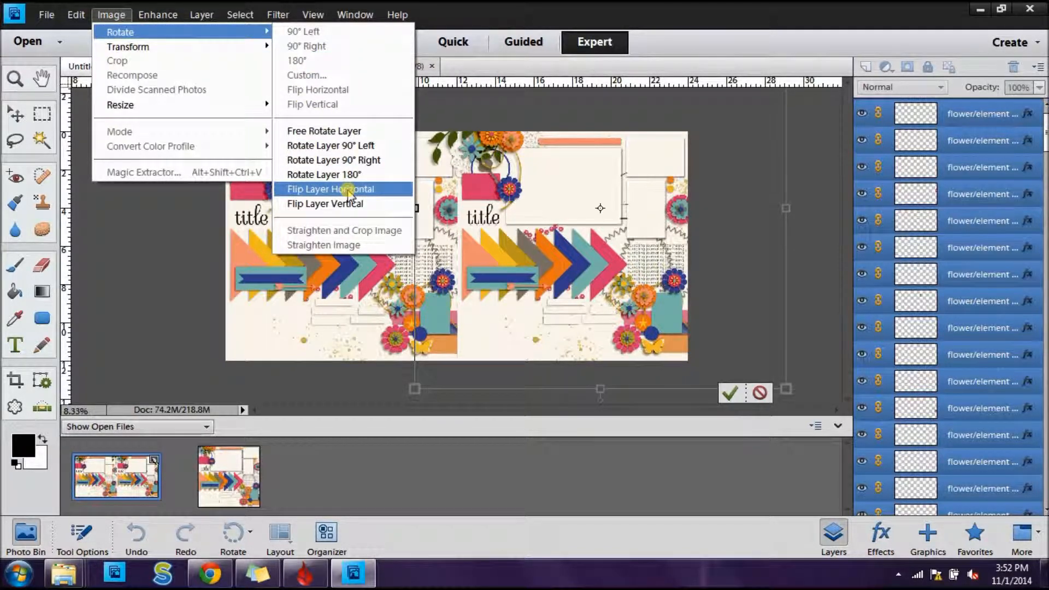
left_click(350, 189)
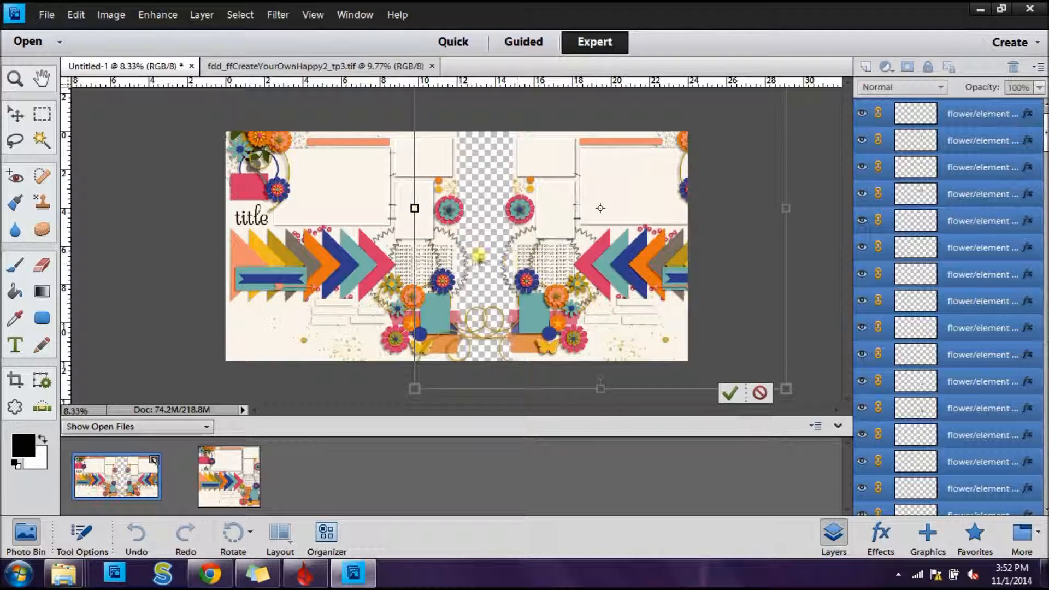
left_click_drag(603, 207, 554, 203)
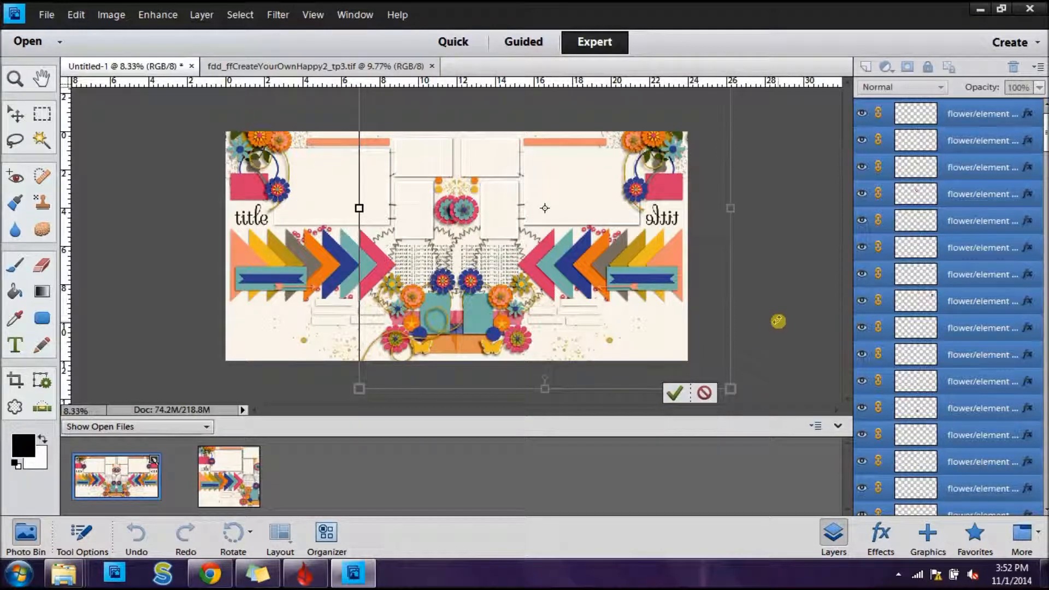
left_click(676, 393)
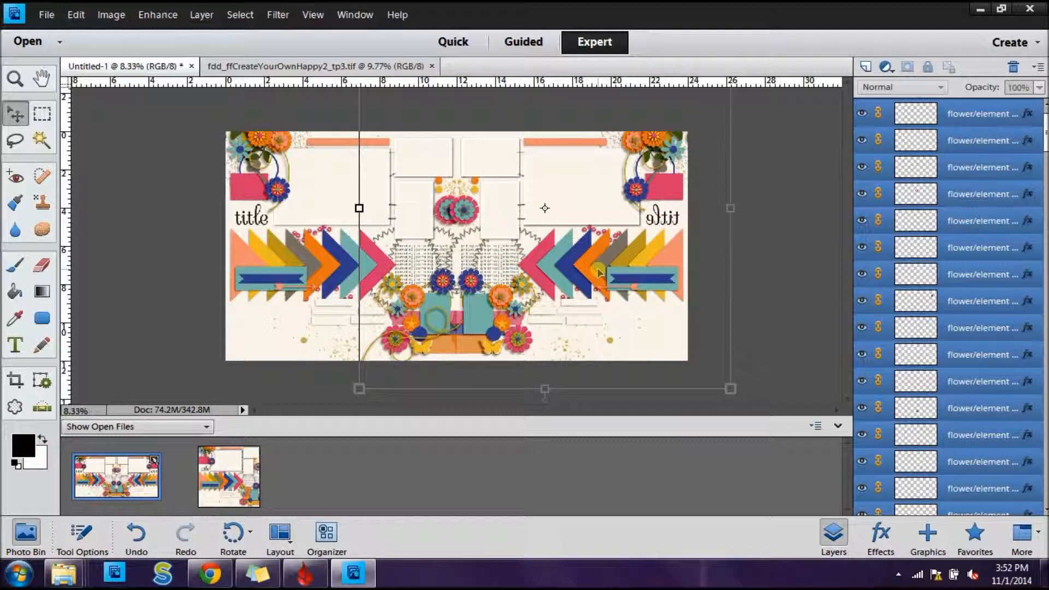
- Clear the layer selection, pick out the reversed title on the right page, and deselect it again
left_click(781, 229)
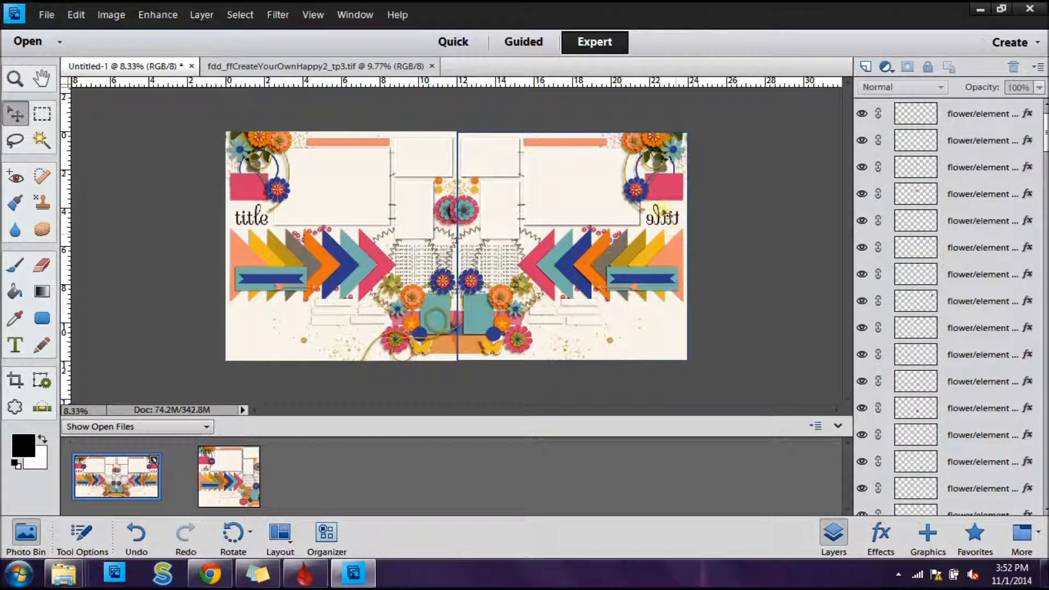
left_click(662, 218)
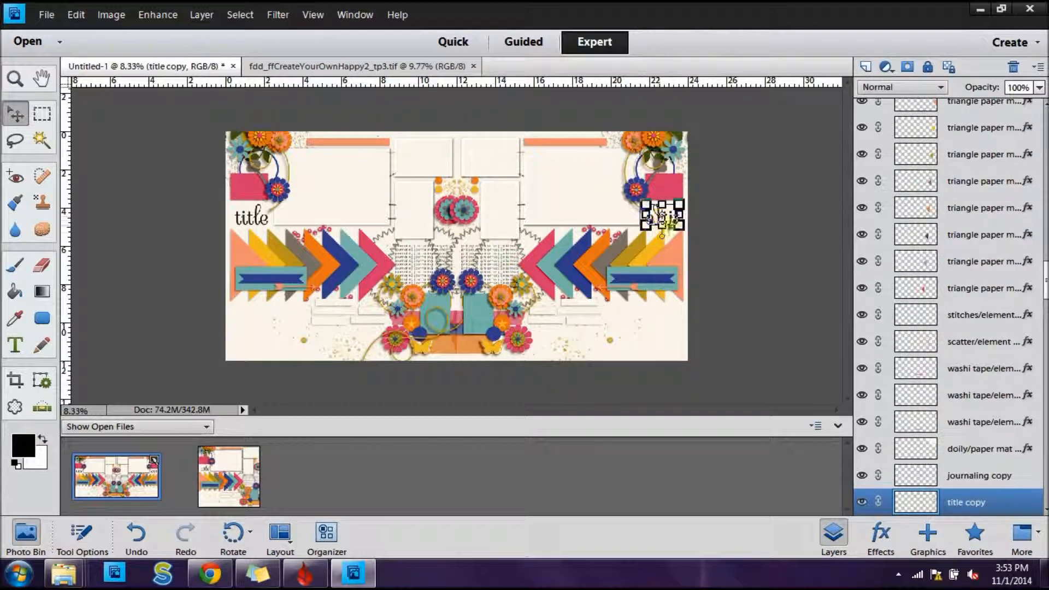
left_click(700, 213)
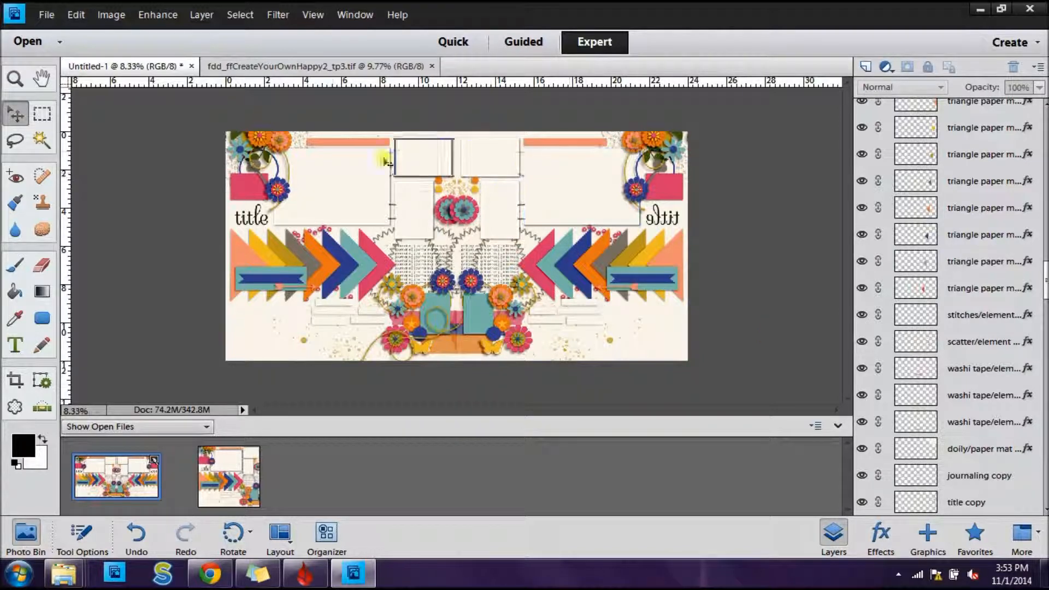
- Delete every template layer from Untitled-1 except Layer 1, and close fdd_ffCreateYourOwnHappy2_tp3.tif
left_click_drag(1045, 281, 1036, 82)
left_click(987, 109)
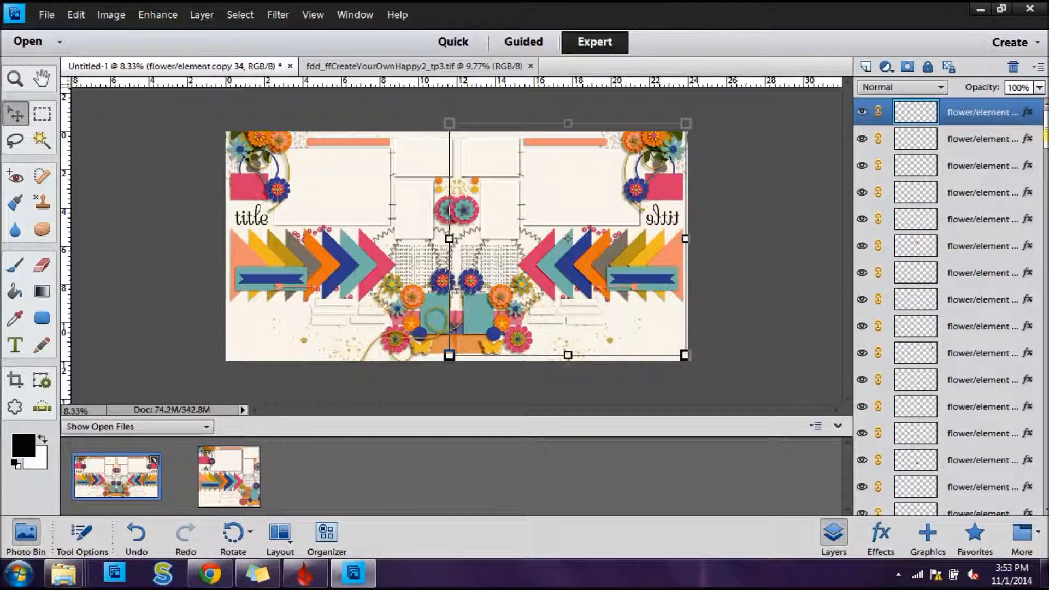
left_click_drag(1046, 136, 1045, 517)
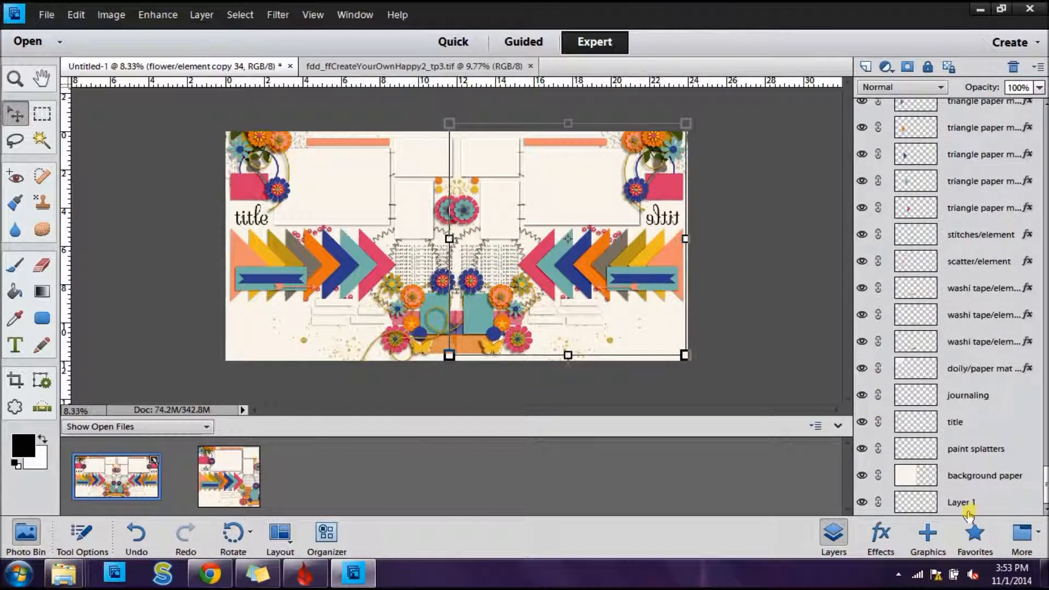
left_click(954, 481, "shift")
key("Delete")
key("Return")
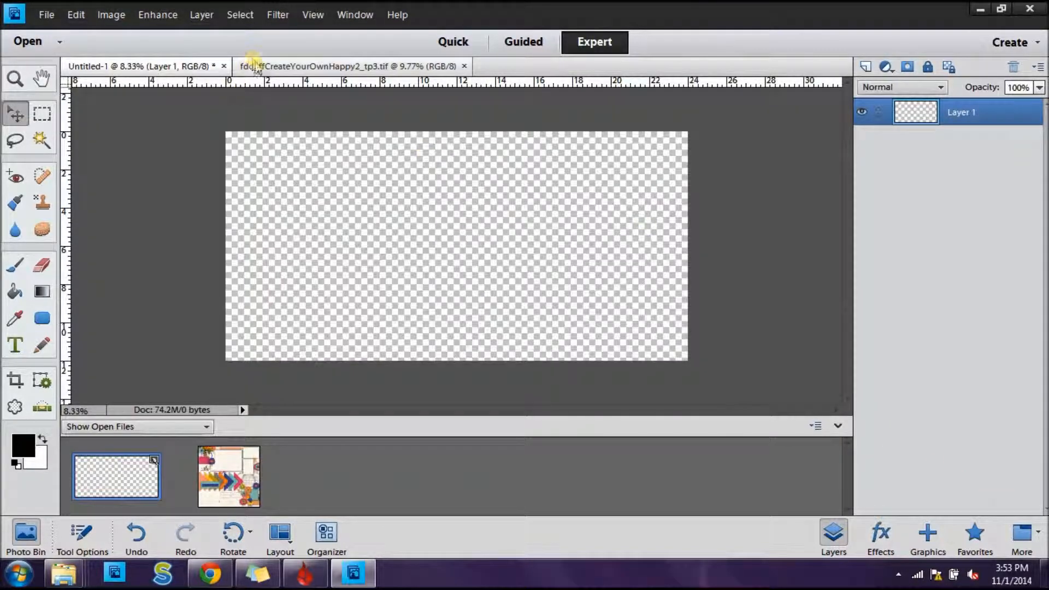
left_click(348, 68)
left_click(464, 66)
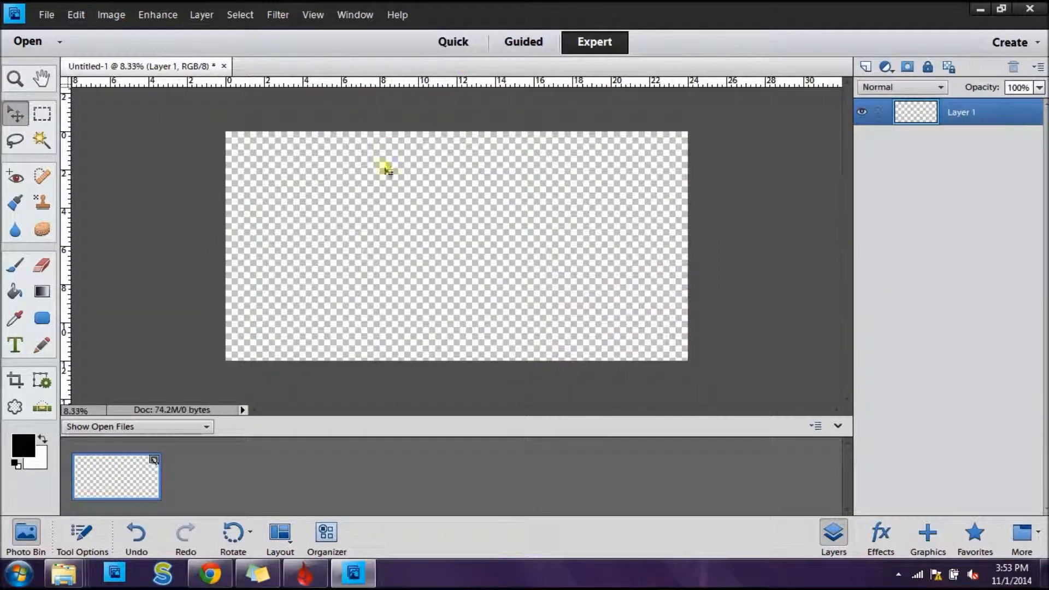
- Switch to Windows Explorer, open the fdd_ffBadgeOfHonor4 folder within FDD Templates, and display its files as extra large icons
key("alt+Tab")
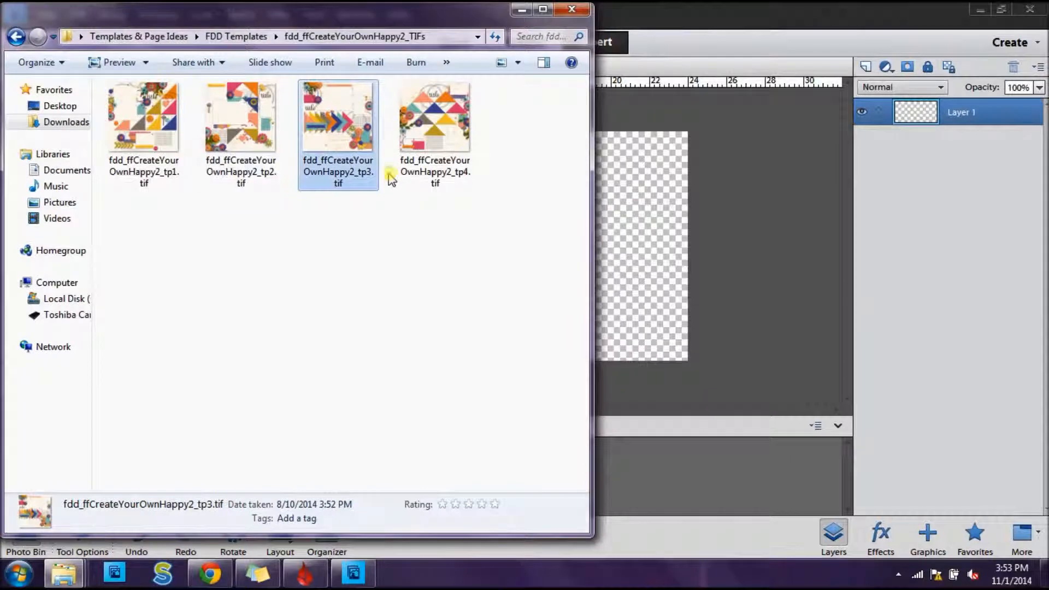
left_click(16, 36)
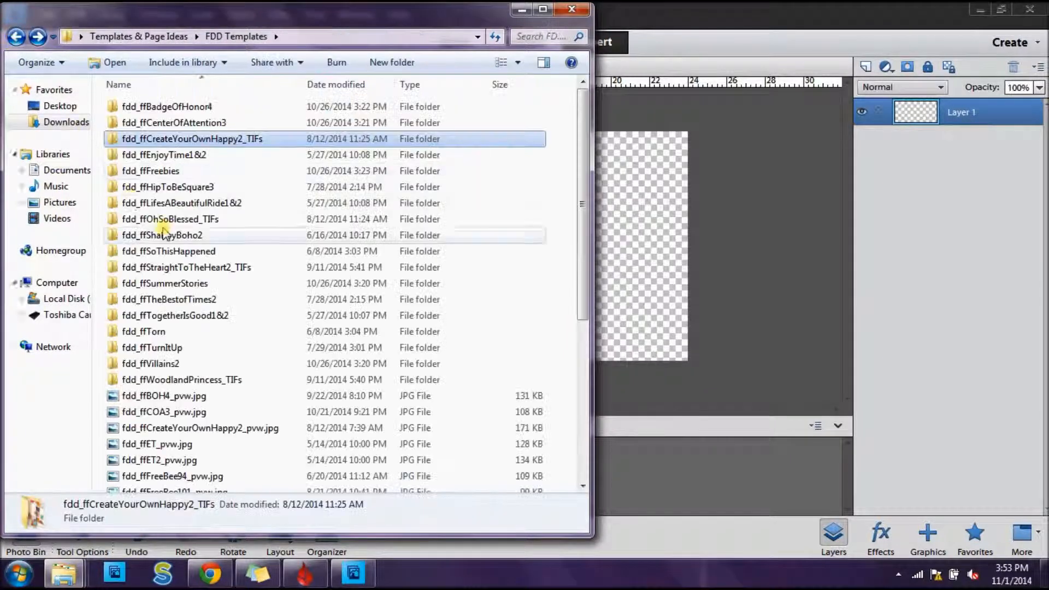
double_click(181, 107)
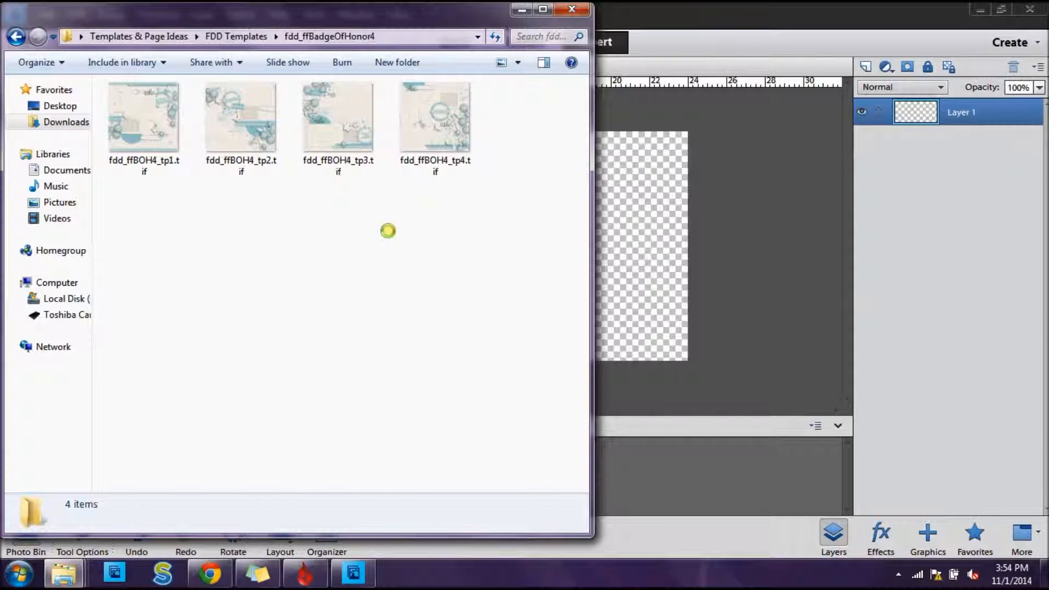
right_click(388, 231)
mouse_move(404, 241)
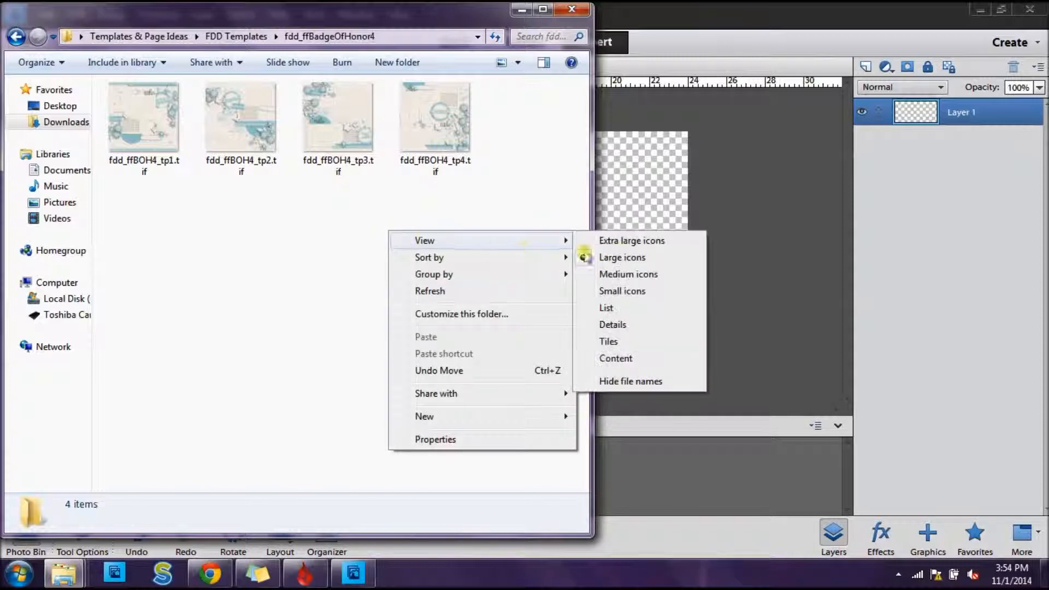
left_click(628, 240)
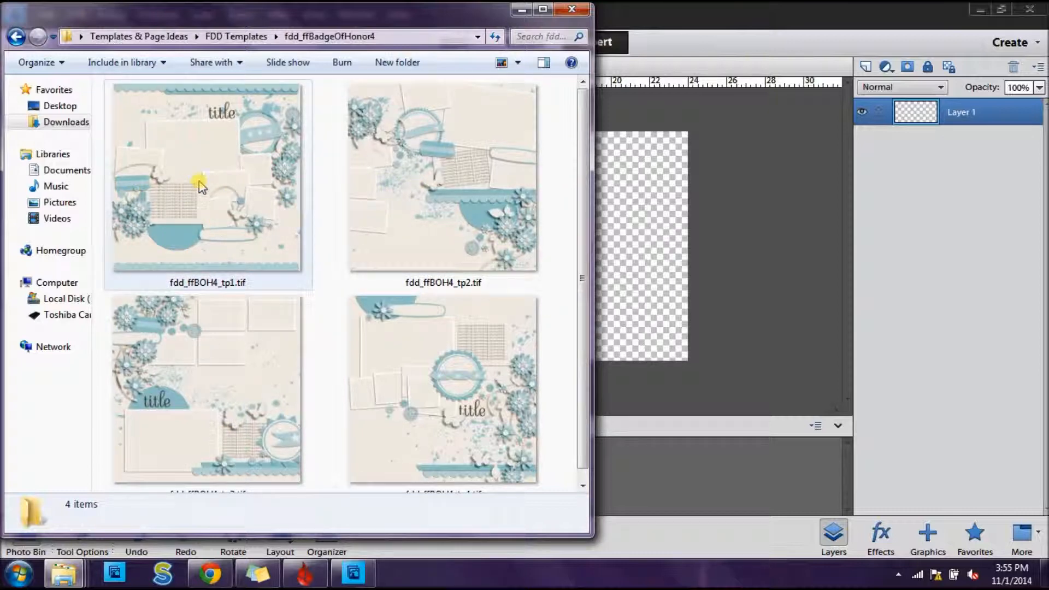
- Open the templates fdd_ffBOH4_tp1.tif and fdd_ffBOH4_tp2.tif together in Adobe Photoshop Elements 11
left_click(245, 221)
left_click(397, 213, "ctrl")
left_click_drag(397, 210, 746, 148)
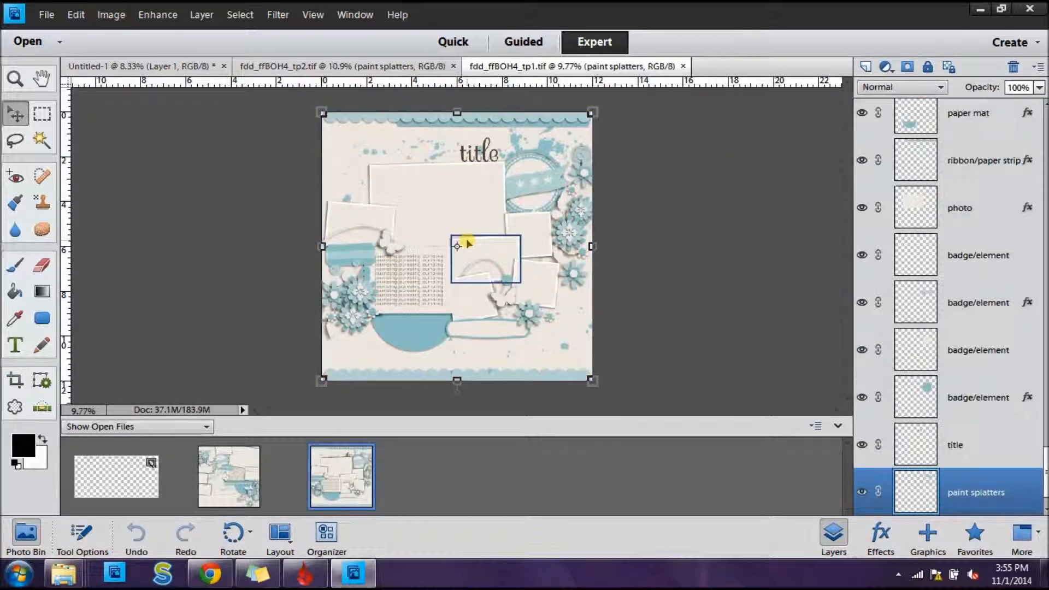
- Duplicate all layers of fdd_ffBOH4_tp1.tif, from the background paper up to the uppermost flower/element, into Untitled-1 and display that document
left_click(653, 247)
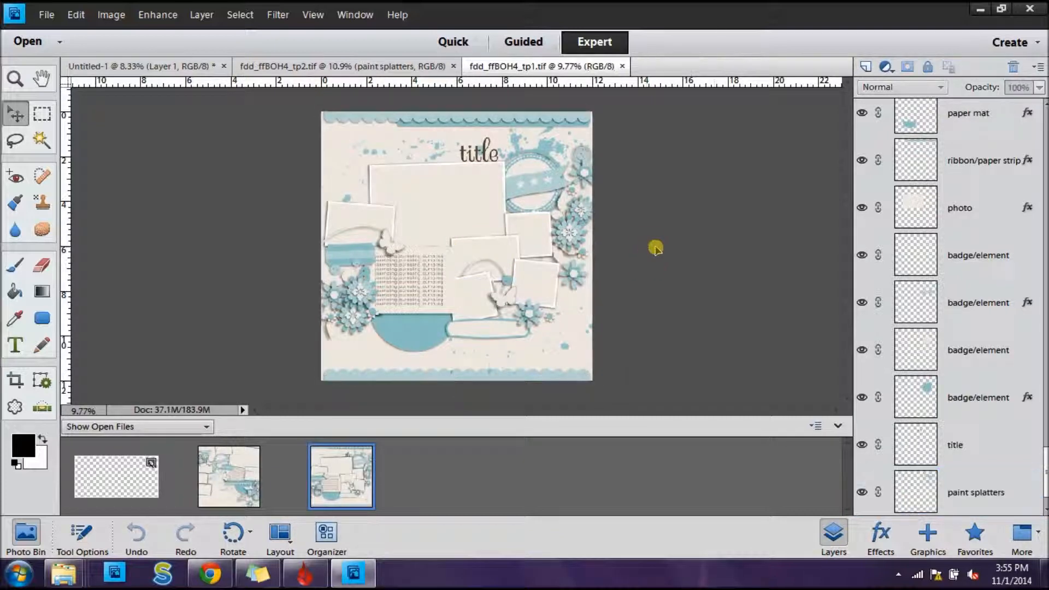
left_click(994, 491)
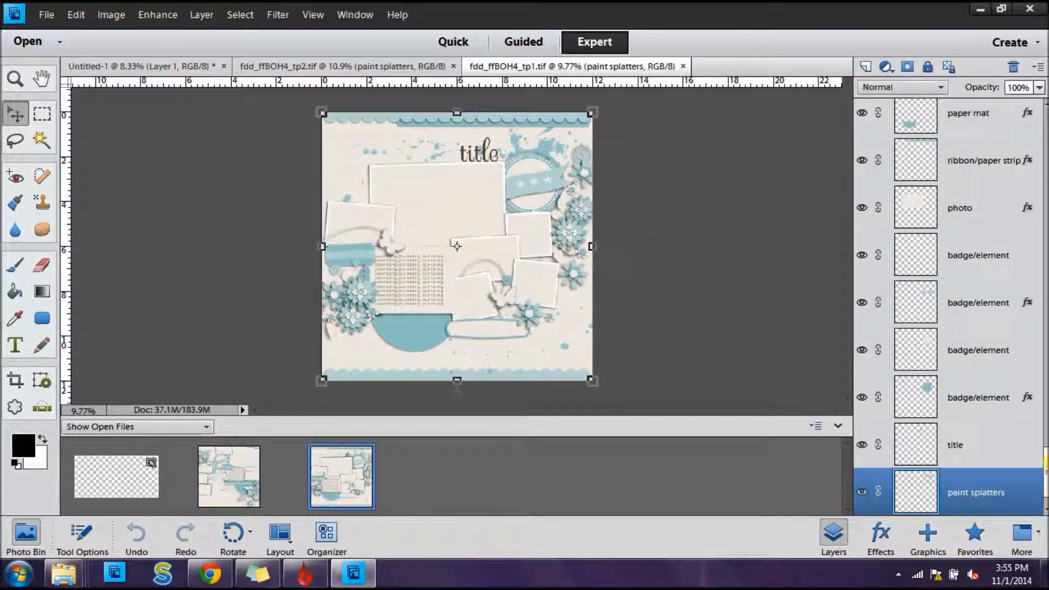
left_click_drag(1044, 465, 1044, 104)
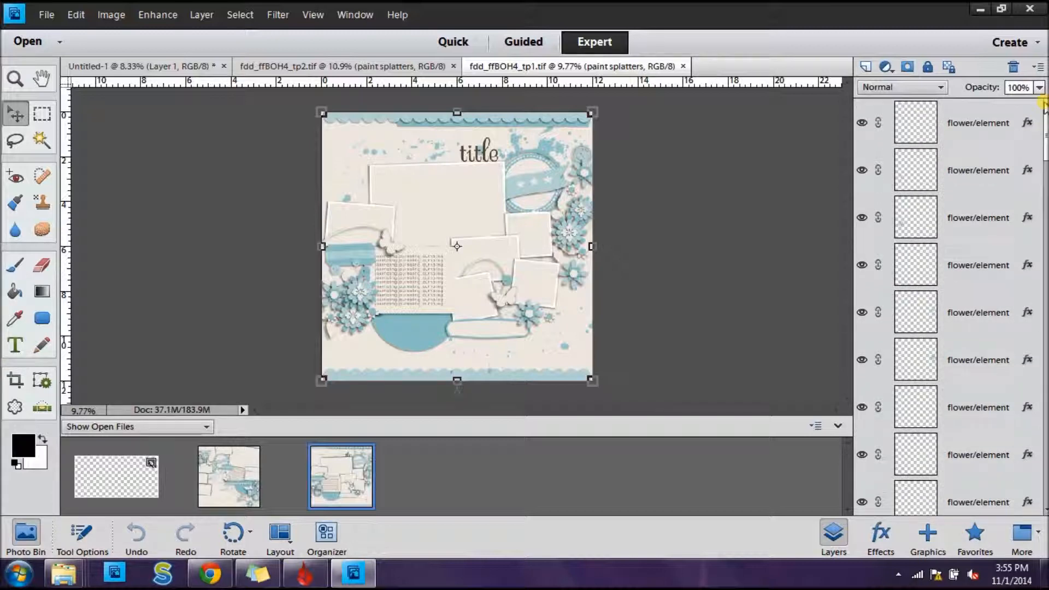
left_click(979, 129, "shift")
mouse_move(1045, 143)
left_mouse_down()
mouse_move(1045, 496)
mouse_move(1044, 104)
mouse_move(1045, 118)
left_mouse_up()
left_click(1000, 495)
left_click(995, 115, "shift")
right_click(996, 118)
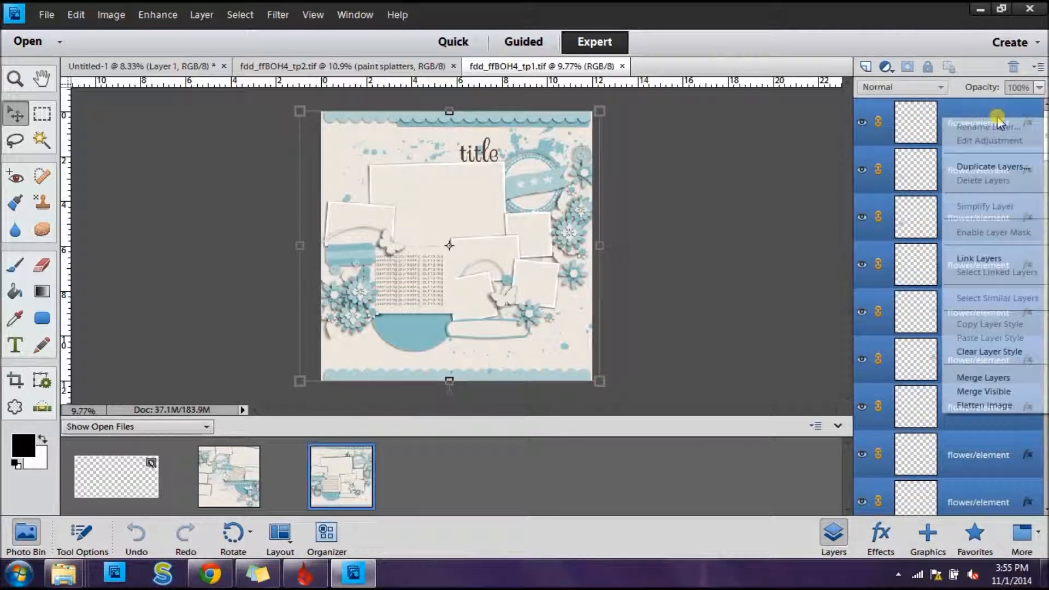
left_click(995, 167)
left_click(464, 232)
left_click(464, 250)
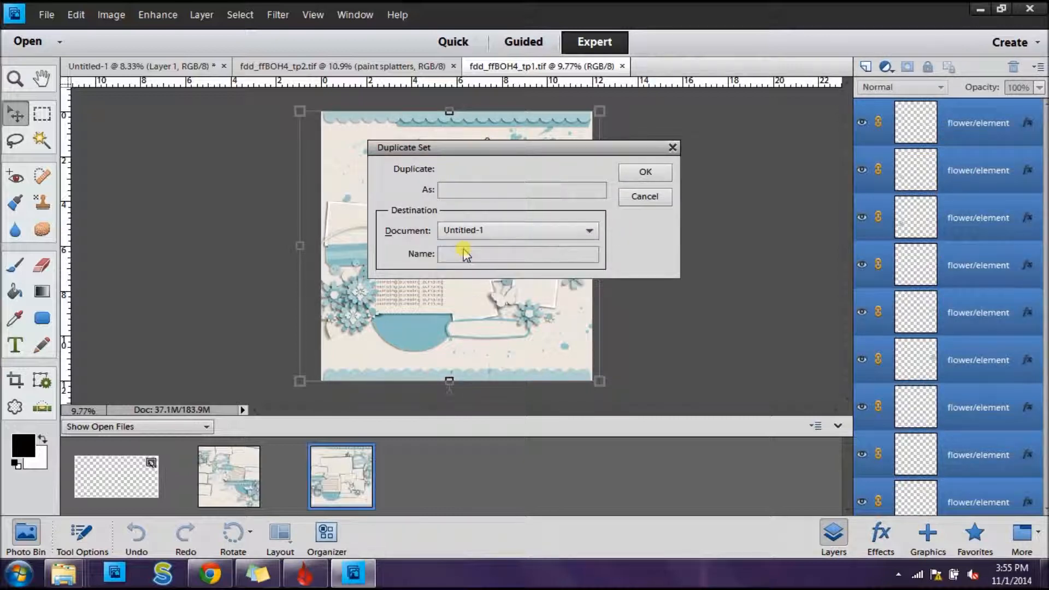
left_click(636, 174)
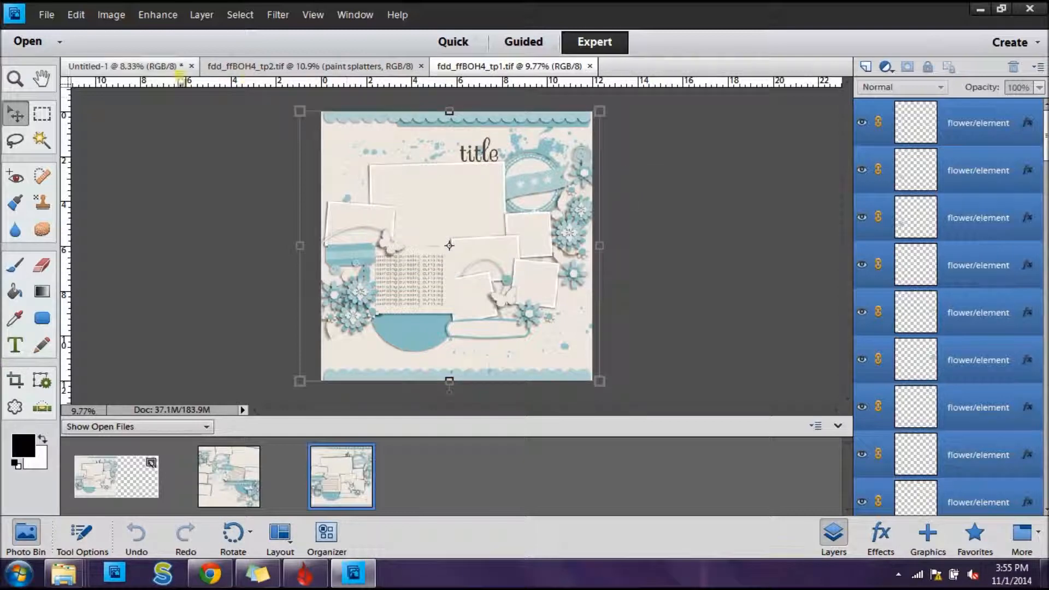
left_click(159, 66)
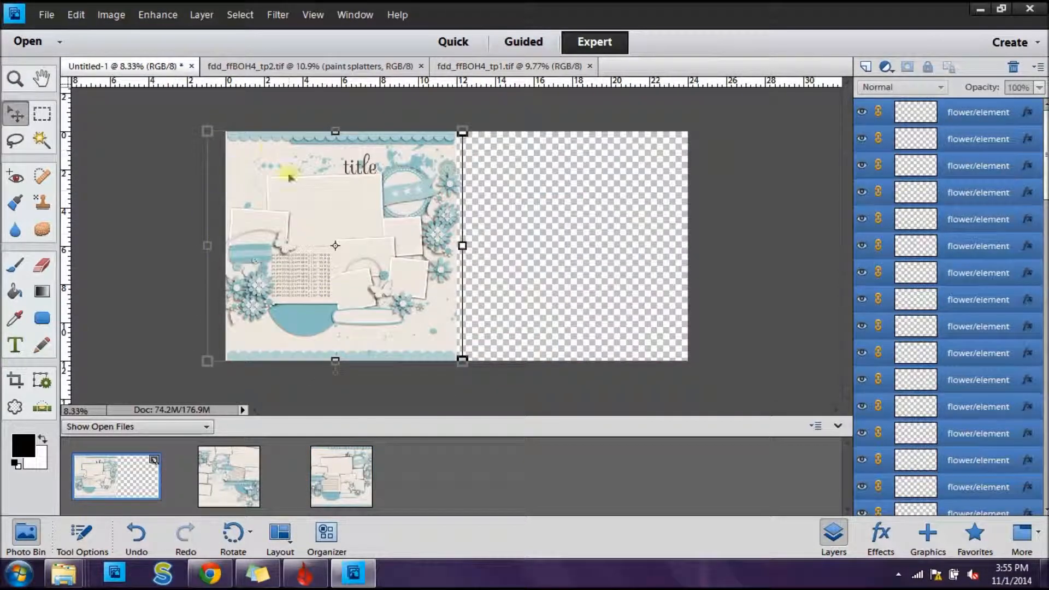
- Close the template fdd_ffBOH4_tp1.tif and display fdd_ffBOH4_tp2.tif
left_click(478, 67)
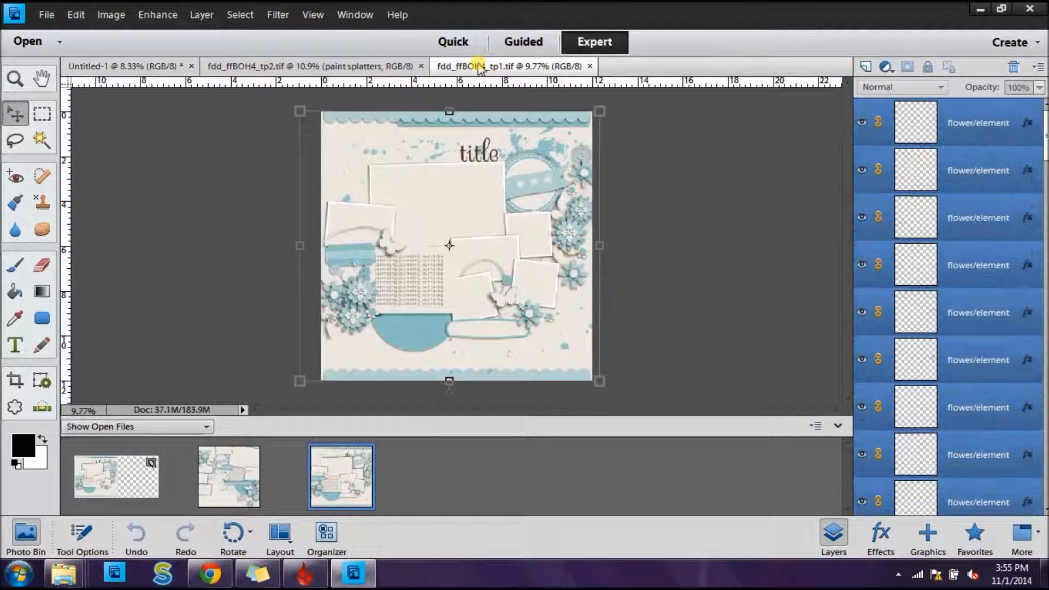
left_click(591, 66)
left_click(318, 66)
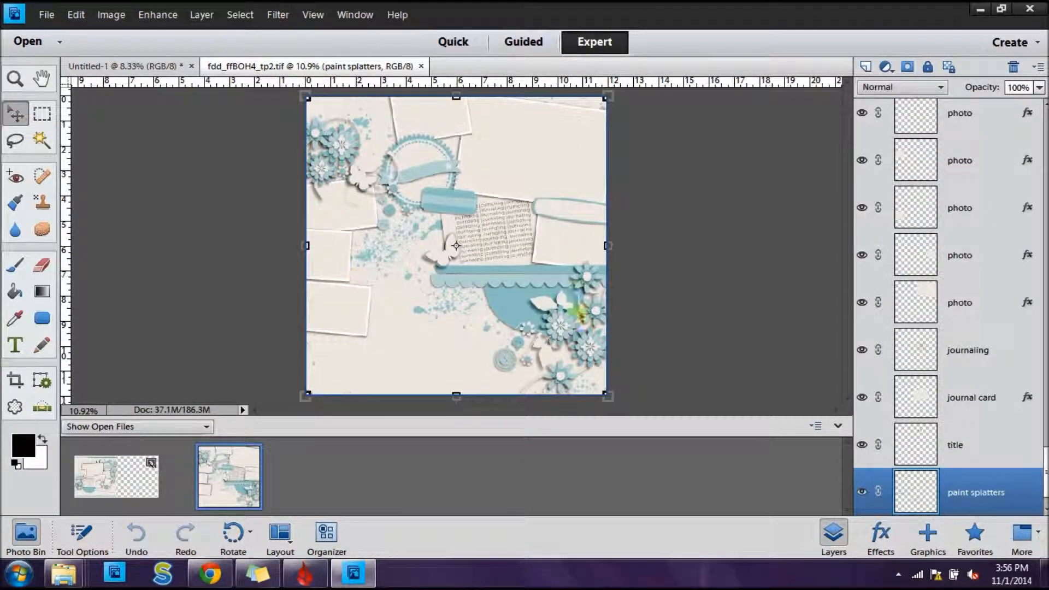
- Duplicate all layers of fdd_ffBOH4_tp2.tif, from background paper to uppermost flower/element, into Untitled-1 and move them onto the empty right-hand page
scroll(1045, 469, "down", 1)
left_click(1015, 494)
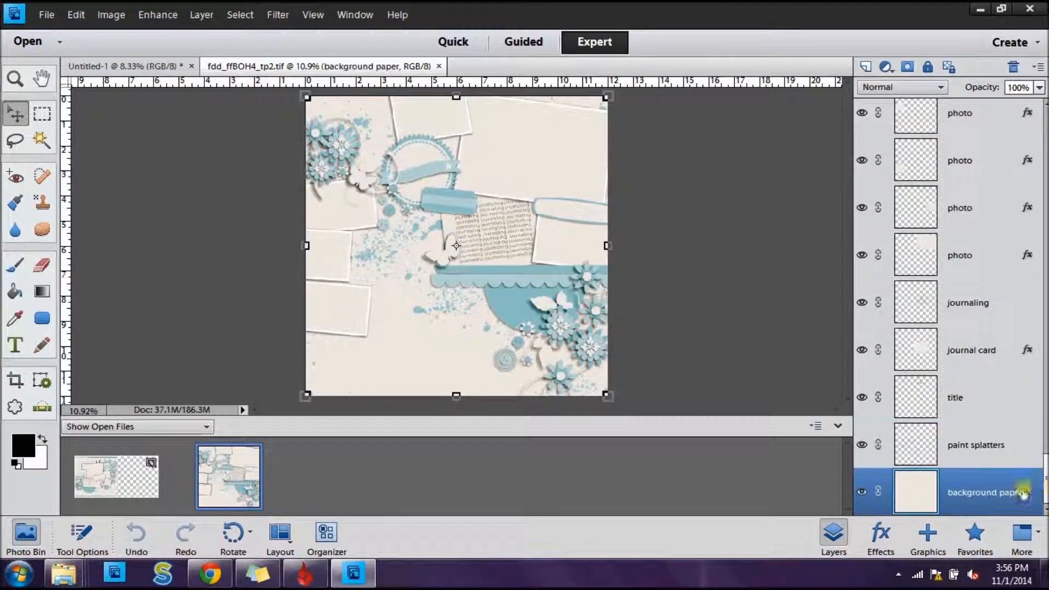
left_click_drag(1044, 476, 1035, 105)
left_click(981, 136, "shift")
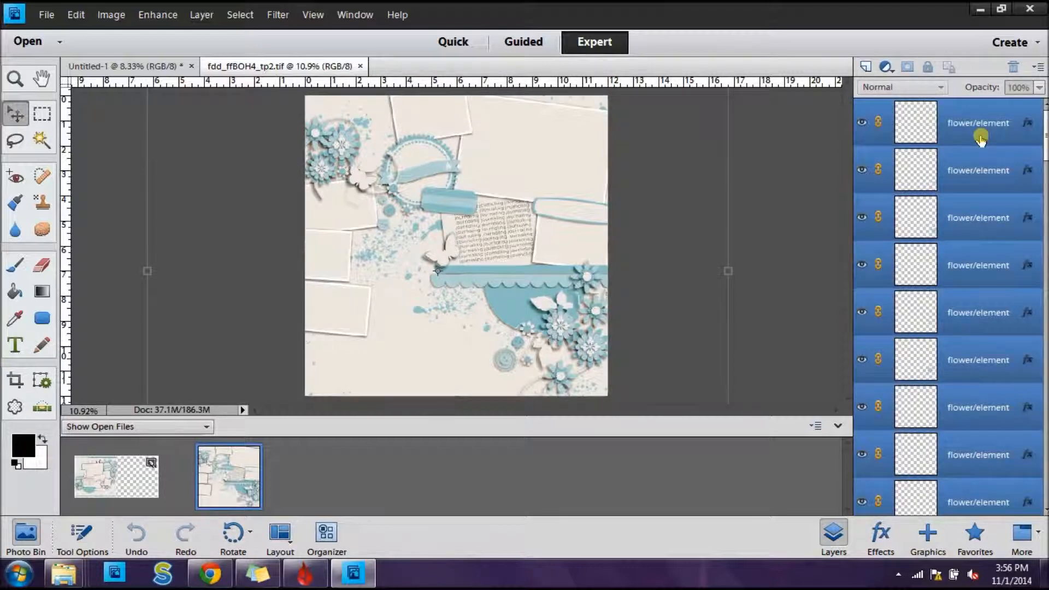
right_click(981, 140)
left_click(984, 182)
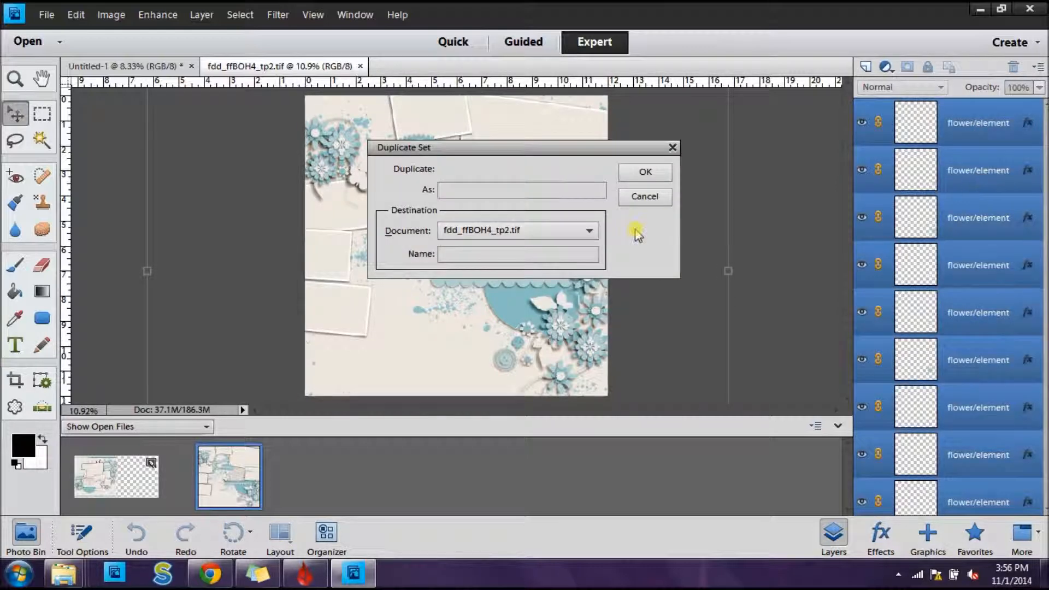
left_click(546, 230)
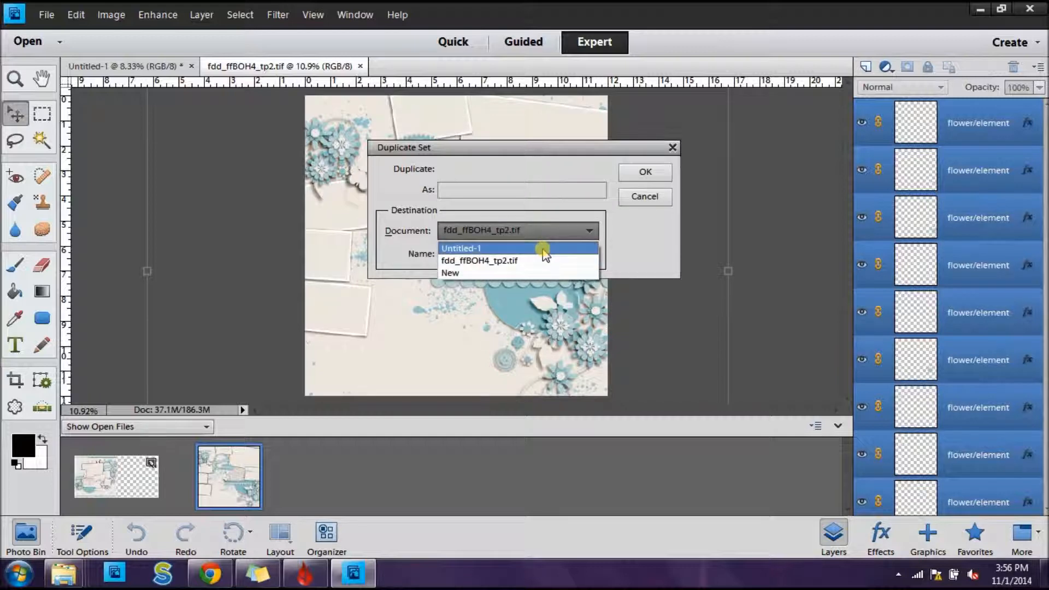
left_click(545, 249)
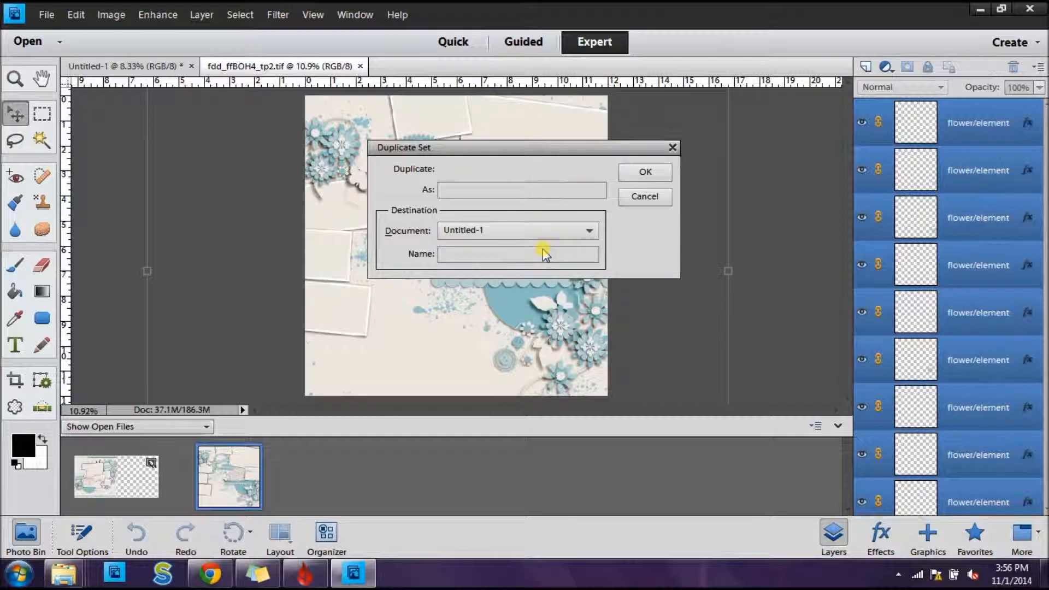
left_click(643, 174)
left_click(104, 65)
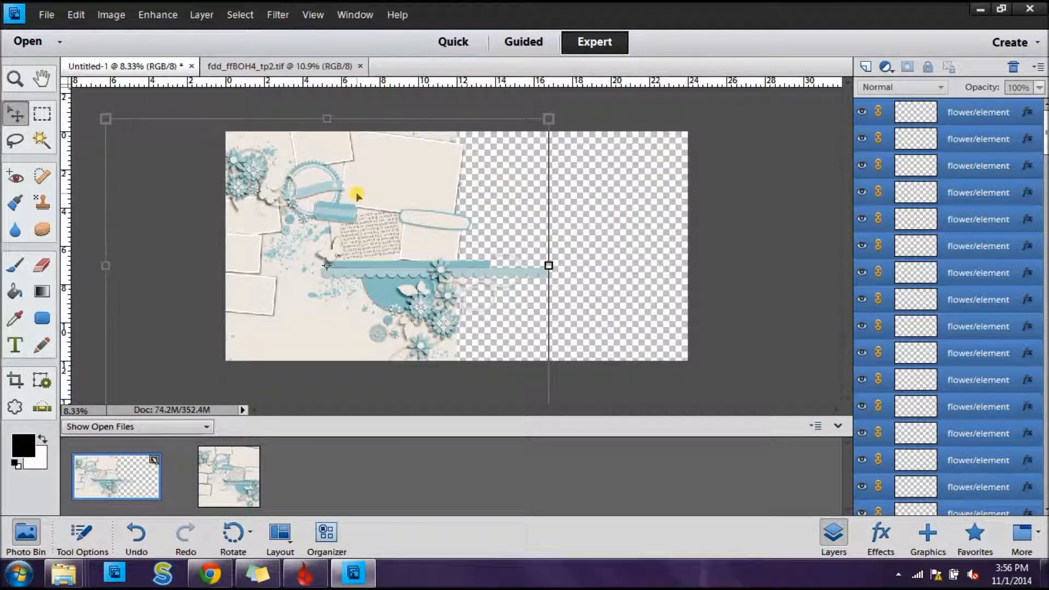
left_click_drag(356, 194, 587, 192)
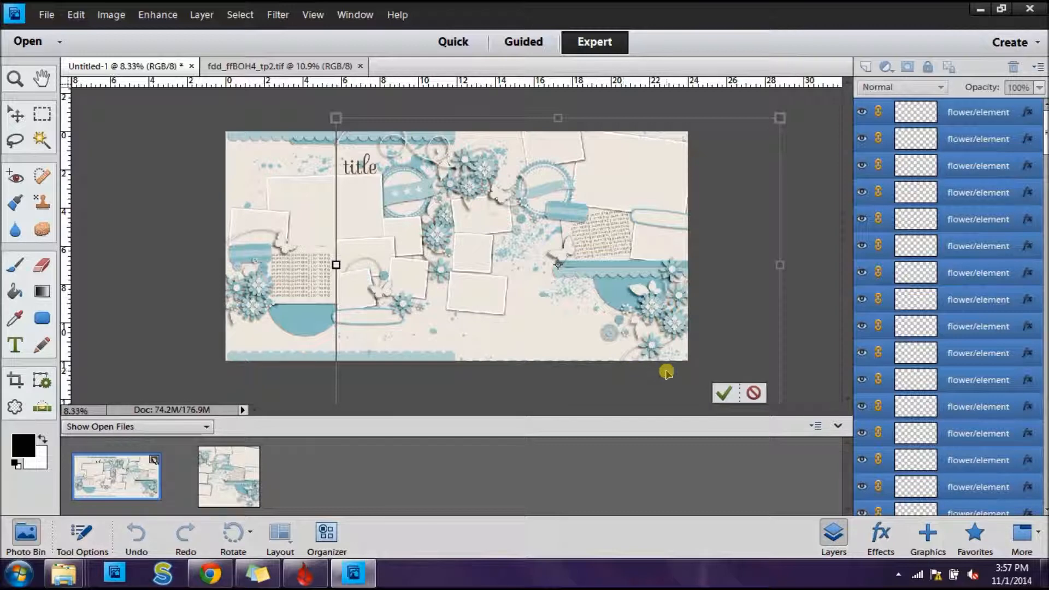
- Rotate the right-hand page's layers 90° right, align their background paper with the empty half of the canvas, and deselect them
left_click(110, 16)
mouse_move(113, 34)
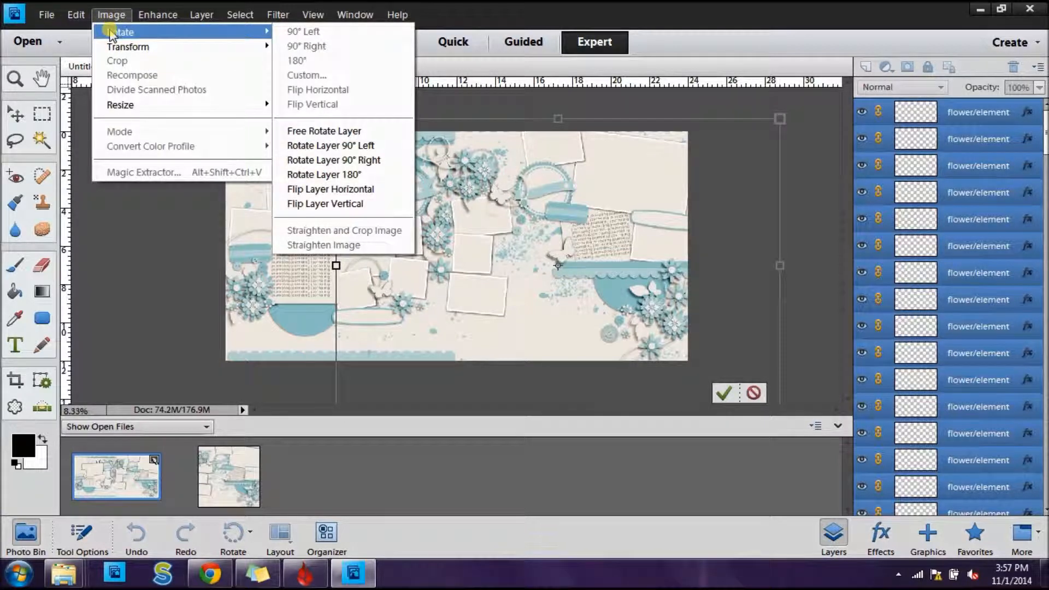
left_click(346, 161)
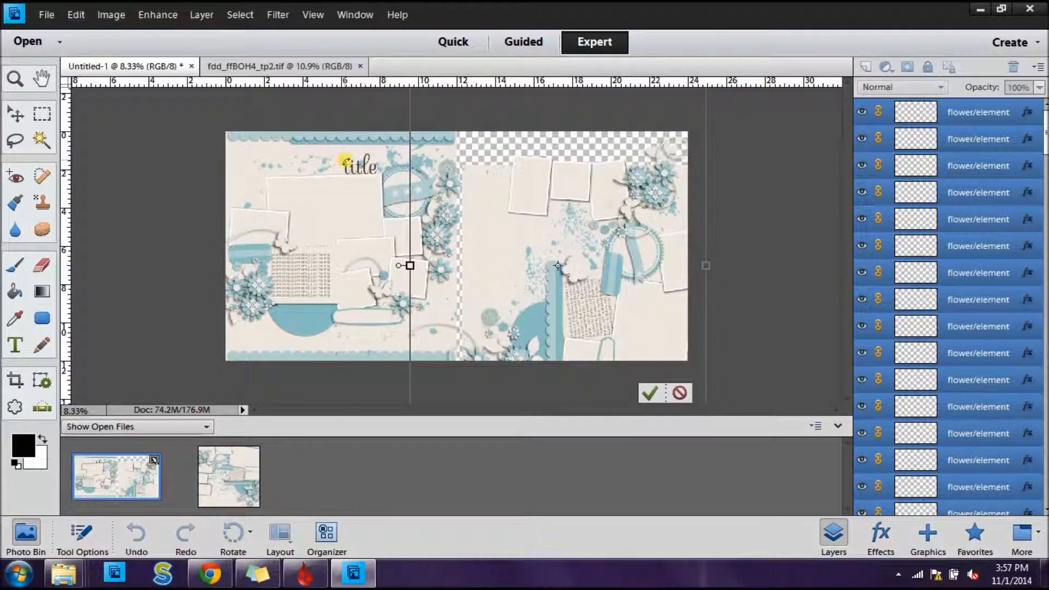
left_click_drag(503, 239, 499, 206)
key("Left")
key("Left")
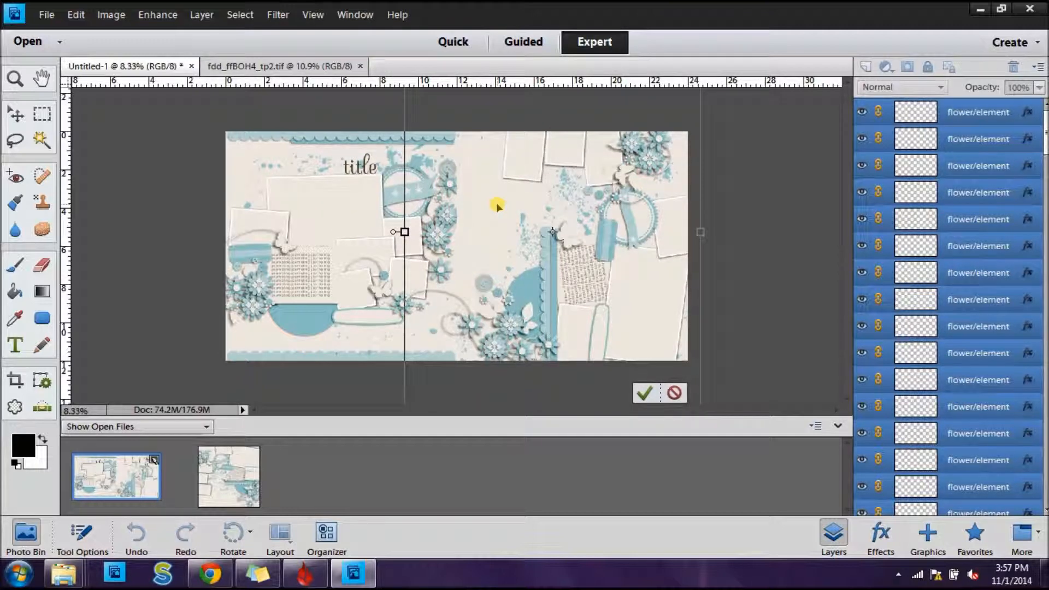
left_click(646, 397)
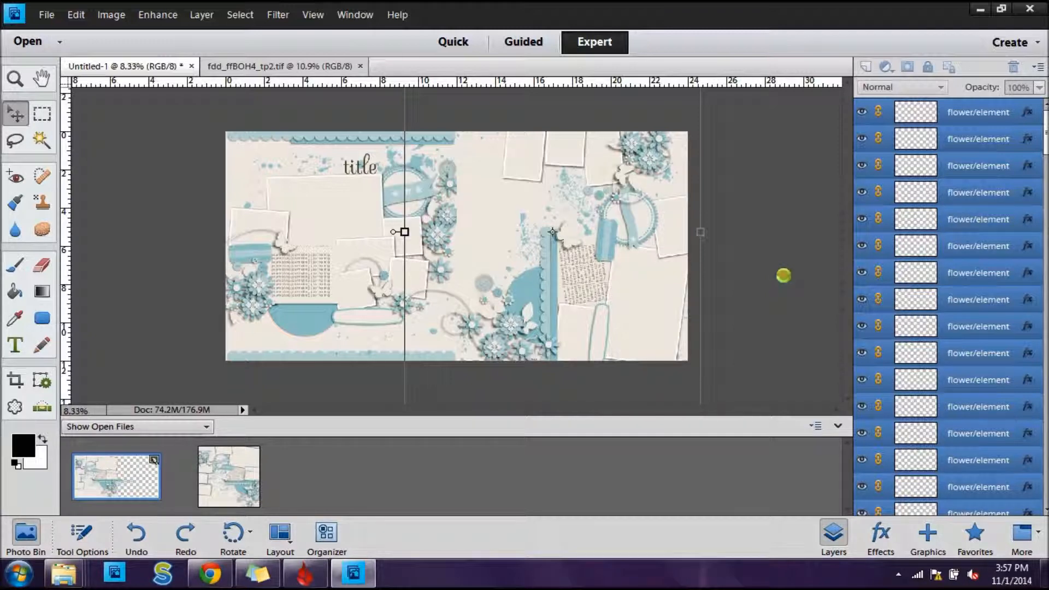
left_click(737, 255)
- Send the right-hand page's background paper to the back of the layer stack and deselect it
left_click(488, 208)
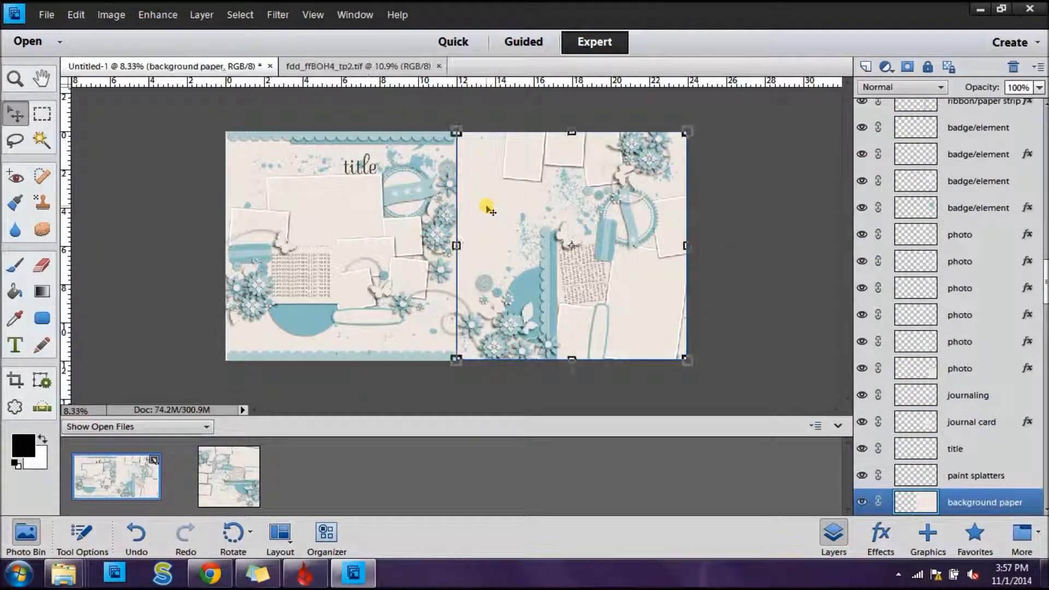
mouse_move(1045, 276)
left_mouse_down()
mouse_move(1043, 326)
mouse_move(1040, 291)
left_mouse_up()
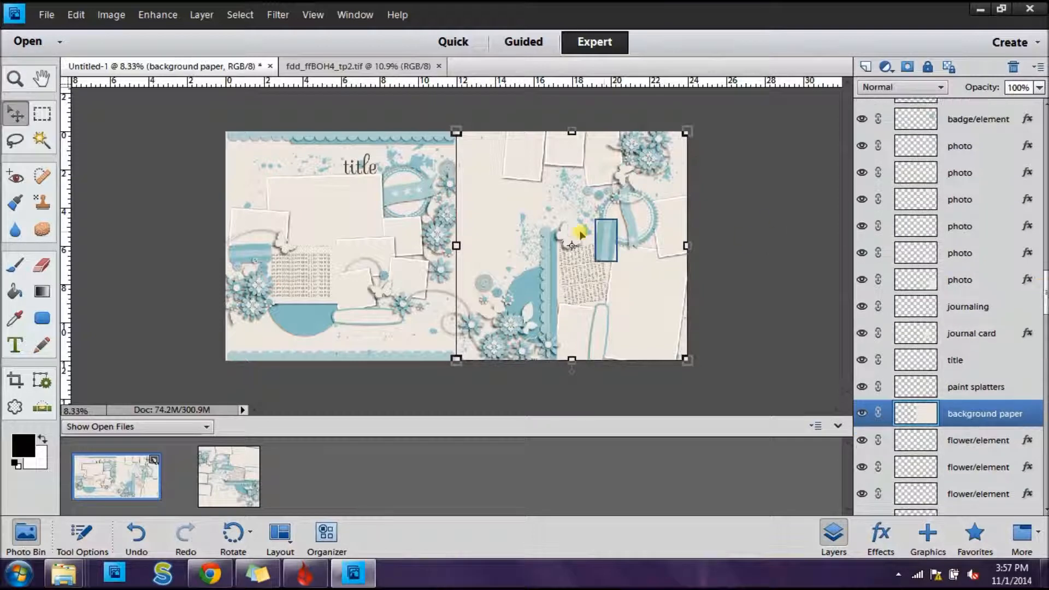
right_click(472, 221)
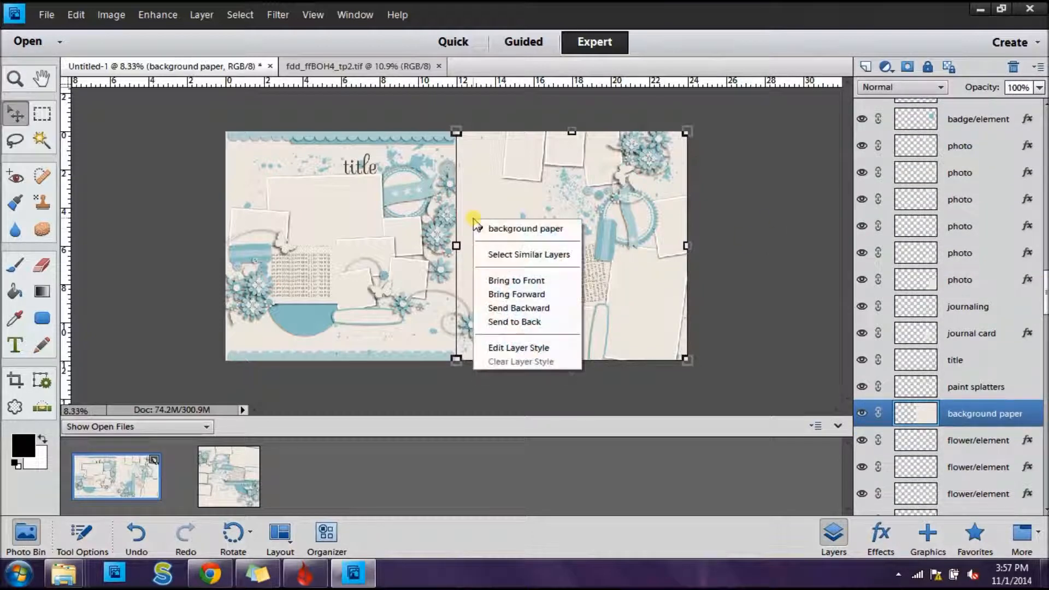
left_click(490, 322)
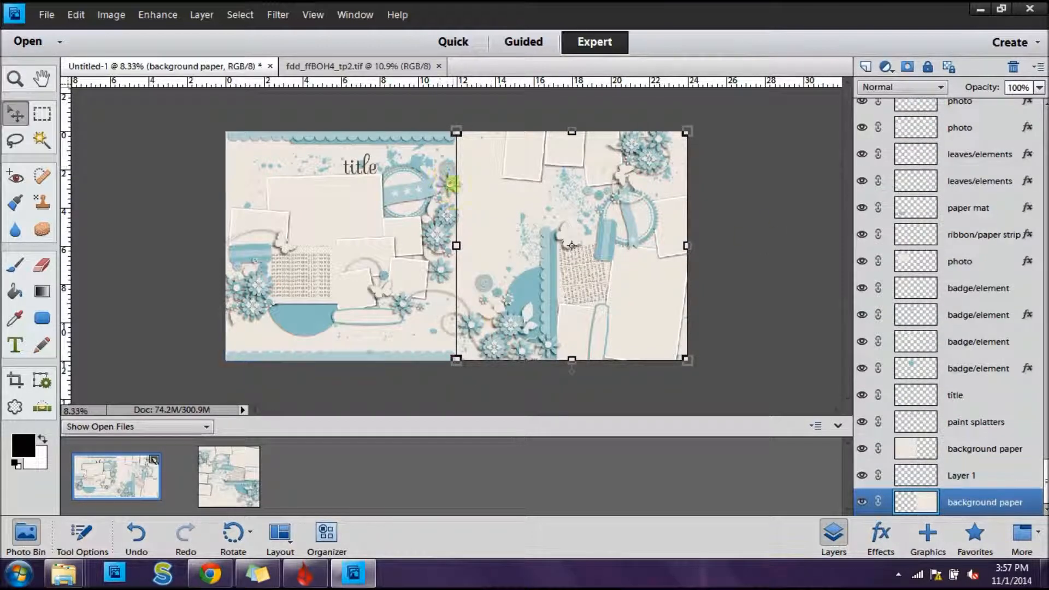
left_click(764, 229)
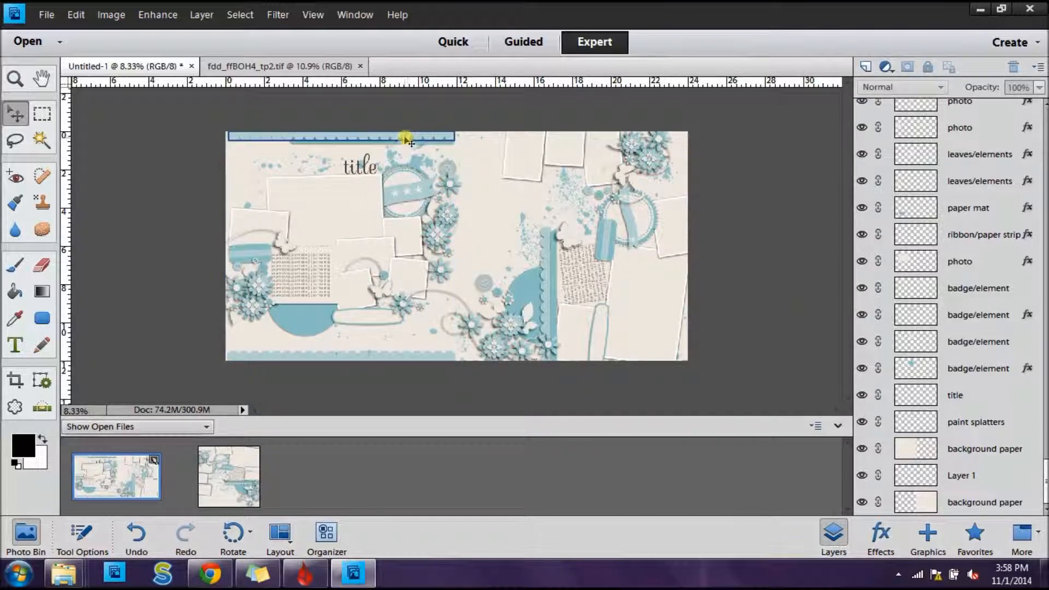
- Try to select the left page's upper scalloped border, the paper strip beneath it and the lower scalloped border together
left_click_drag(414, 140, 359, 377)
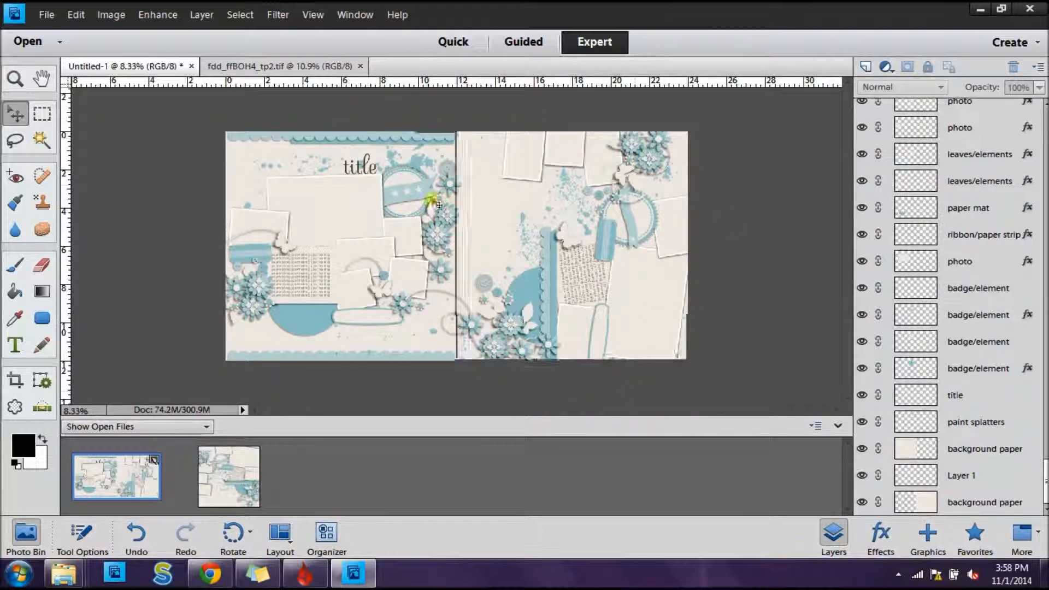
left_click(369, 137)
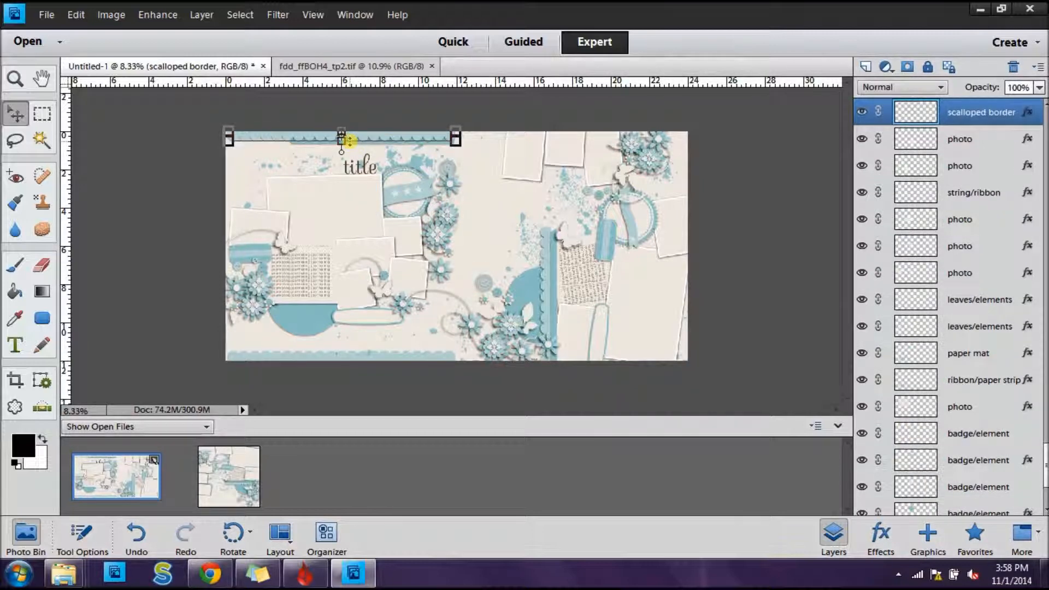
key("ctrl+=")
left_click_drag(846, 232, 829, 159)
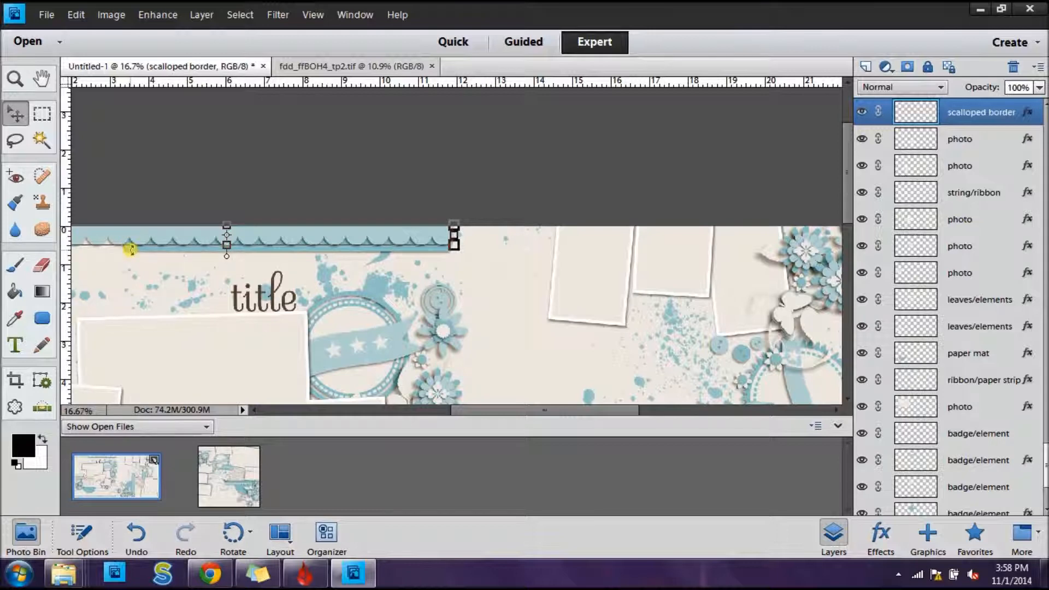
key("ctrl+=")
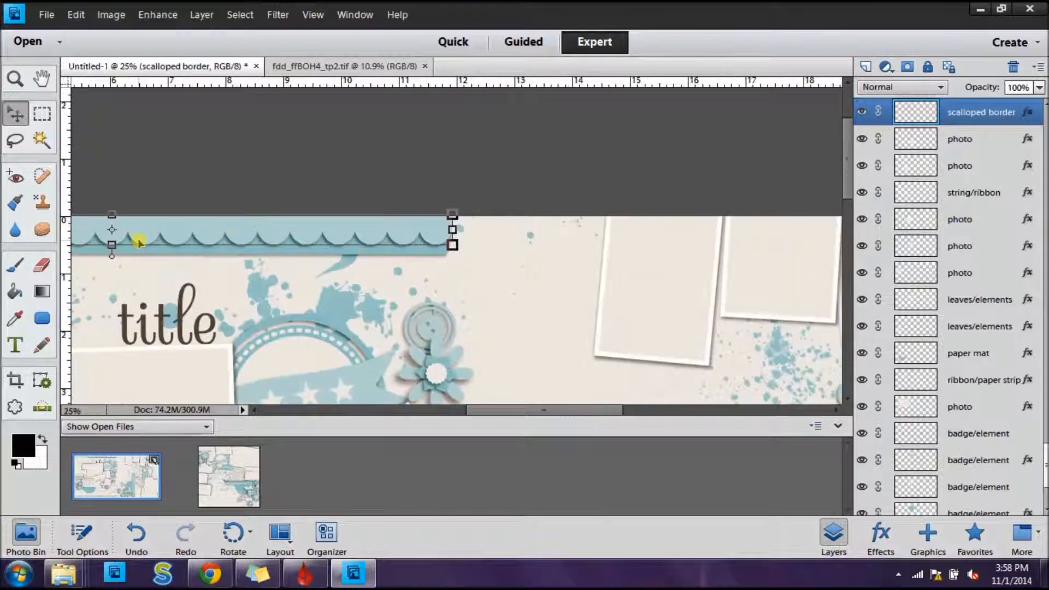
left_click(161, 254, "shift")
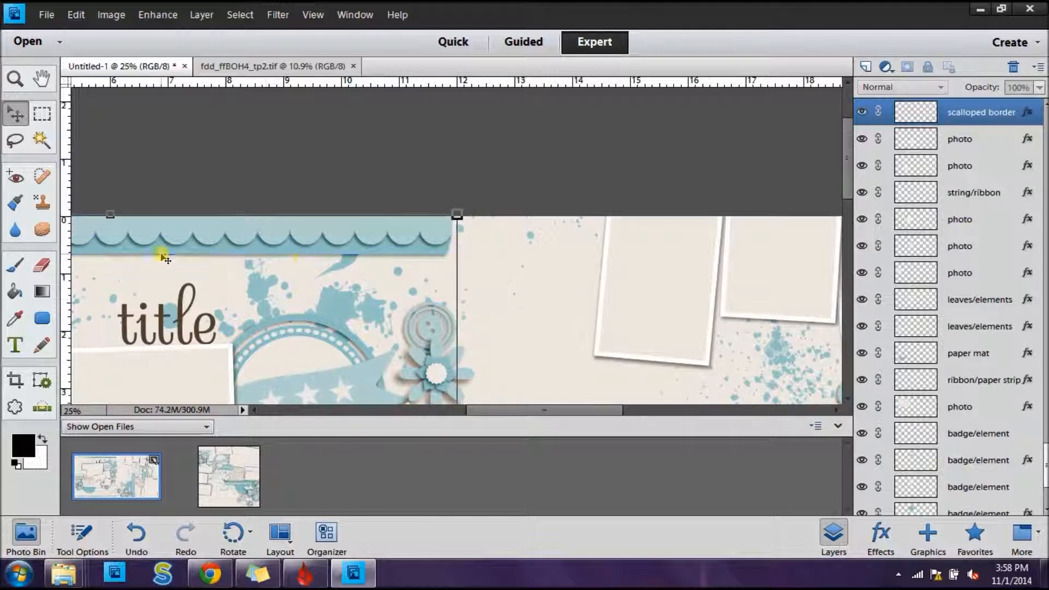
key("ctrl+minus")
key("ctrl+minus")
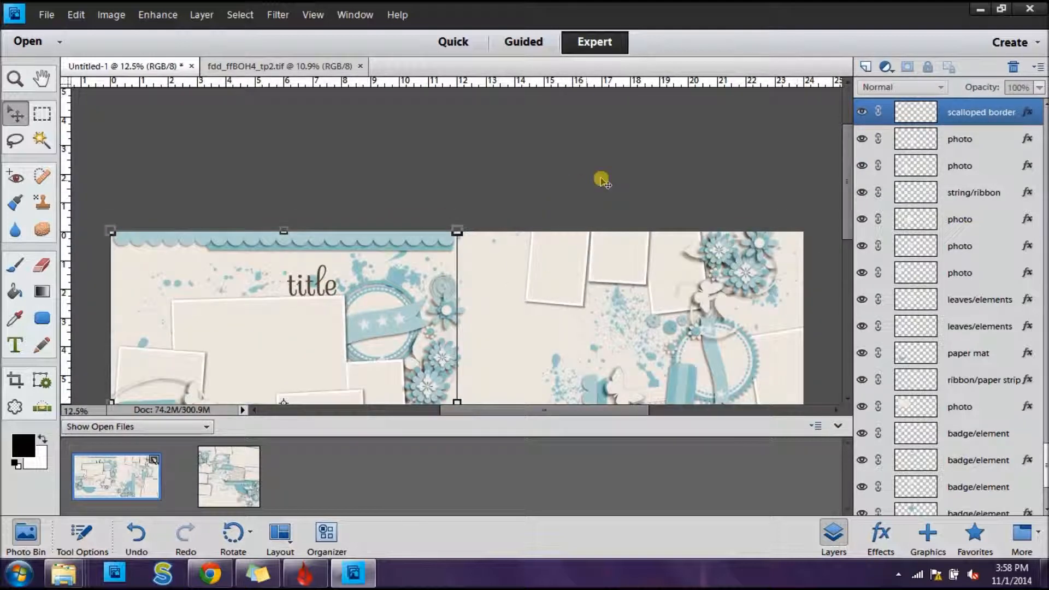
left_click_drag(845, 160, 865, 231)
key("ctrl+j")
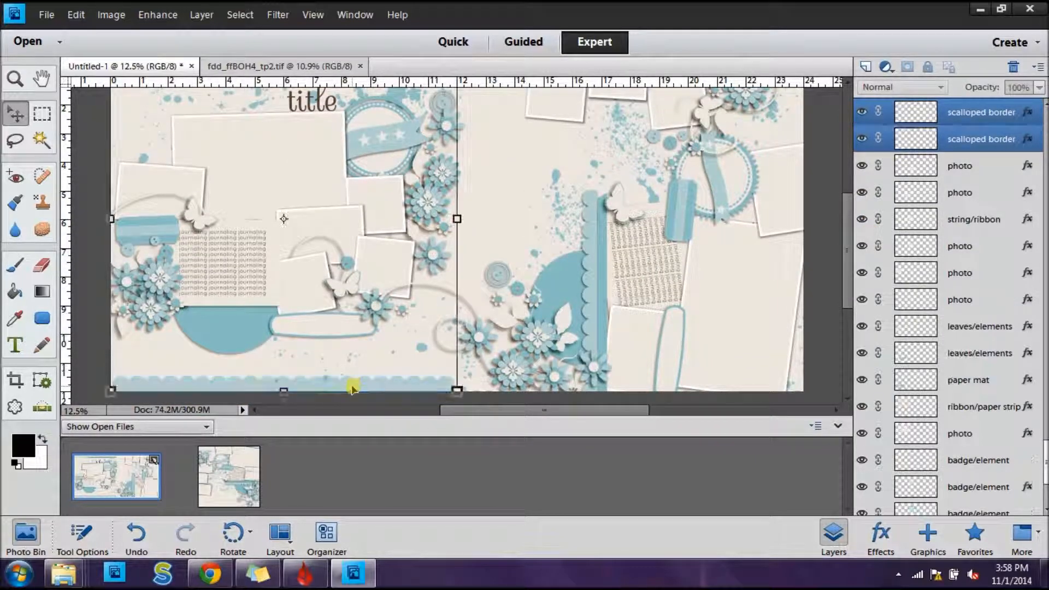
mouse_move(846, 233)
left_mouse_down()
mouse_move(842, 207)
mouse_move(845, 222)
left_mouse_up()
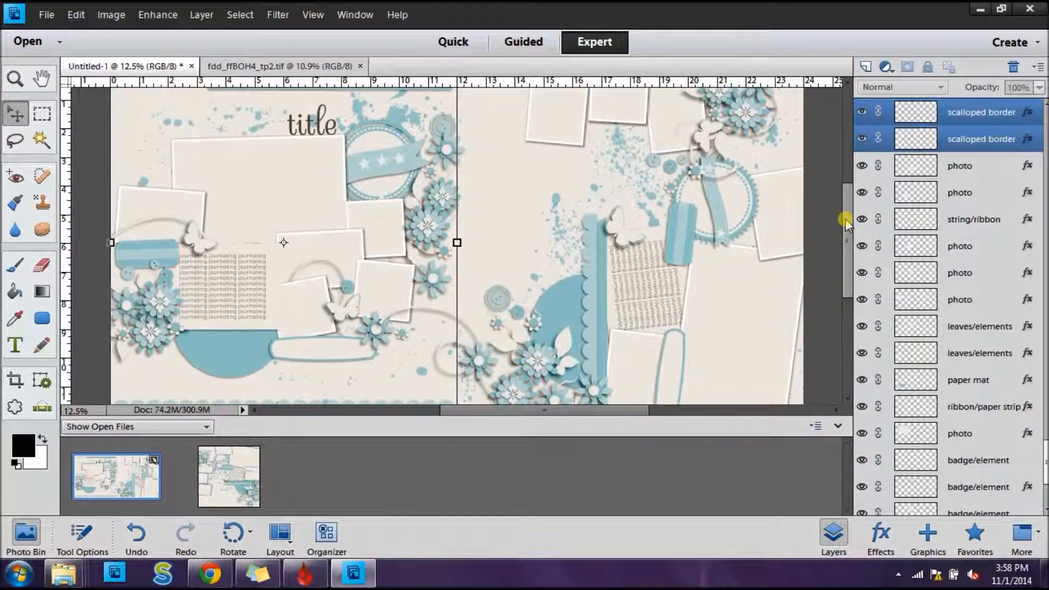
key("ctrl+minus")
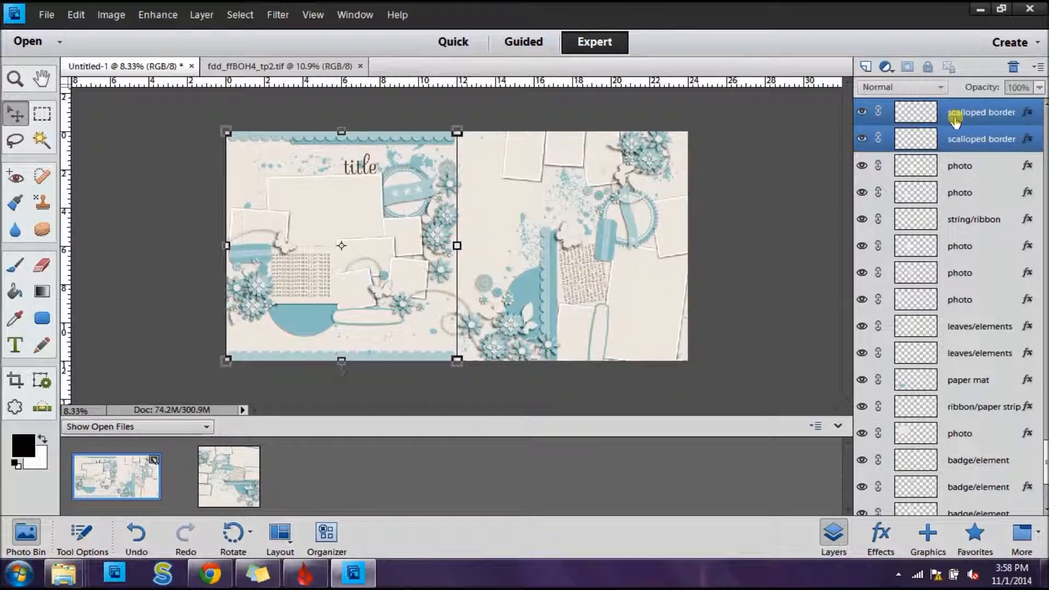
- Try duplicating the selected scalloped border layers within Untitled-1, and undo the duplication
right_click(418, 141)
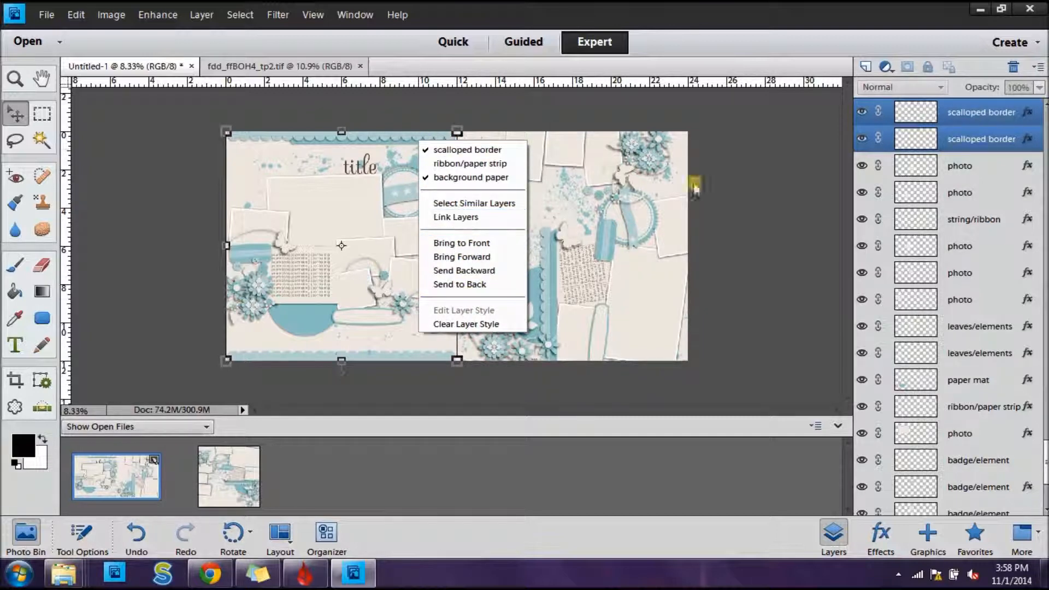
right_click(986, 137)
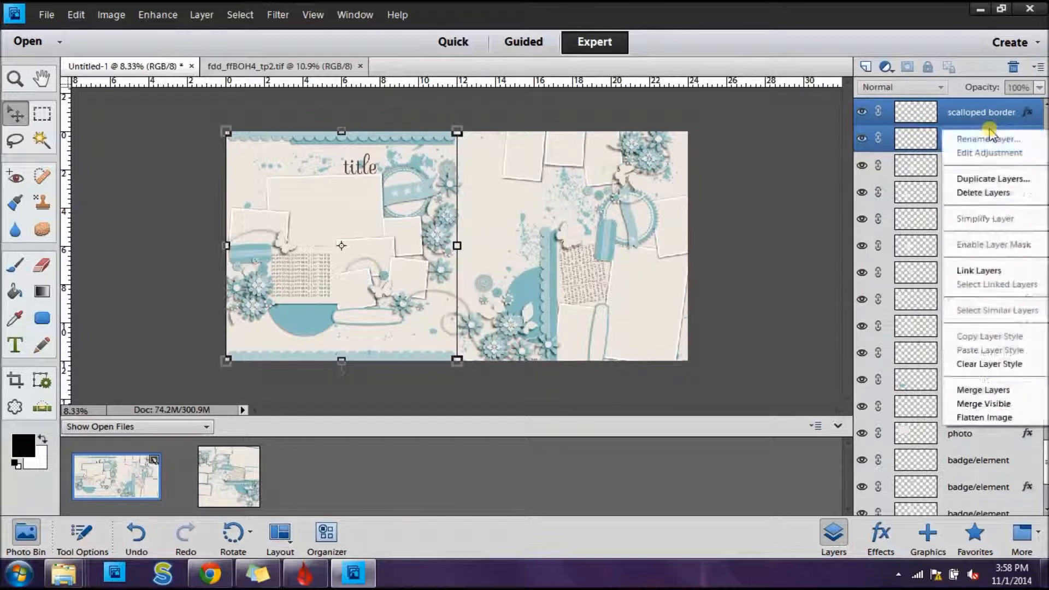
left_click(992, 179)
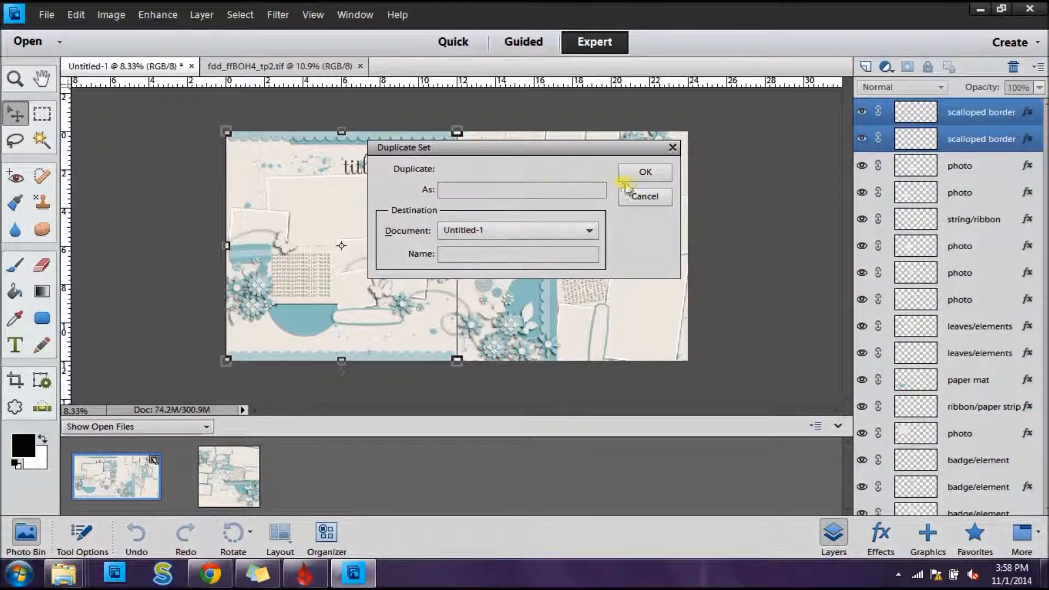
left_click(638, 172)
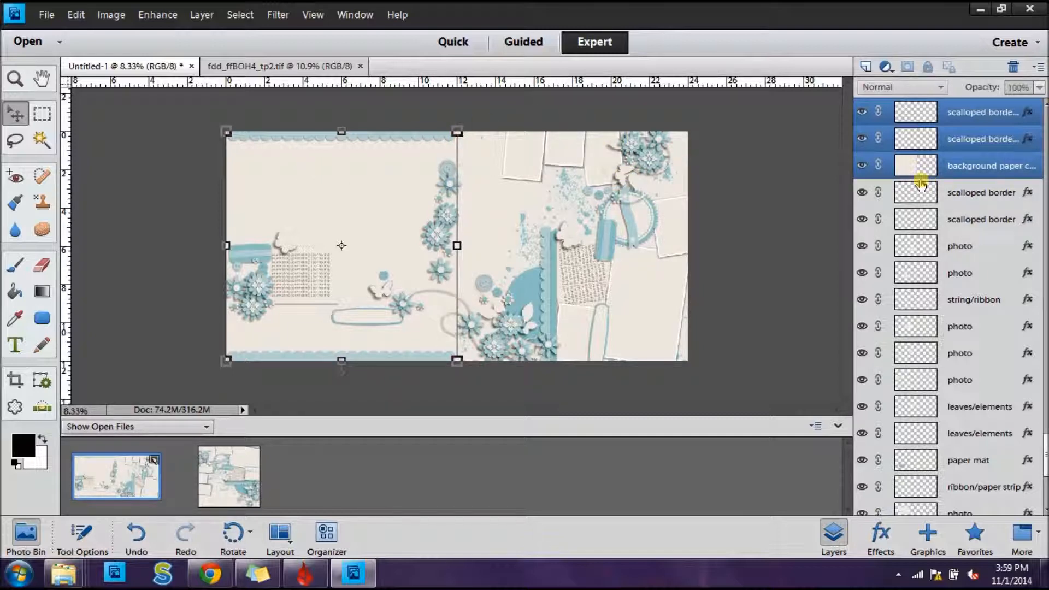
key("ctrl+z")
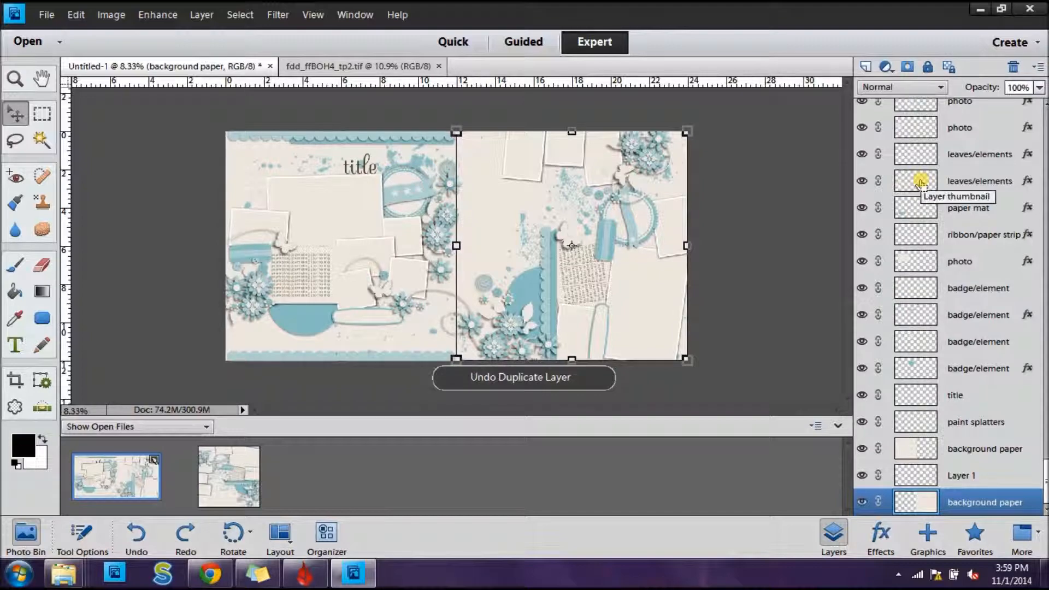
- Select the left page's ribbon/paper strip, upper scalloped border and lower scalloped border layers together
left_click(765, 205)
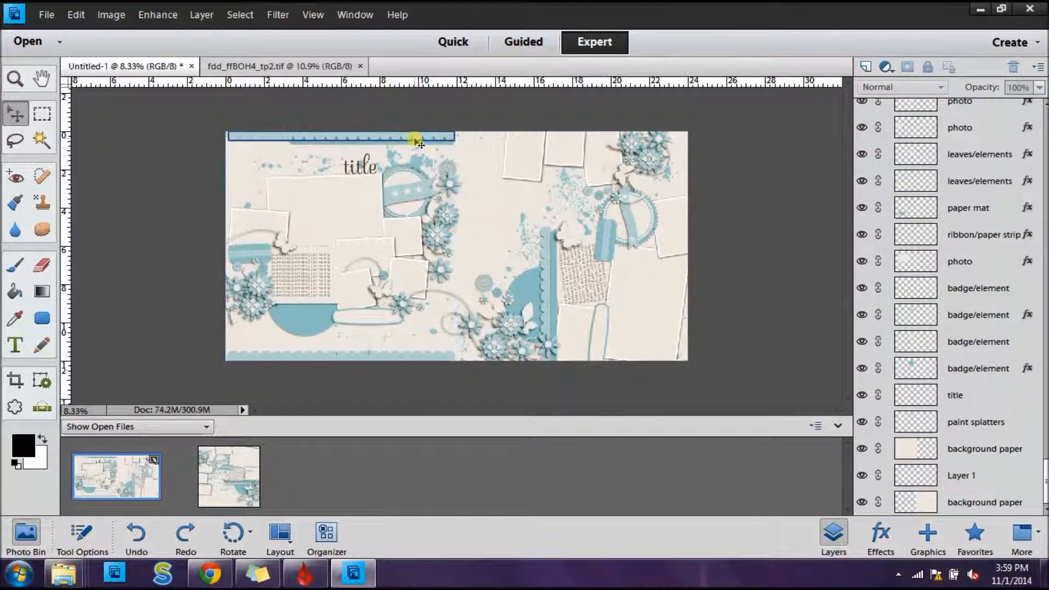
key("ctrl+plus")
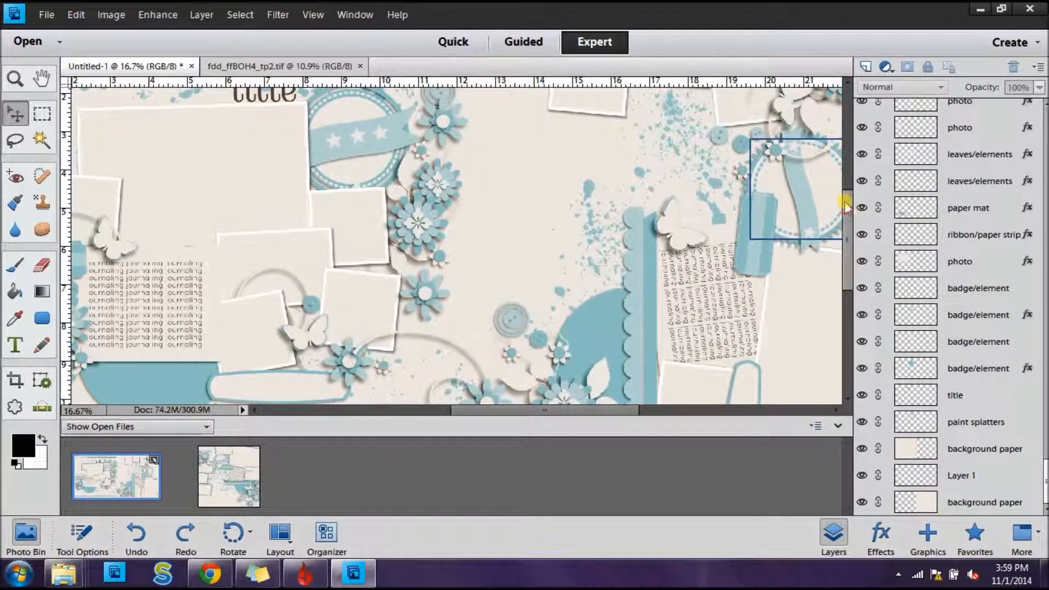
scroll(839, 185, "up", 3)
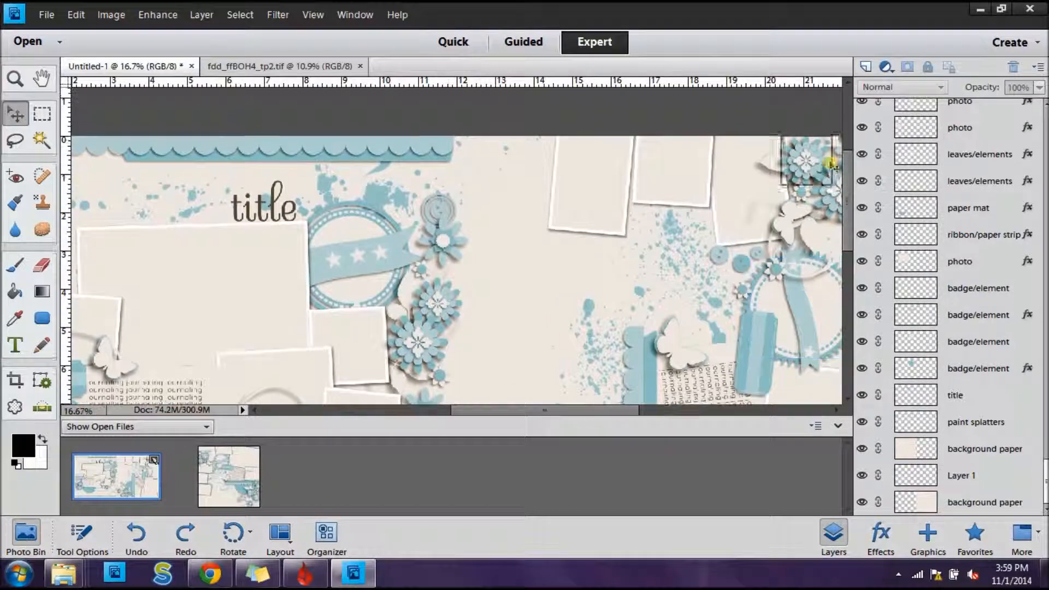
left_click(414, 160)
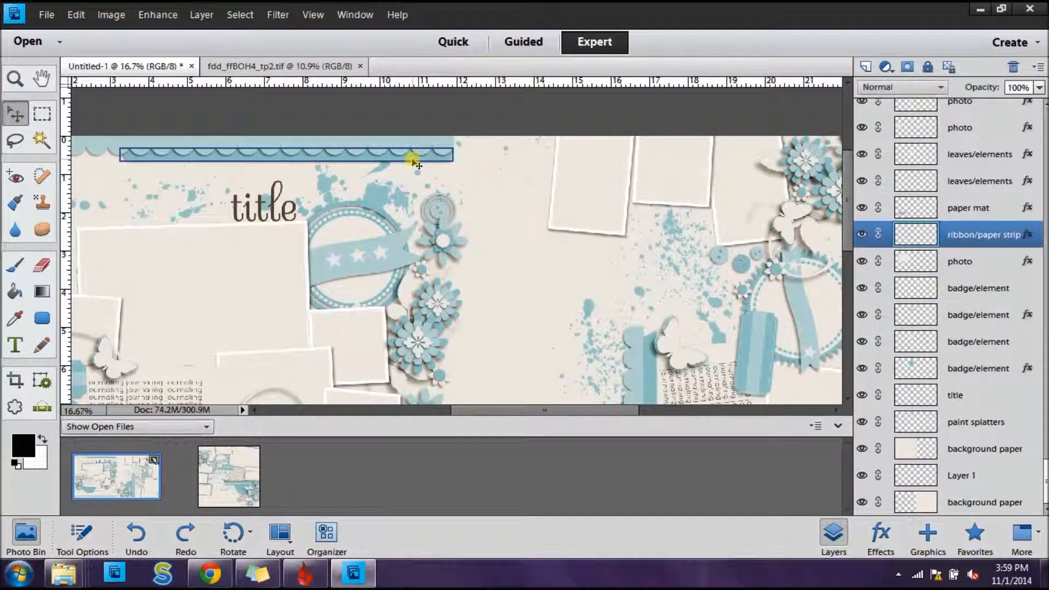
left_click(383, 141, "shift")
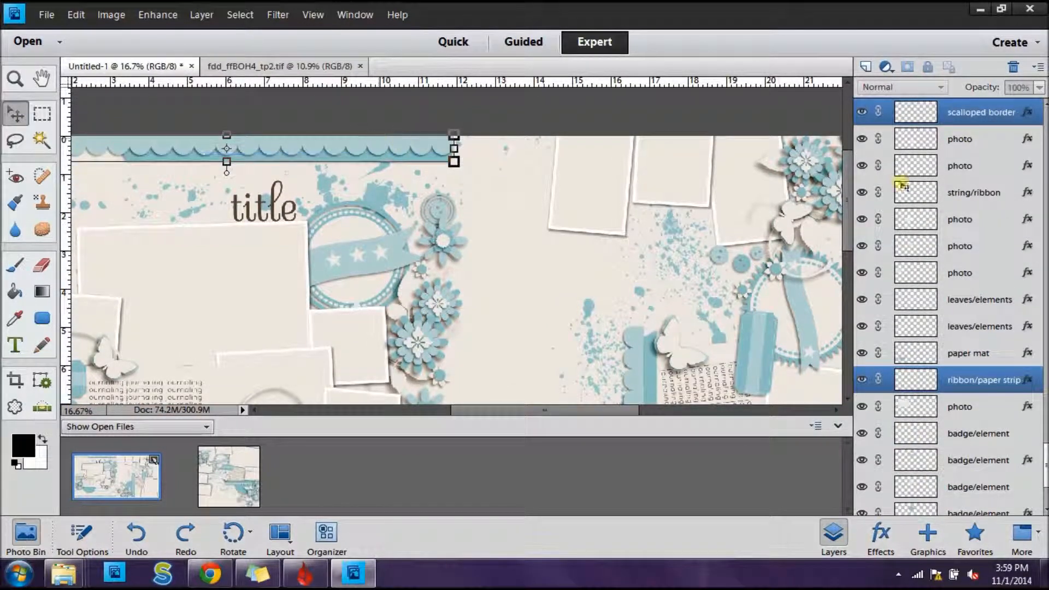
left_click_drag(848, 197, 848, 304)
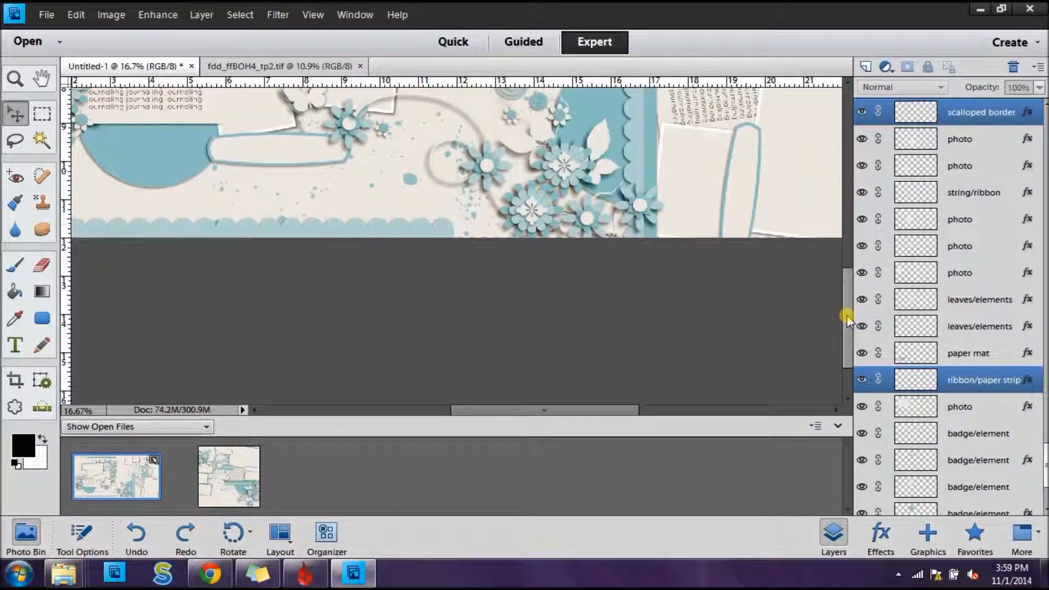
left_click(357, 228, "shift")
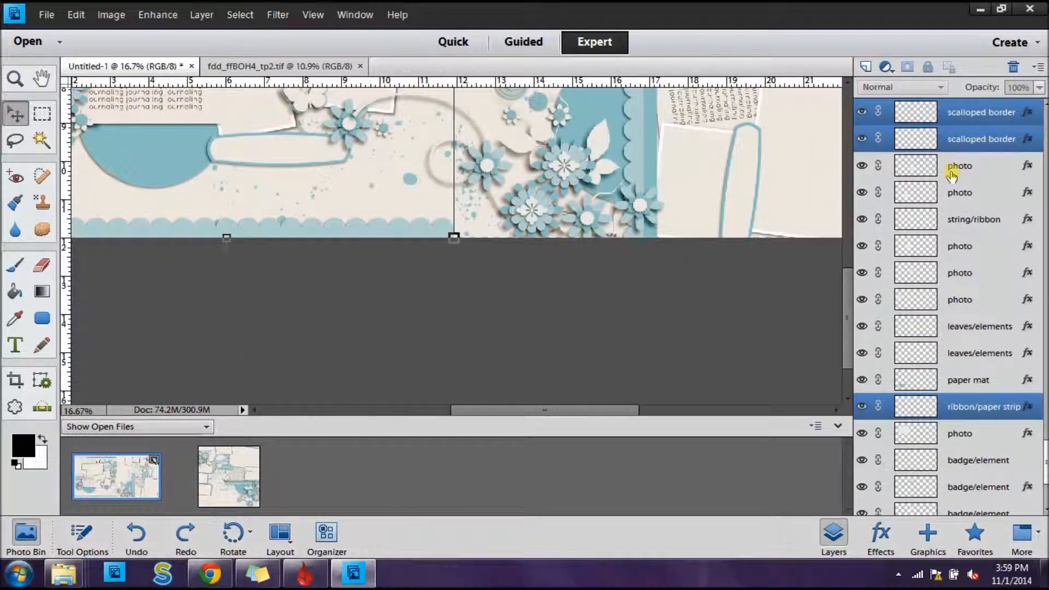
- Duplicate the selected border and paper strip layers within Untitled-1
right_click(956, 134)
left_click(964, 180)
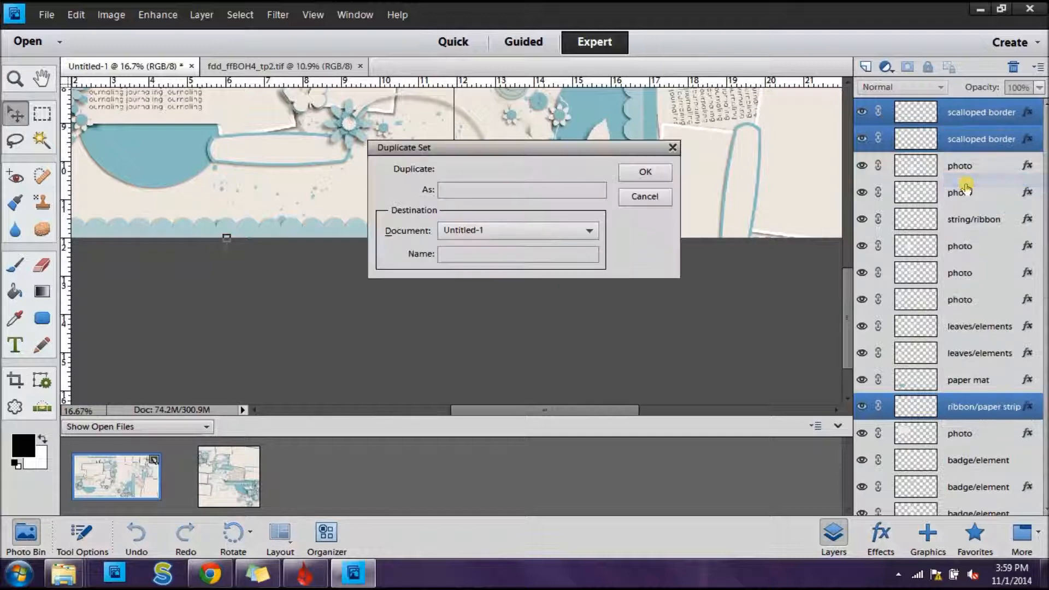
left_click(646, 172)
- Move the duplicated borders and paper strip across onto the right page, continuing the left page's borders, and deselect them
key("ctrl+0")
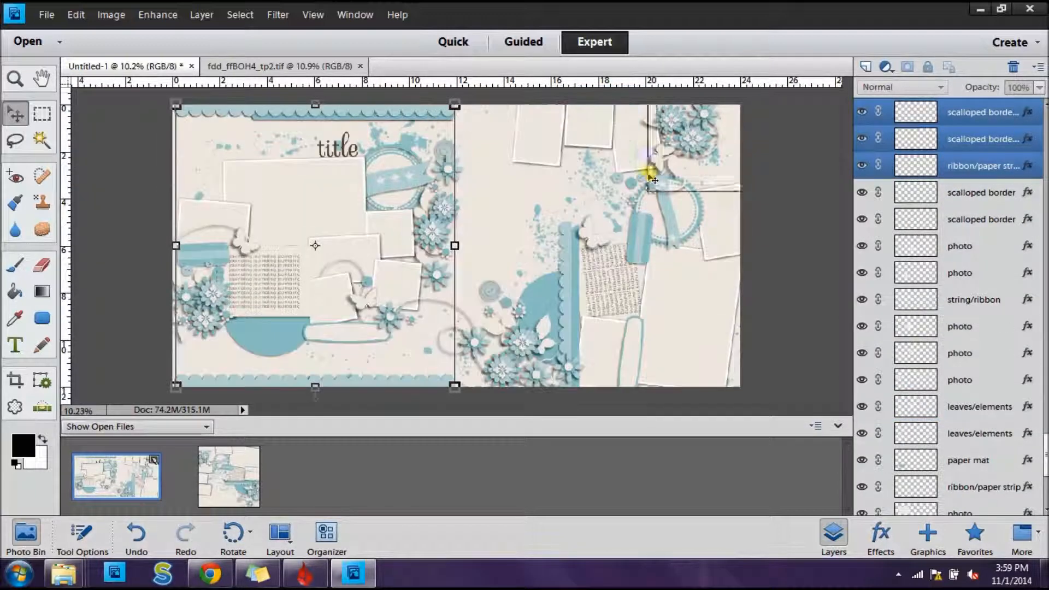
key("Right")
key("Right")
key("Right")
key("Right")
key("Right")
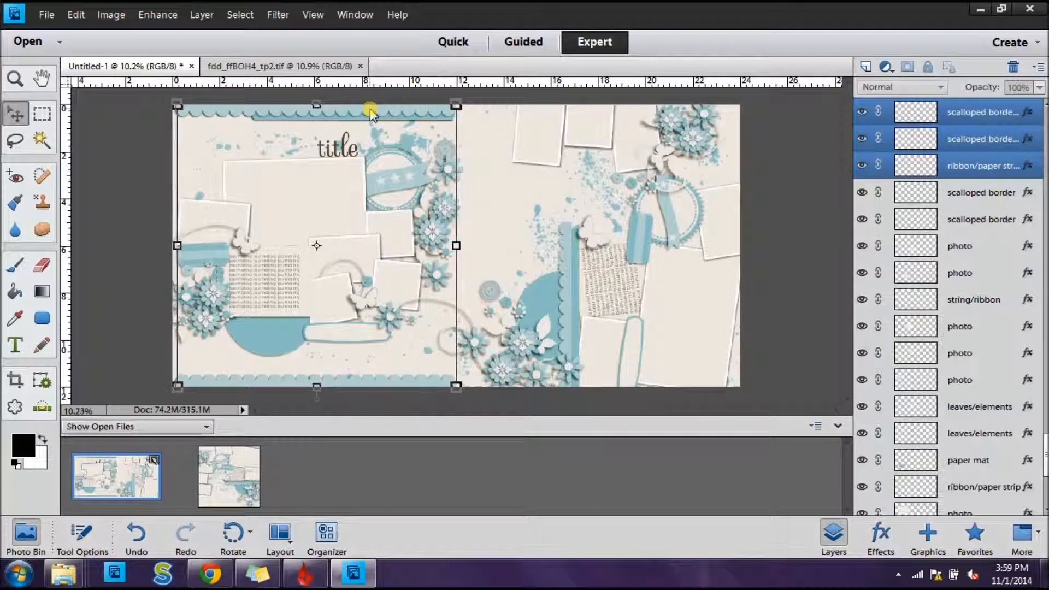
left_click_drag(354, 113, 622, 111)
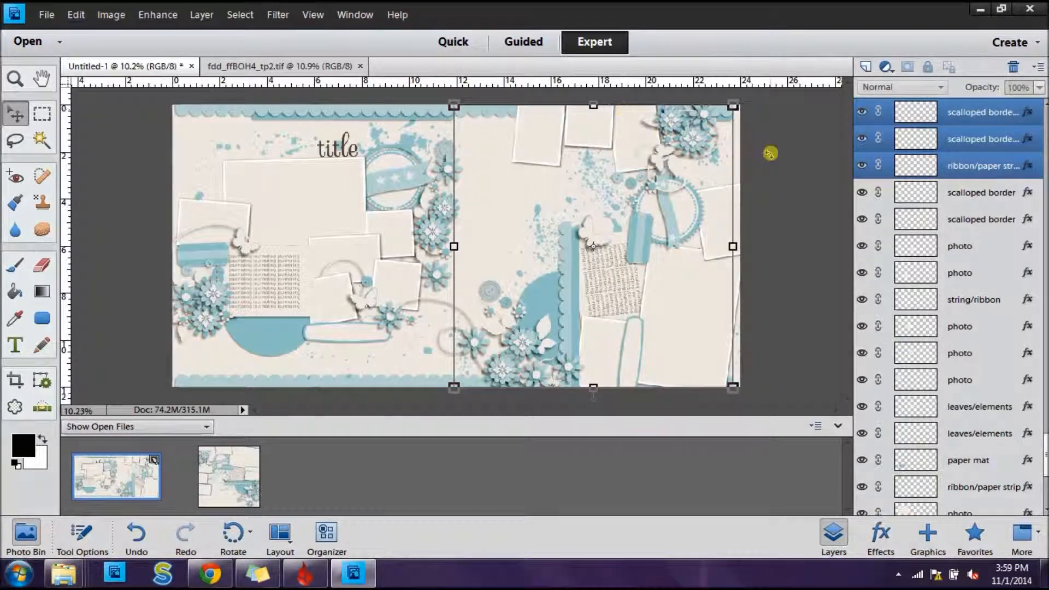
left_click(769, 155)
- Shift the duplicated paper strip left until it meets the left page's paper strip, and deselect it
left_click(733, 125)
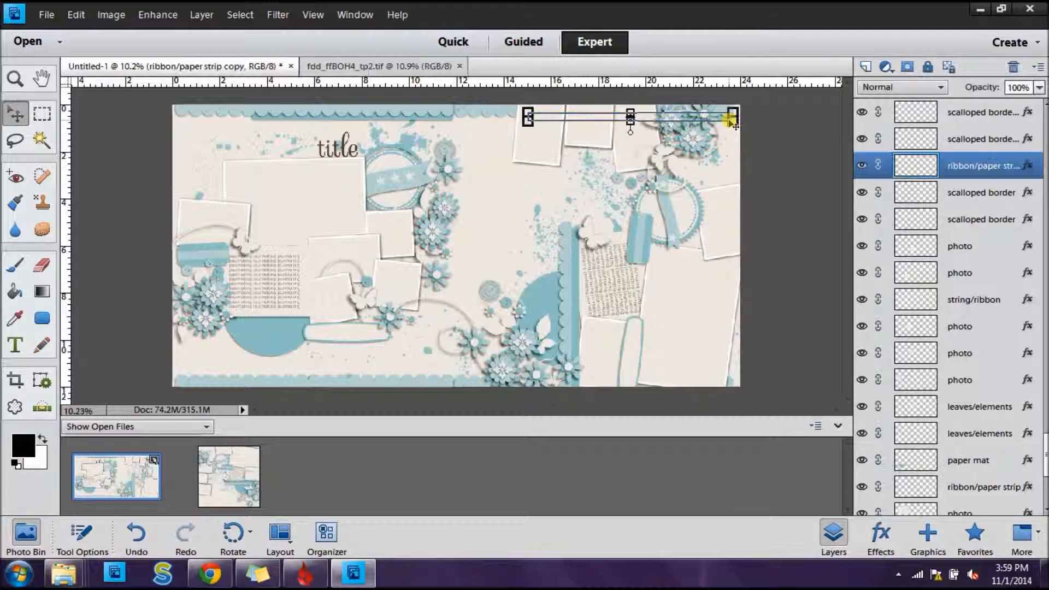
key("Left")
key("Left")
key("Left")
key("Left")
key("Left")
key("Left")
key("Left")
key("Left")
key("Left")
key("Left")
key("Left")
key("Left")
key("Left")
key("Left")
key("Left")
key("Left")
key("Left")
key("Left")
key("Left")
key("Left")
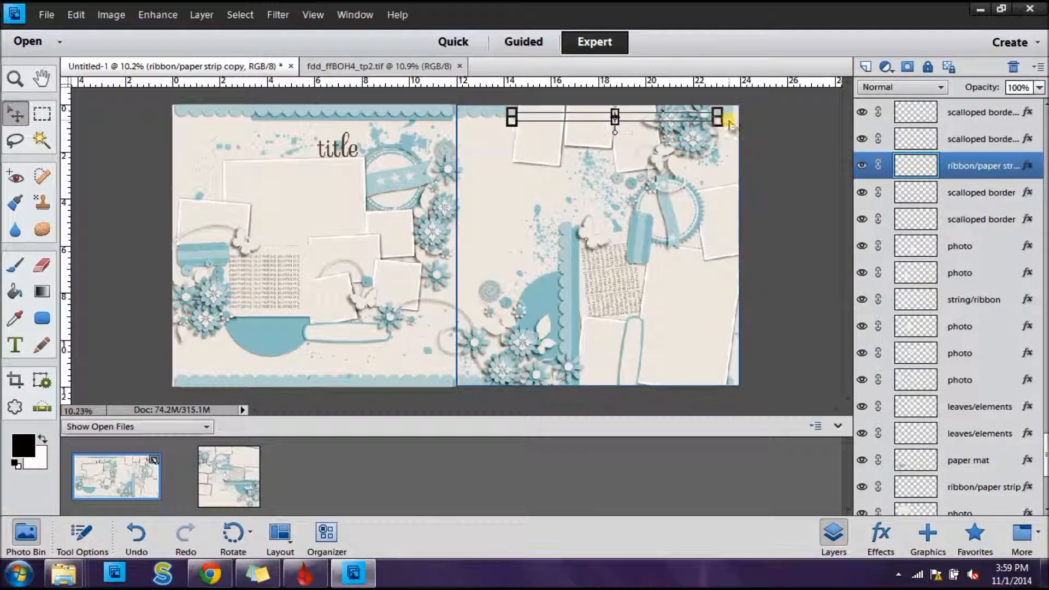
key("shift+Left")
key("shift+Left")
key("shift+Left")
key("shift+Left")
key("shift+Left")
key("shift+Left")
key("shift+Left")
key("shift+Left")
key("shift+Left")
key("shift+Left")
key("shift+Left")
key("shift+Left")
key("shift+Left")
key("shift+Left")
key("shift+Left")
key("shift+Left")
key("shift+Left")
key("shift+Left")
key("shift+Left")
key("shift+Left")
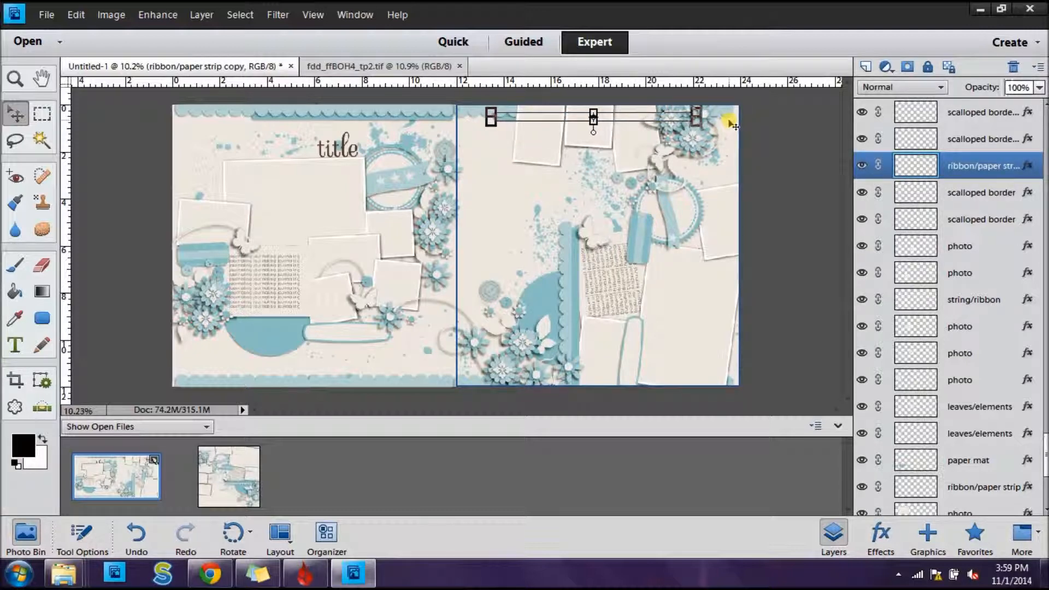
key("shift+Left")
key("shift+Left")
key("shift+Left")
key("shift+Left")
key("shift+Left")
key("shift+Left")
key("shift+Left")
key("shift+Left")
key("shift+Left")
key("shift+Left")
key("shift+Left")
key("shift+Left")
key("shift+Left")
key("shift+Left")
key("shift+Left")
key("shift+Left")
key("shift+Left")
key("shift+Left")
key("shift+Left")
key("shift+Left")
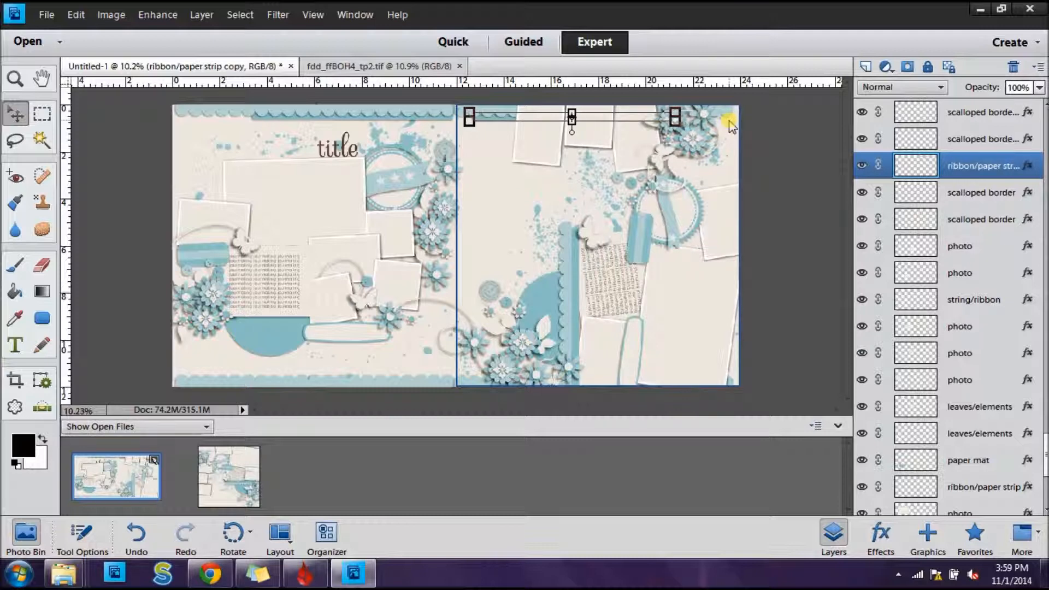
key("shift+Left")
key("shift+Left")
key("shift+Left")
key("shift+Left")
key("shift+Left")
key("shift+Left")
key("shift+Left")
key("shift+Left")
key("shift+Left")
key("shift+Left")
left_click(793, 181)
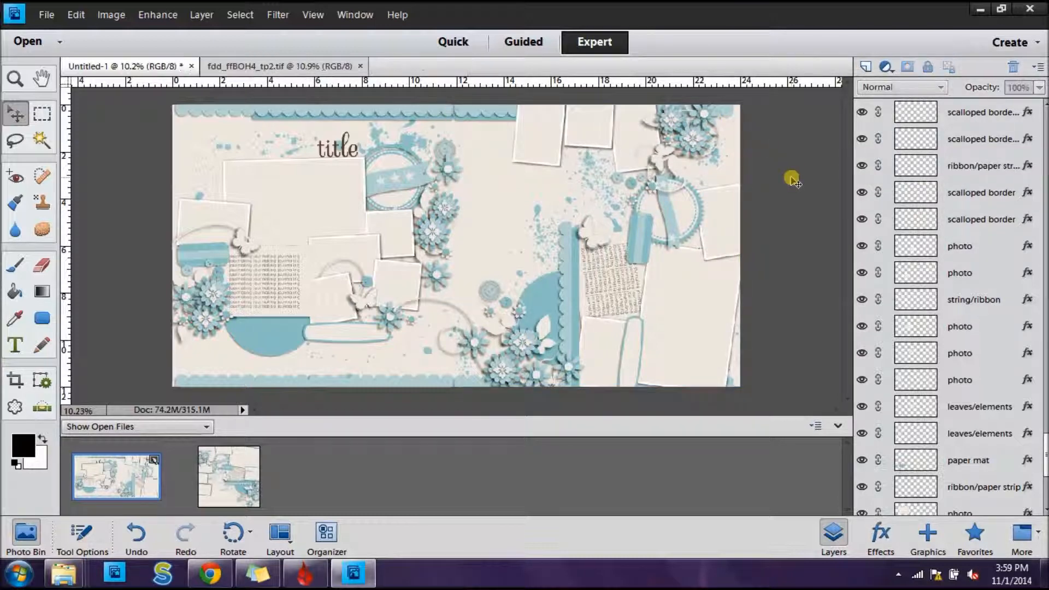
- Align the duplicated paper strip vertically with the left page's strip, checking both pieces at the page seam, and deselect
key("ctrl+equal")
key("ctrl+equal")
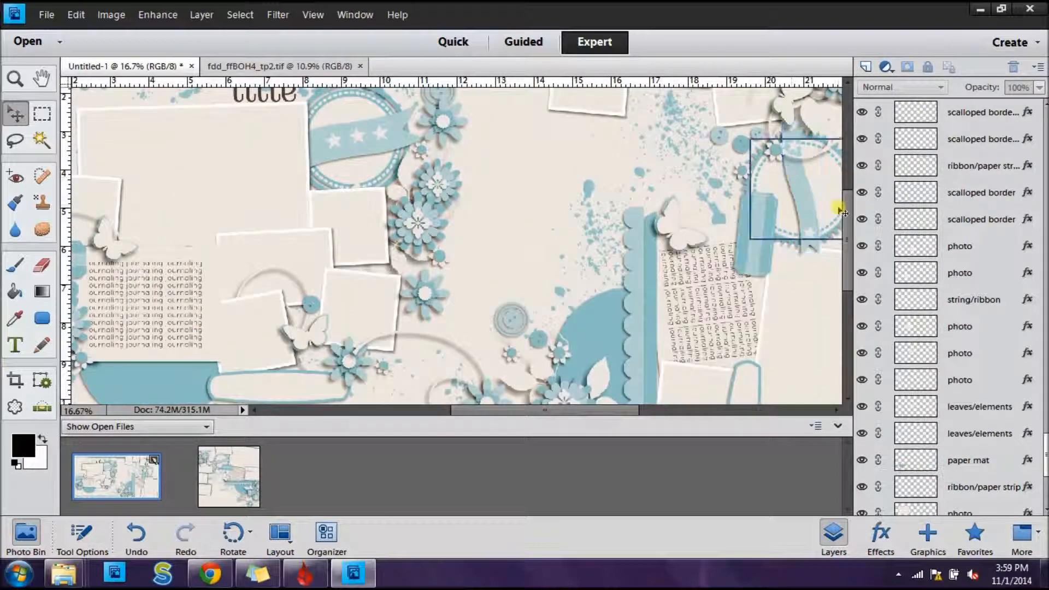
left_click_drag(848, 204, 847, 152)
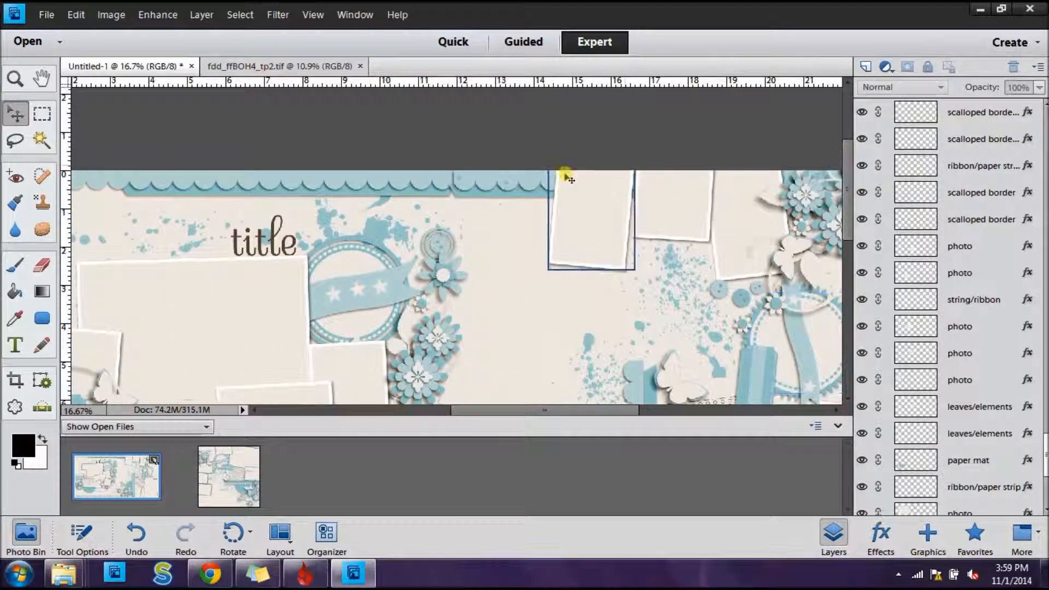
left_click(471, 194)
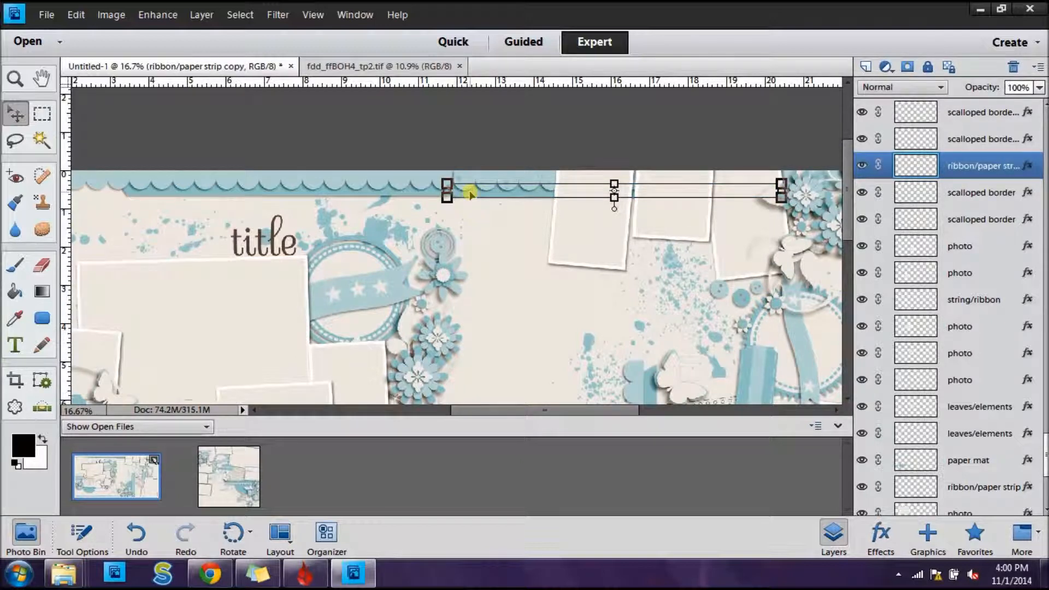
left_click(432, 197)
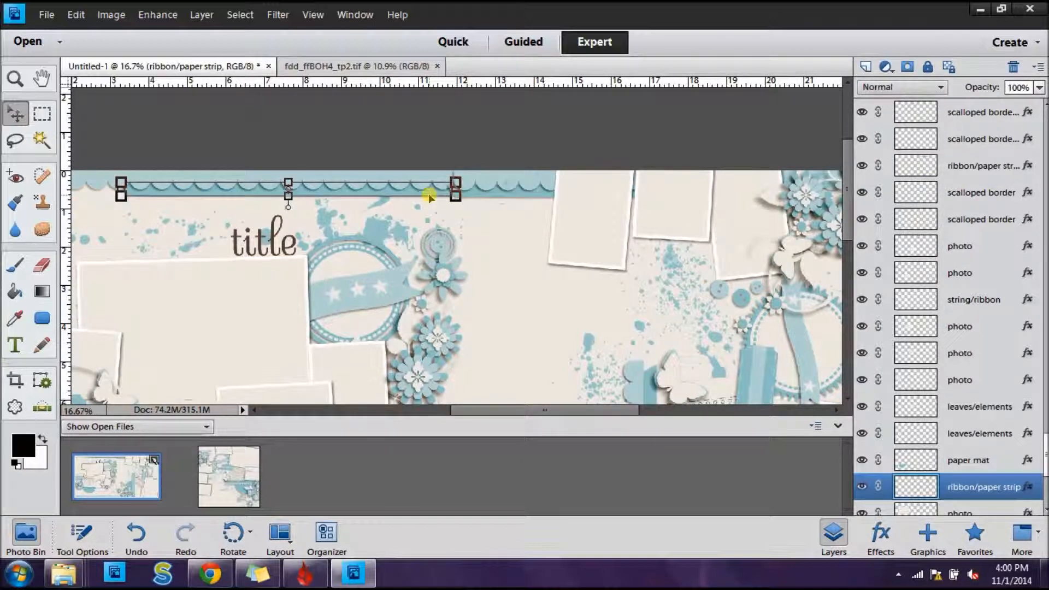
left_click(474, 195)
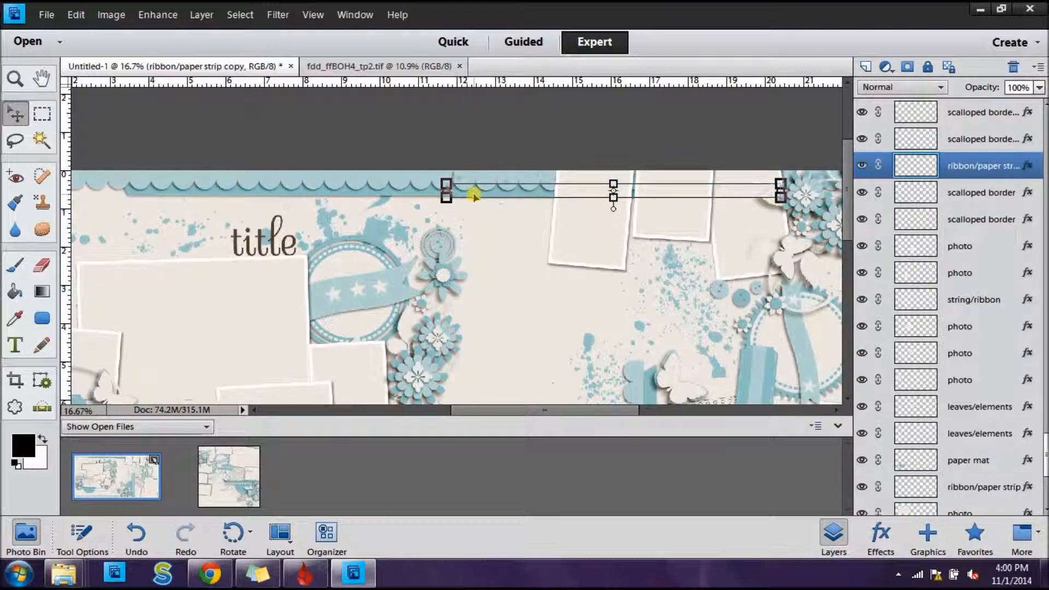
left_click(465, 134)
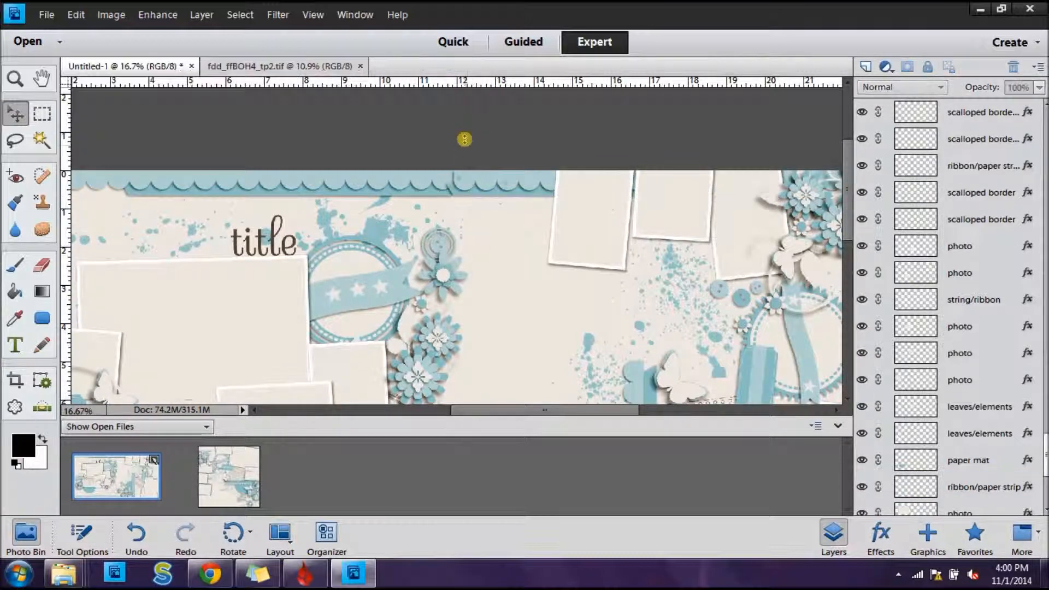
left_click(459, 192)
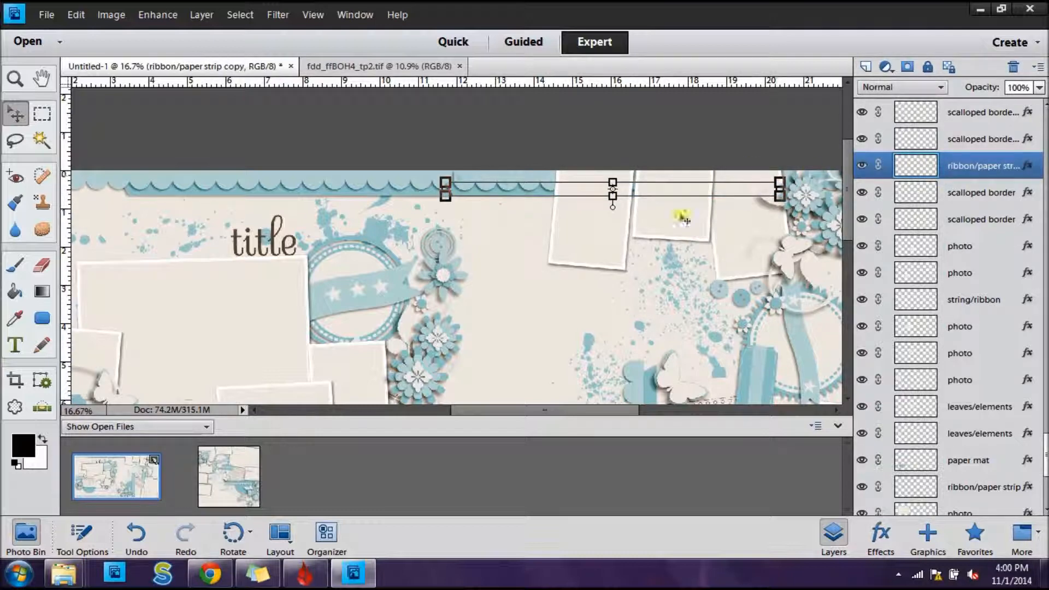
left_click(379, 194)
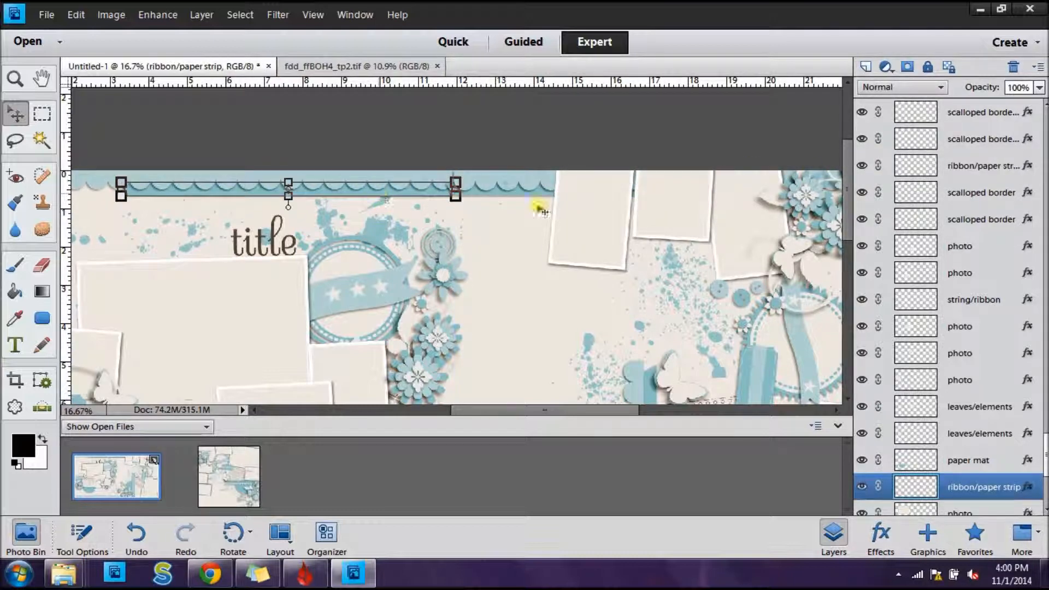
left_click(499, 176)
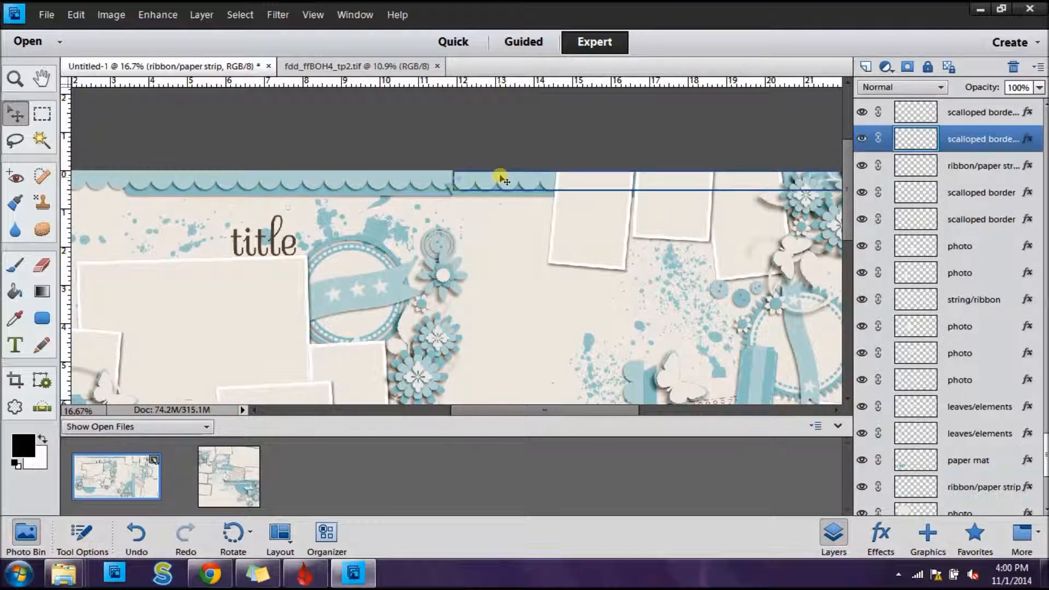
left_click(566, 129)
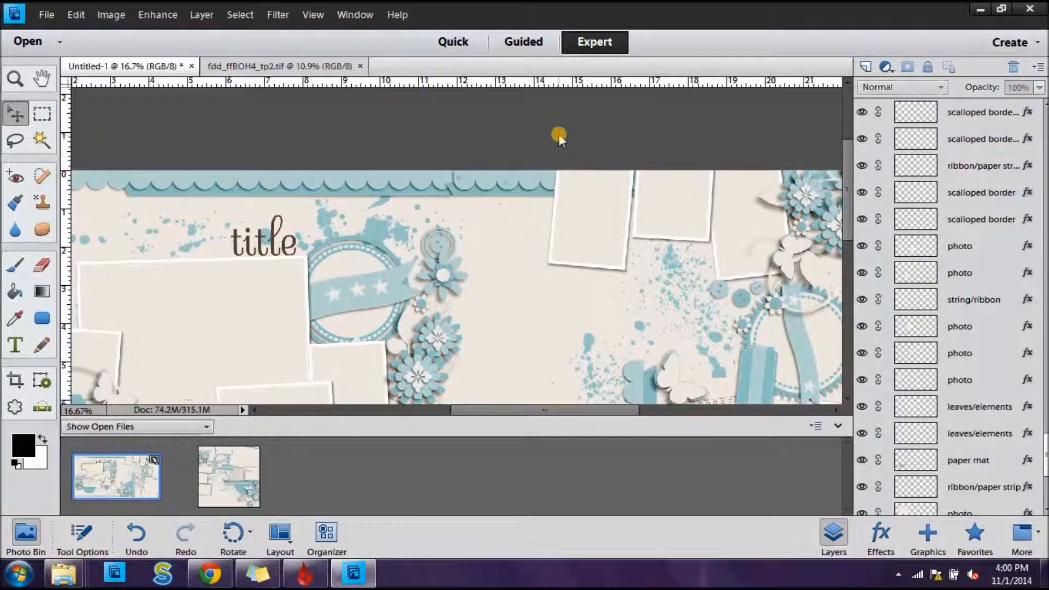
- Move the ribbon/paper strip copy directly below the original ribbon/paper strip in the layer stack and deselect it
left_click(459, 196)
left_click_drag(902, 166, 957, 486)
left_click(579, 141)
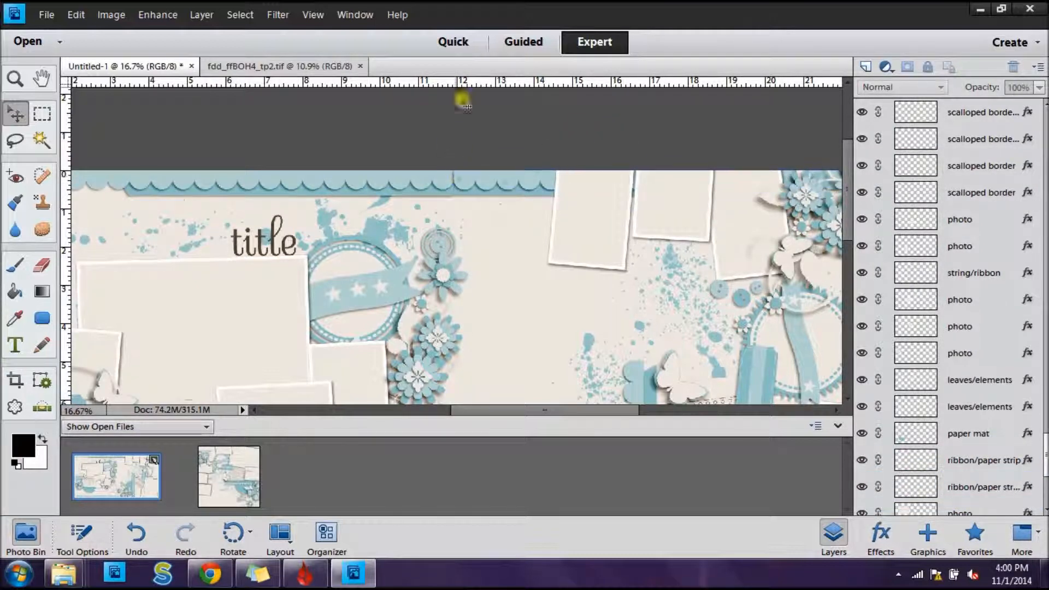
left_click(472, 188)
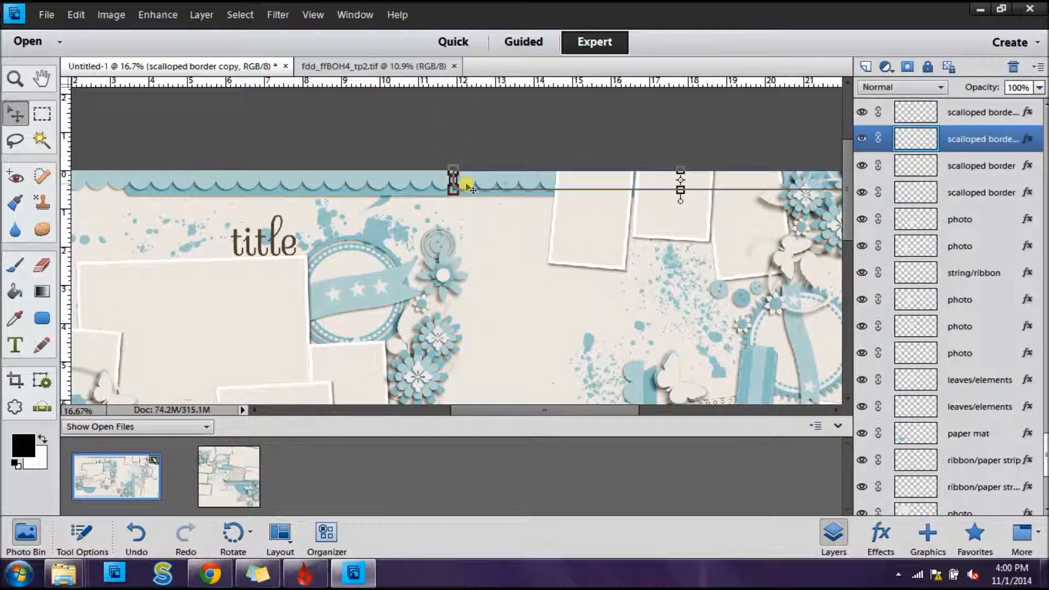
right_click(1030, 143)
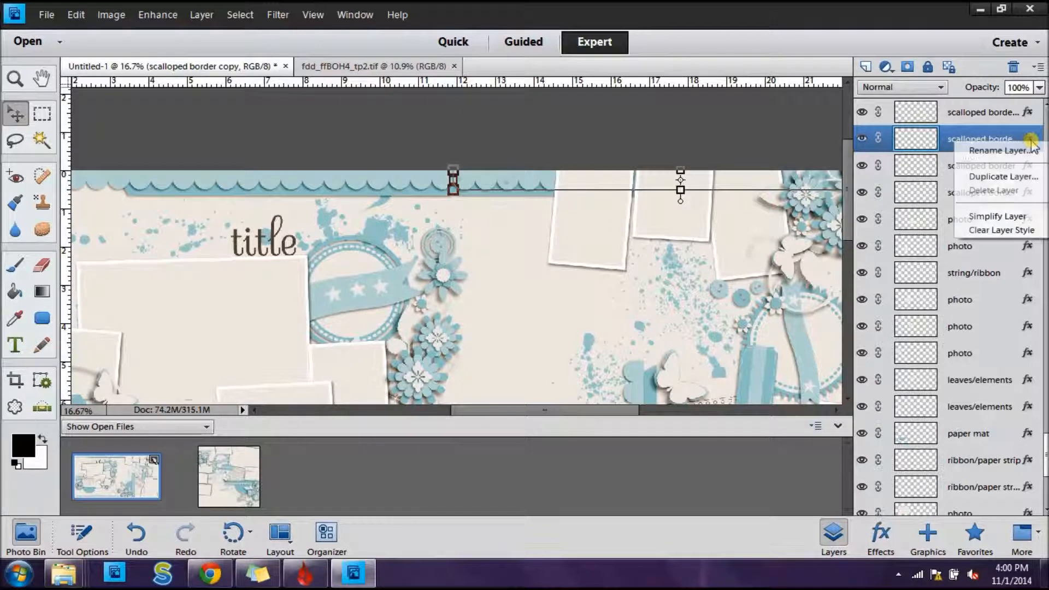
left_click(750, 146)
left_click(411, 138)
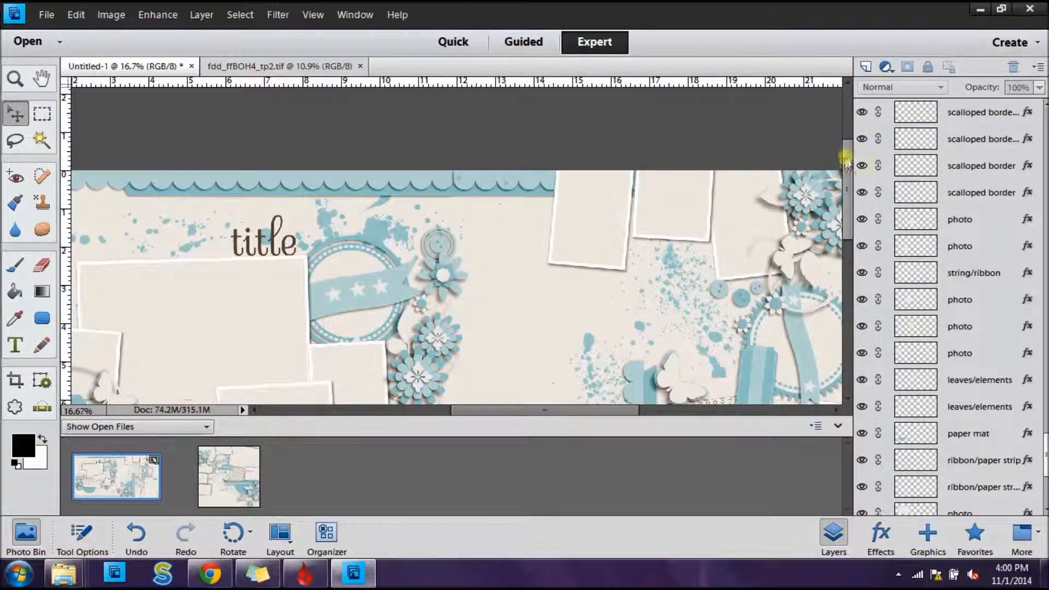
- Add a vertical guide at position 12 to mark the seam between the two pages
left_click_drag(848, 152, 879, 284)
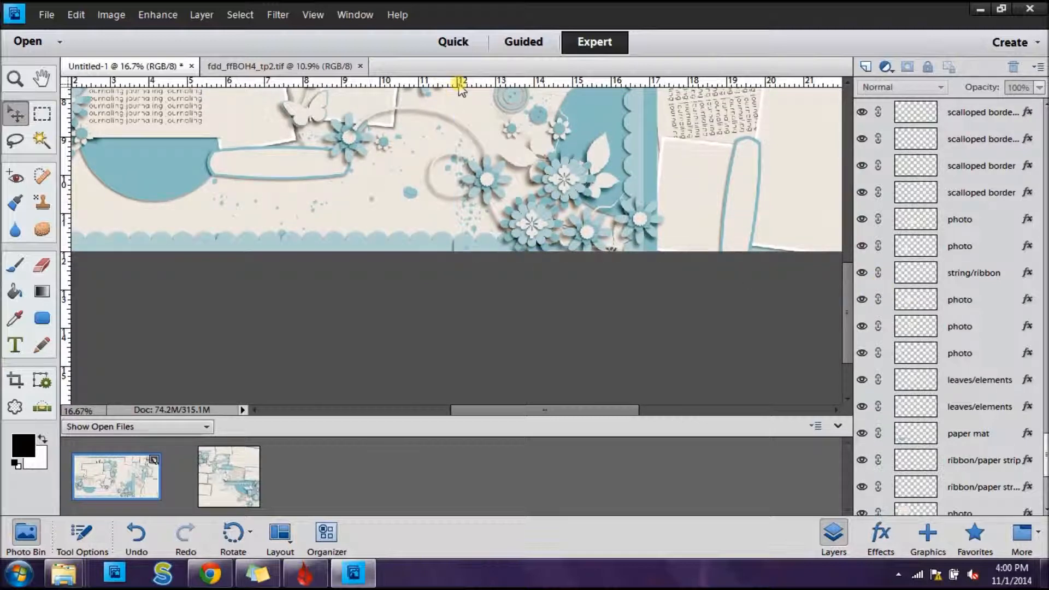
left_click(311, 15)
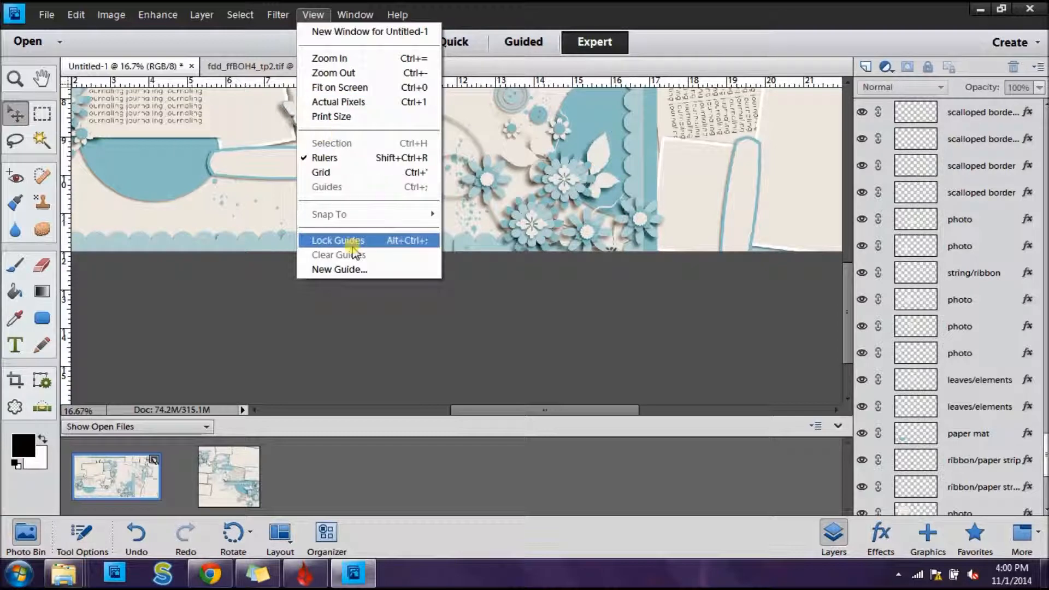
left_click(355, 271)
type("12")
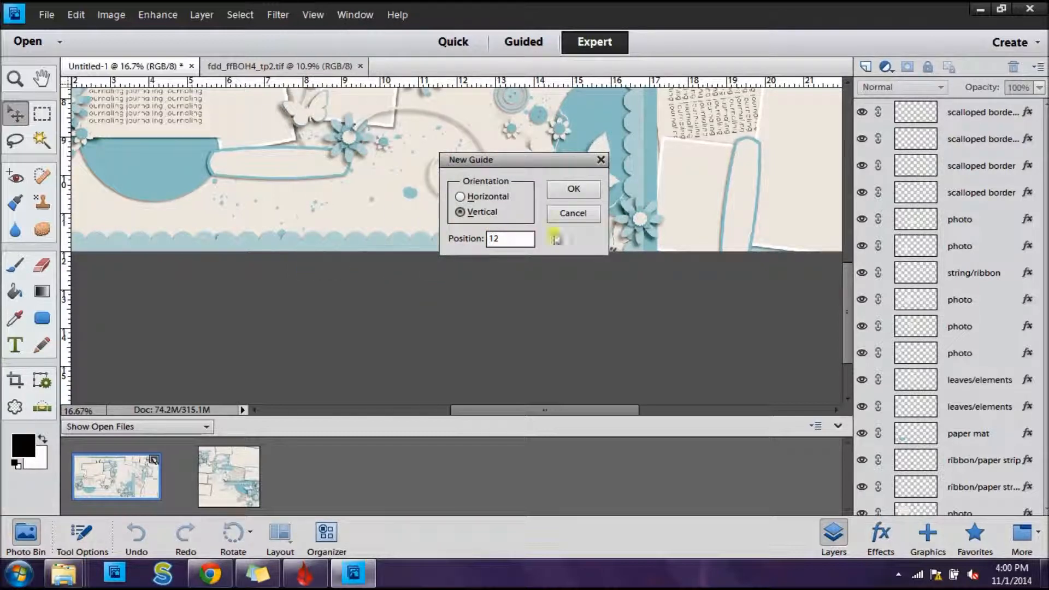
left_click(571, 191)
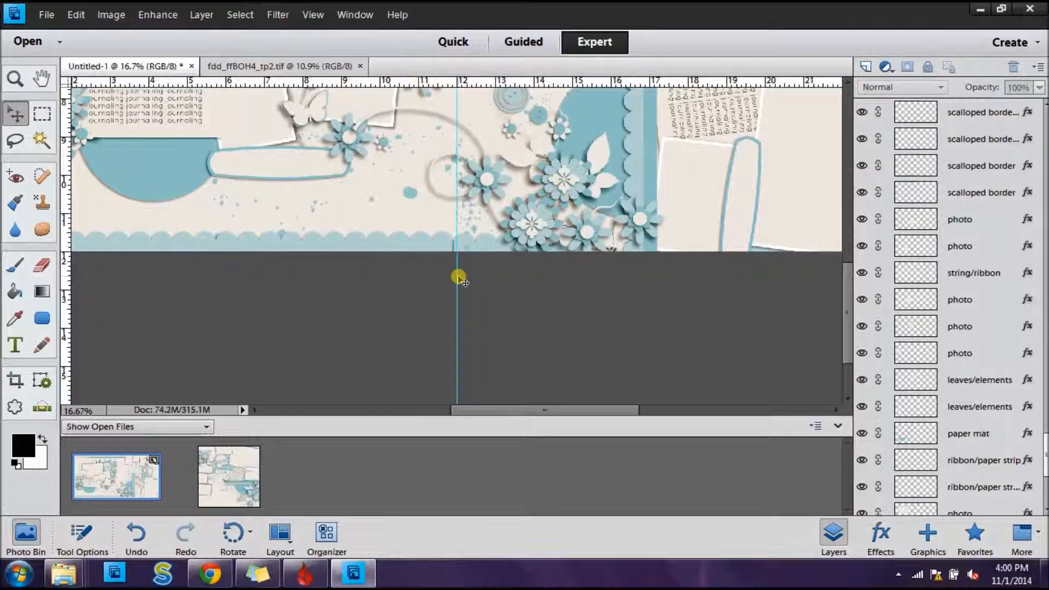
- Check how the scalloped border pieces along the layout's lower edge meet the seam guide at 12, leaving them deselected
left_click(467, 244)
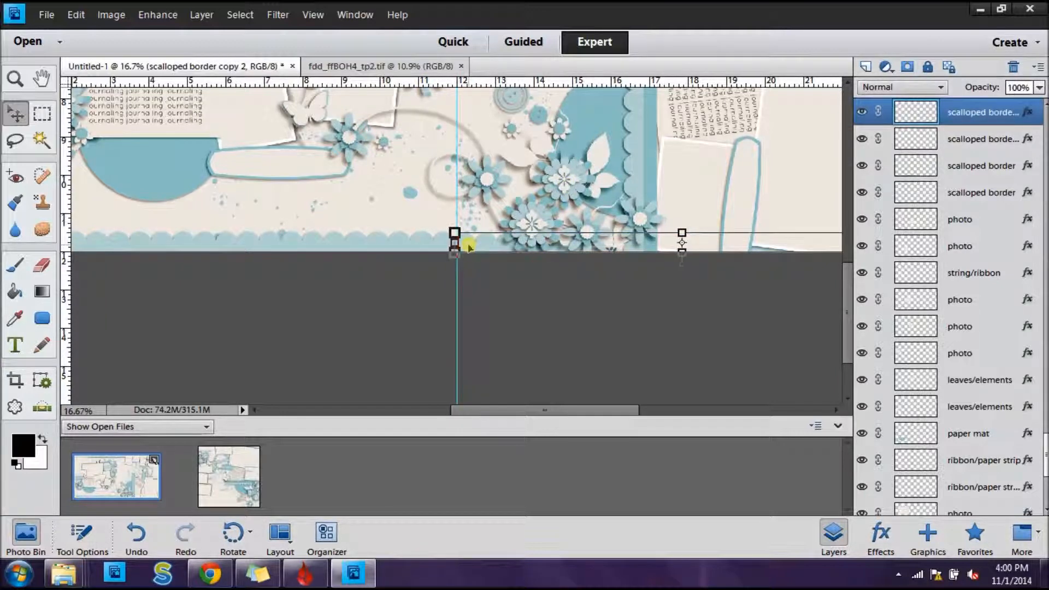
left_click(484, 300)
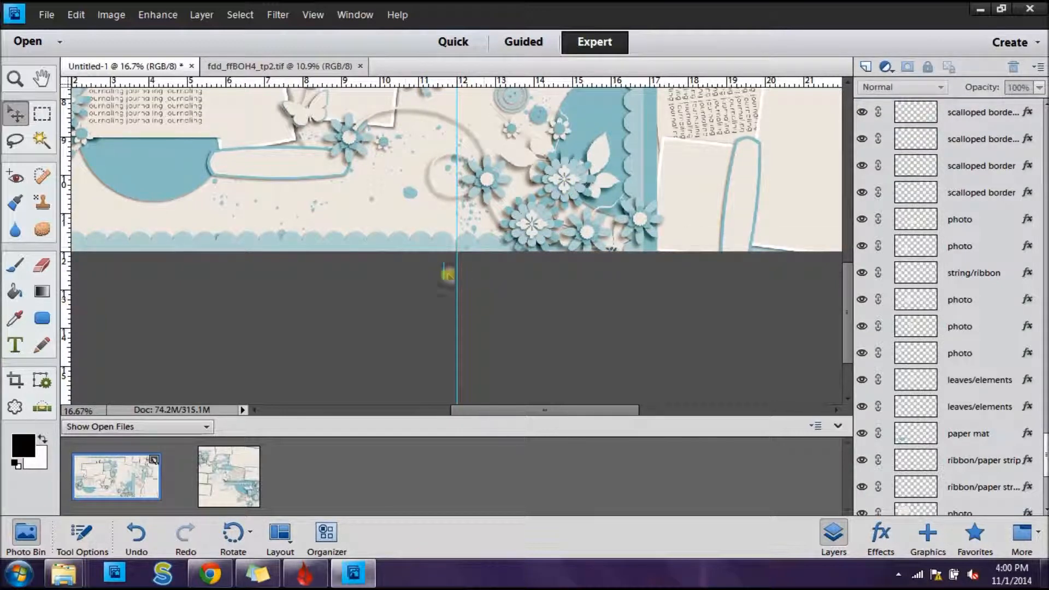
left_click(401, 239)
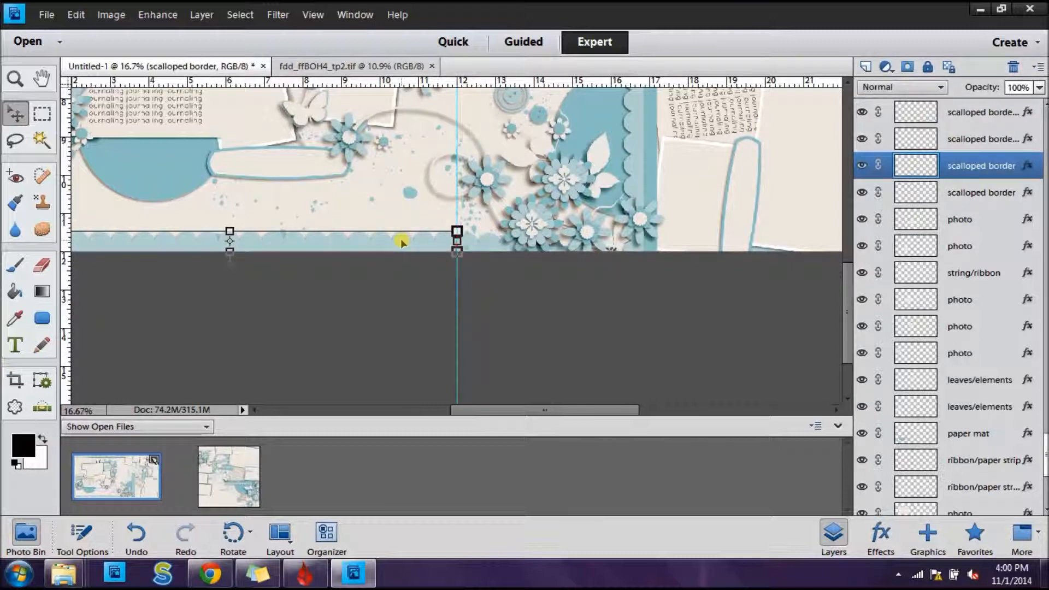
left_click(434, 272)
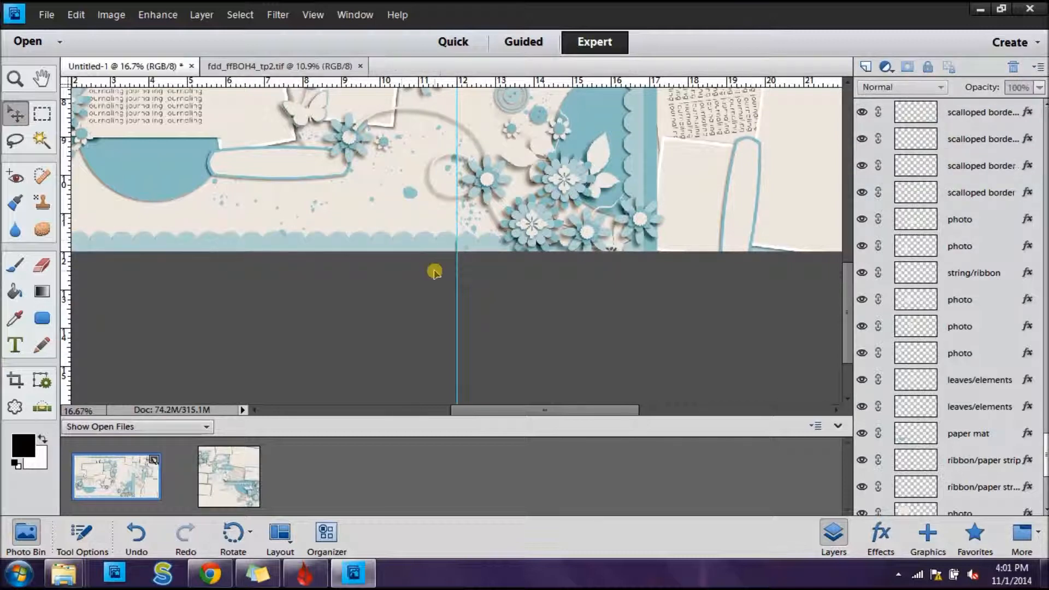
left_click(480, 245)
left_click(492, 334)
- Nudge the duplicated scalloped border along the layout's upper edge slightly right toward the seam guide at 12, and deselect it
left_click_drag(852, 285, 848, 146)
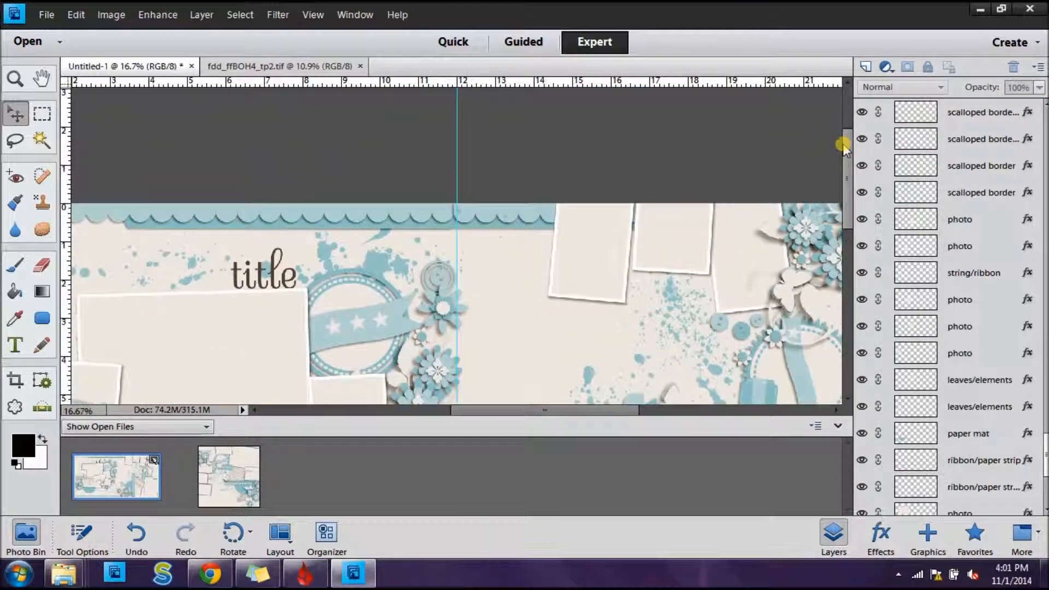
left_click(492, 211)
key("Right")
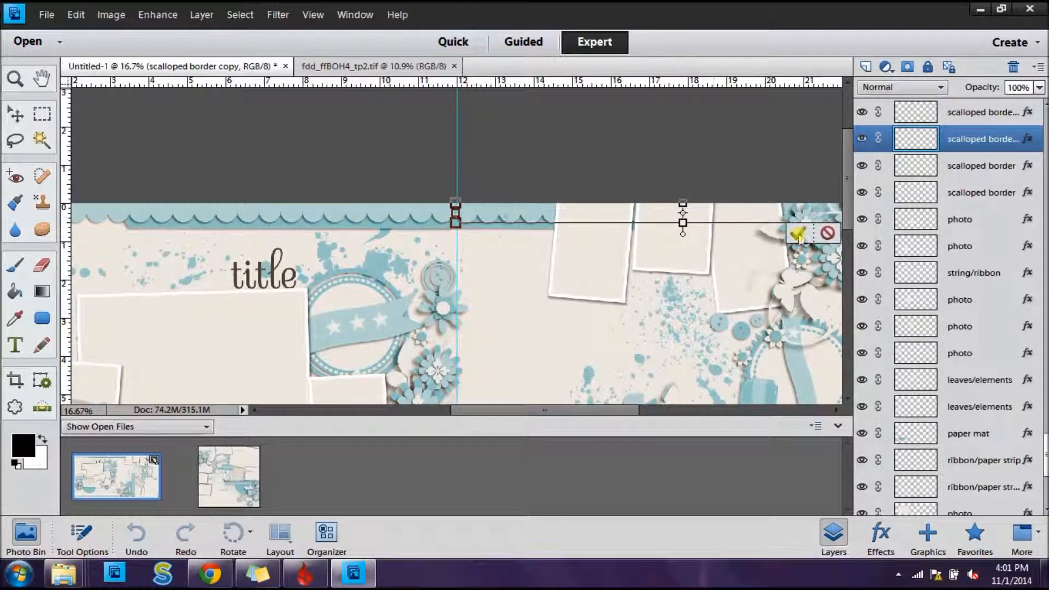
left_click(582, 142)
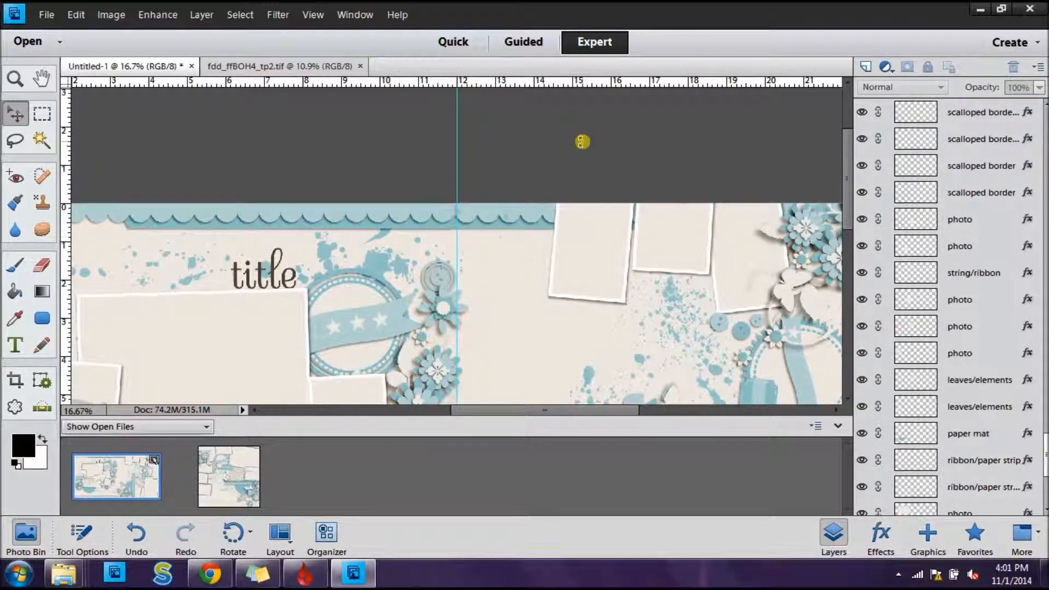
key("ctrl+0")
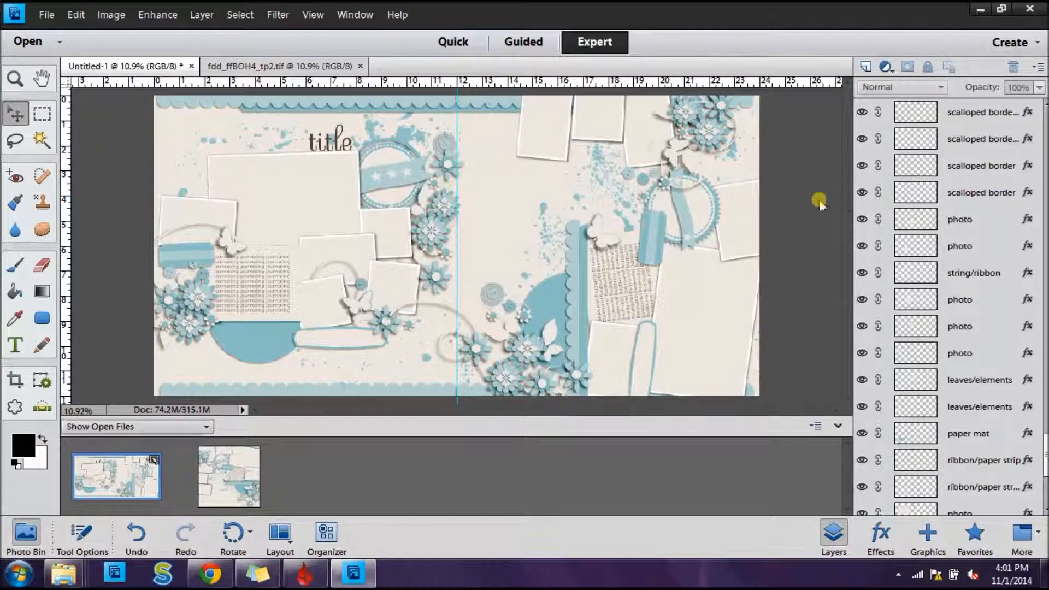
- Select the right page's journaling layer above its journal card and close the fdd_ffBOH4_tp2.tif template
left_click(628, 278)
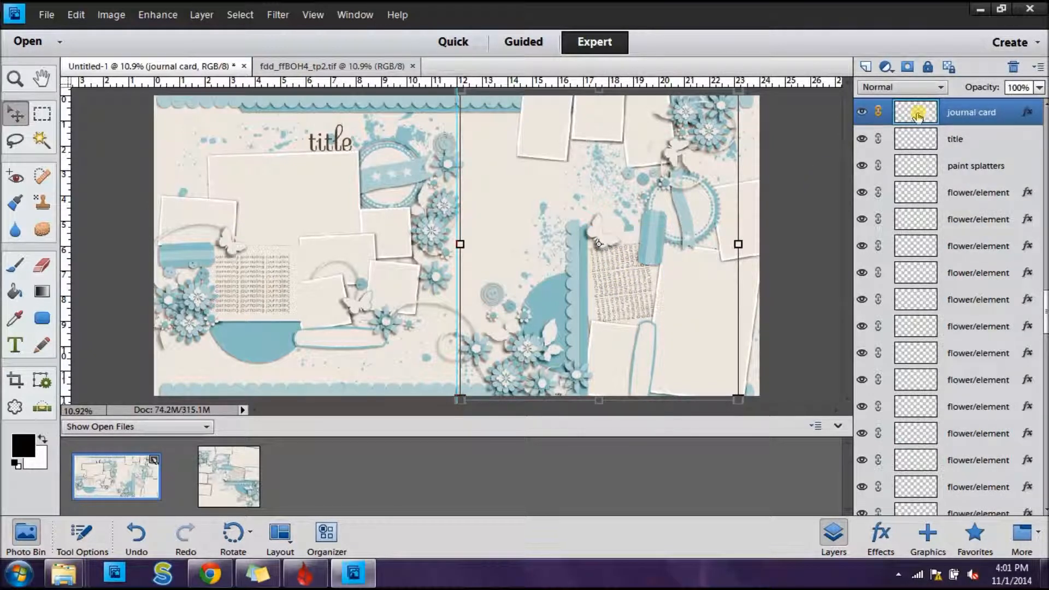
scroll(1045, 106, "up", 2)
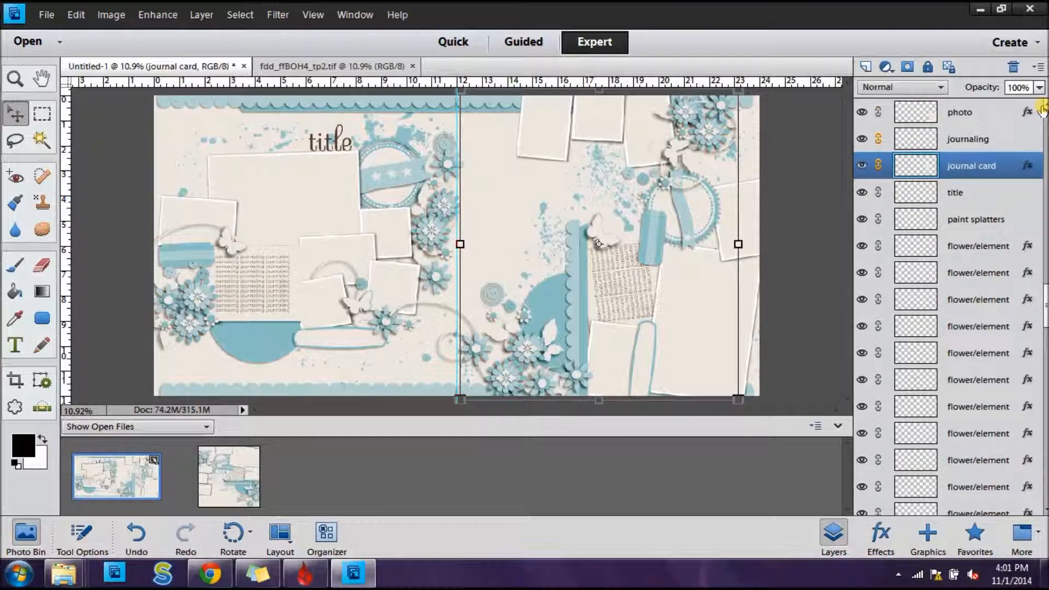
left_click(978, 144)
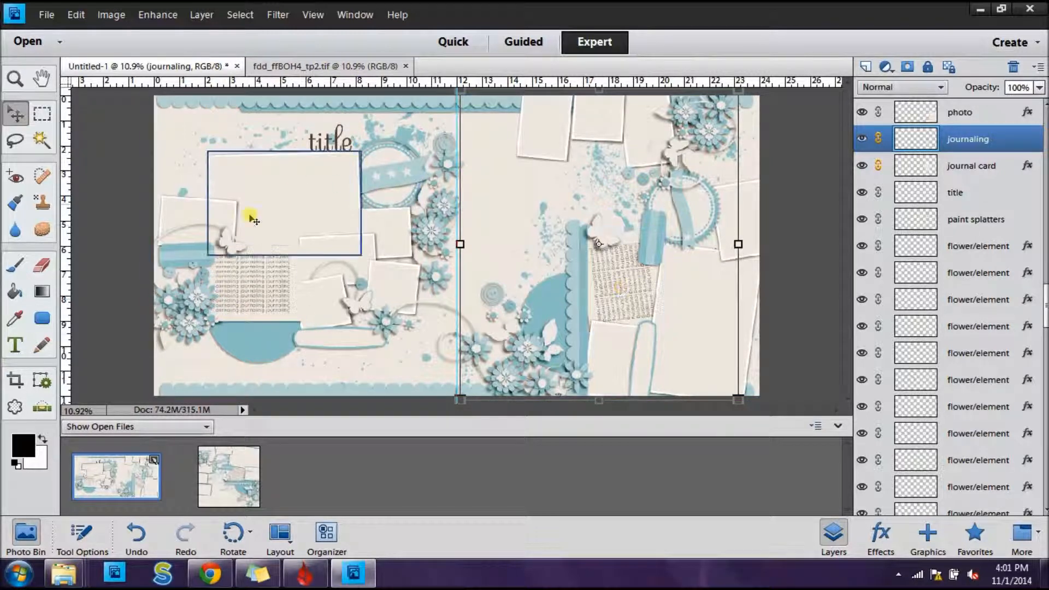
left_click(406, 66)
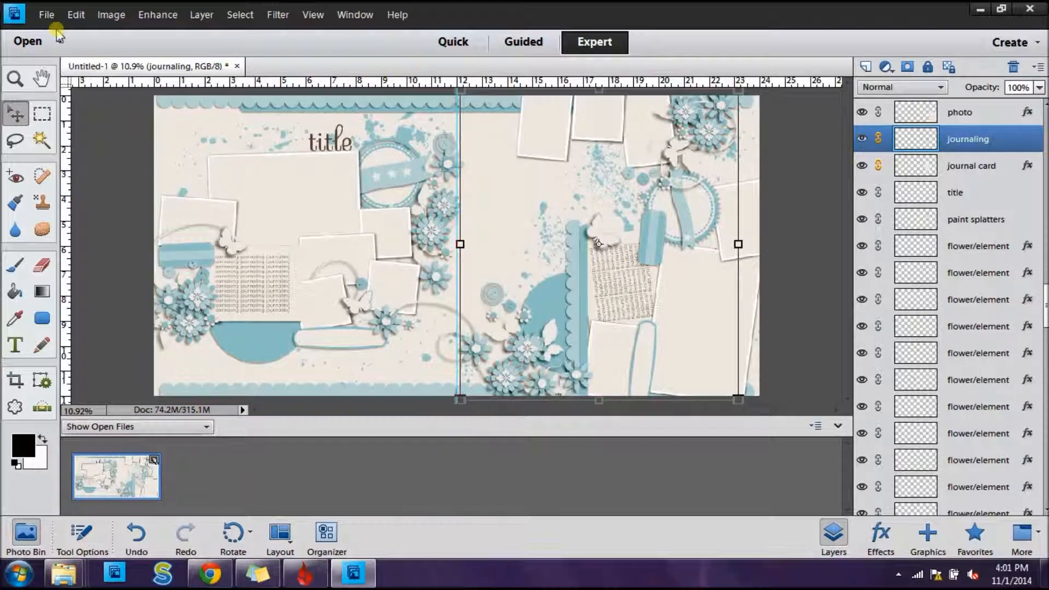
- Open the finished layout Houghton Trip.psd from the Desktop and compare it with the template spread in Untitled-1
left_click(46, 14)
left_click(46, 44)
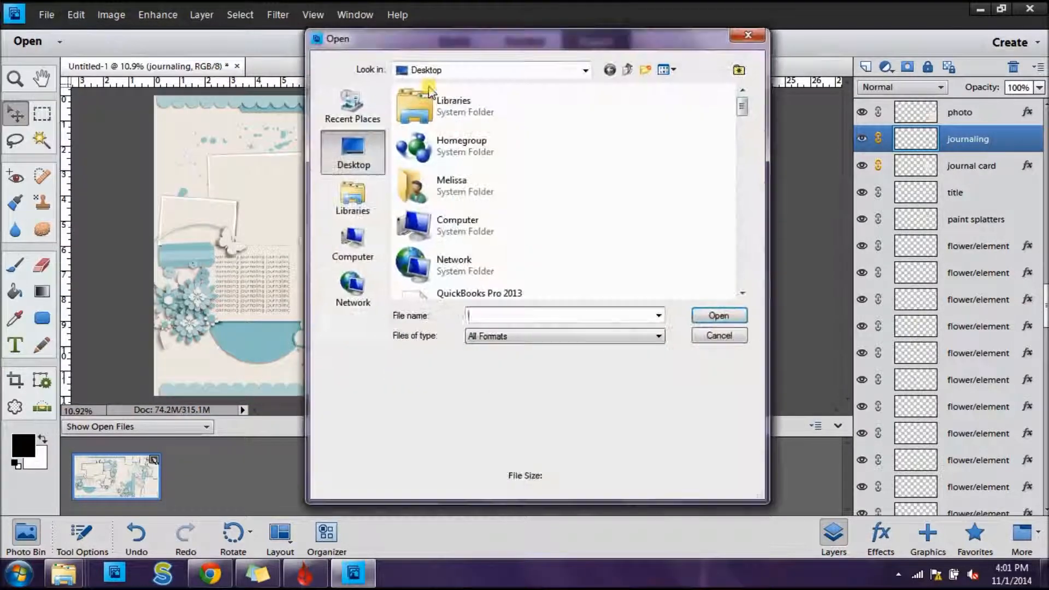
left_click_drag(742, 106, 756, 254)
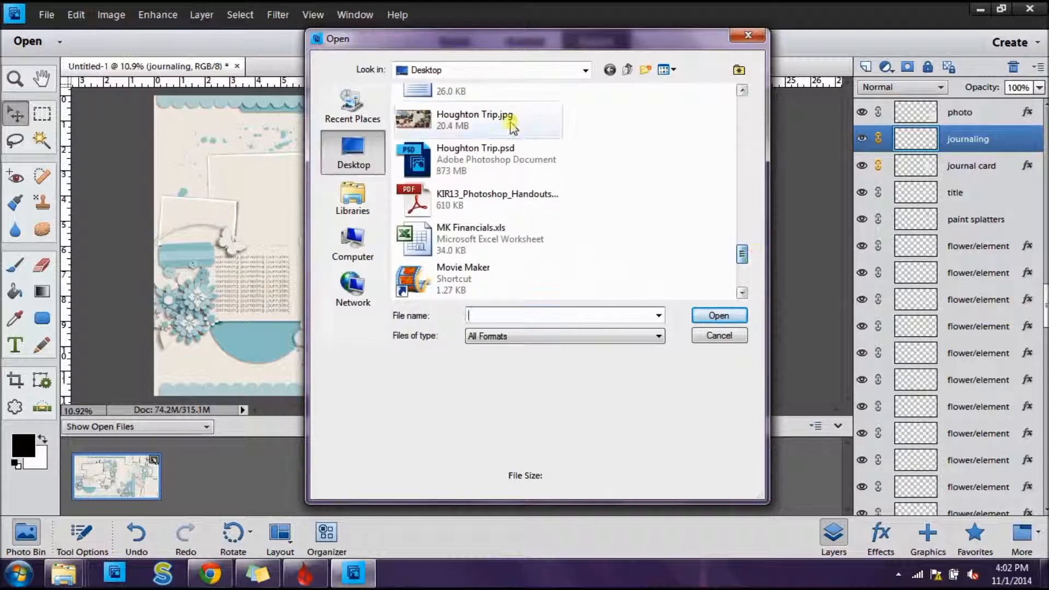
double_click(482, 163)
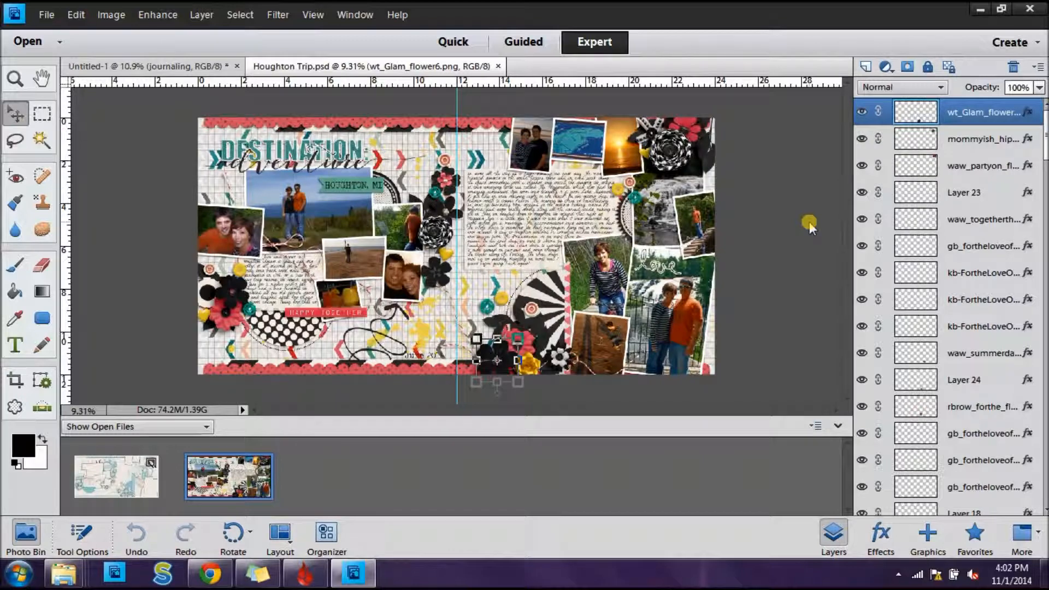
left_click(185, 68)
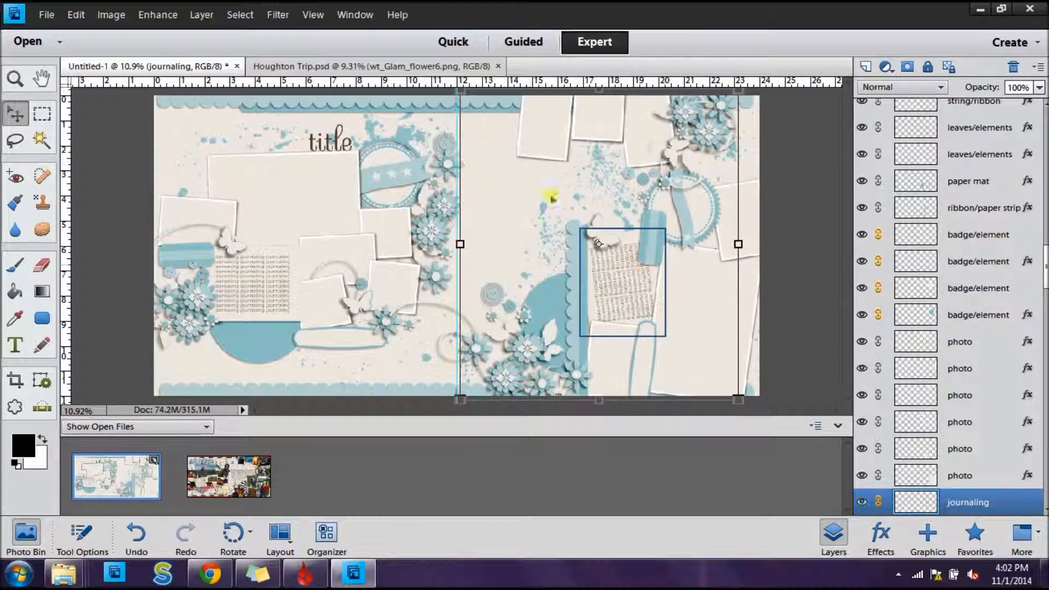
left_click(387, 68)
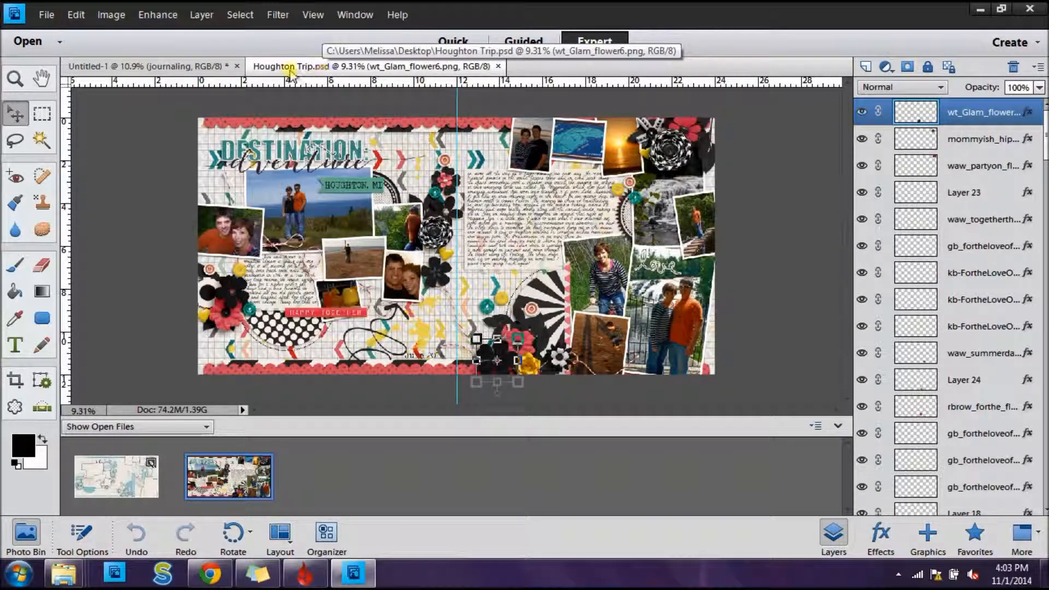
- Save Houghton Trip.psd as the JPEG copy Houghton Trip.jpg on the Desktop, replacing the existing file
left_click(46, 14)
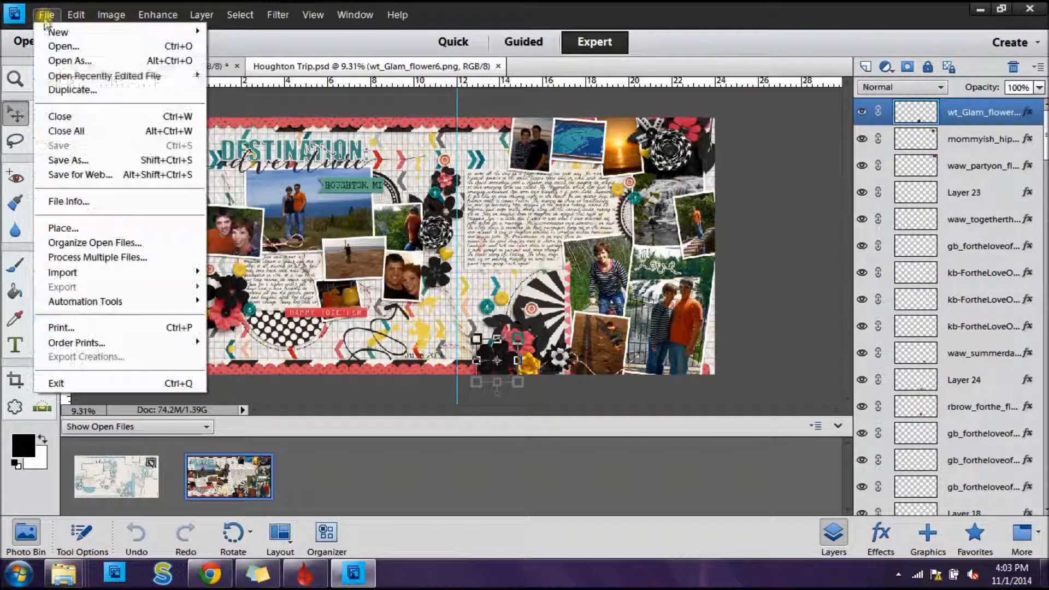
left_click(67, 160)
left_click(517, 330)
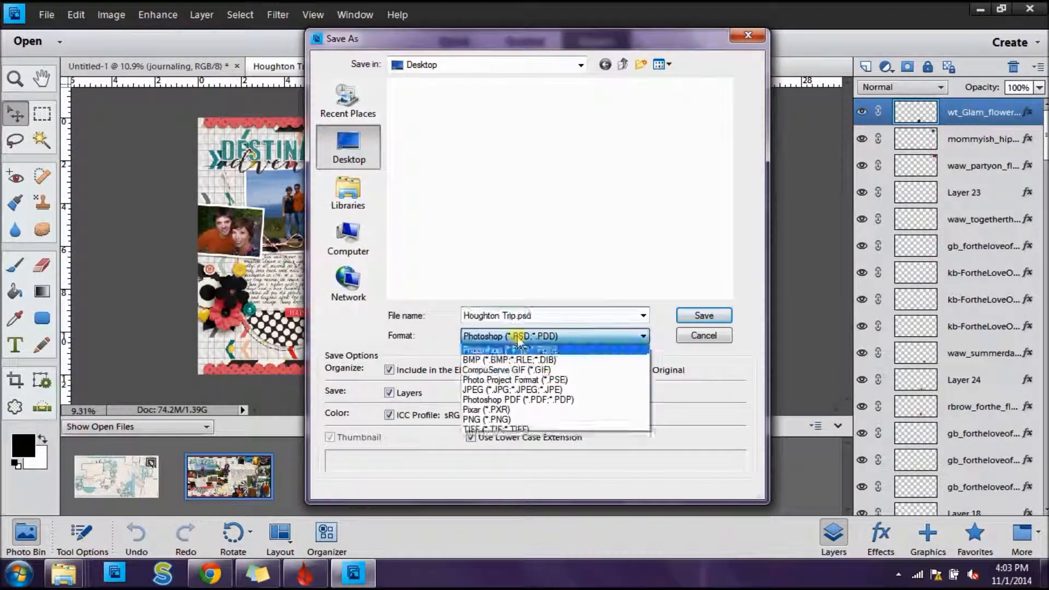
left_click(519, 392)
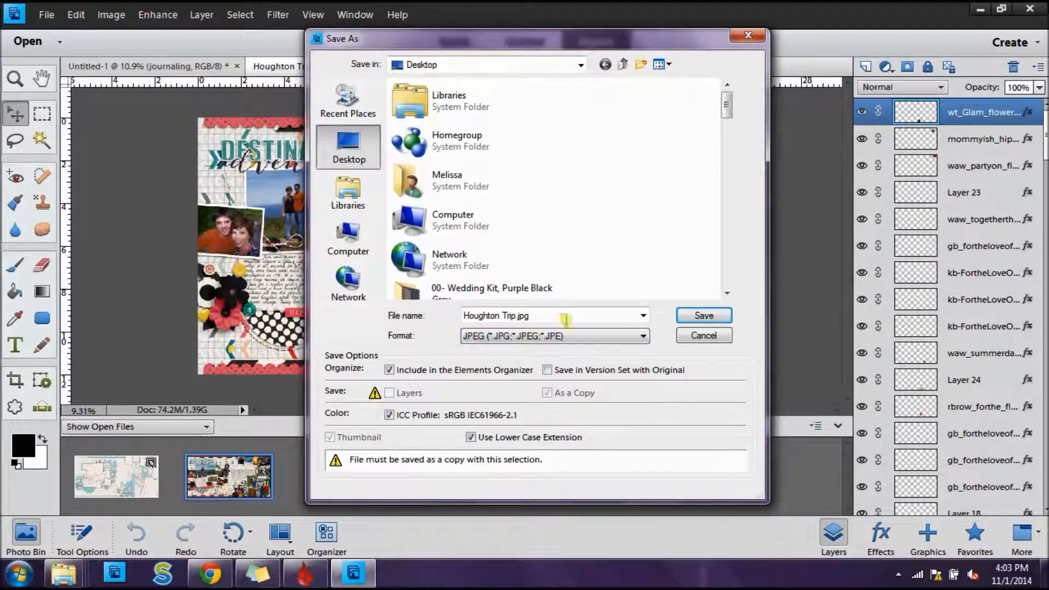
left_click(702, 317)
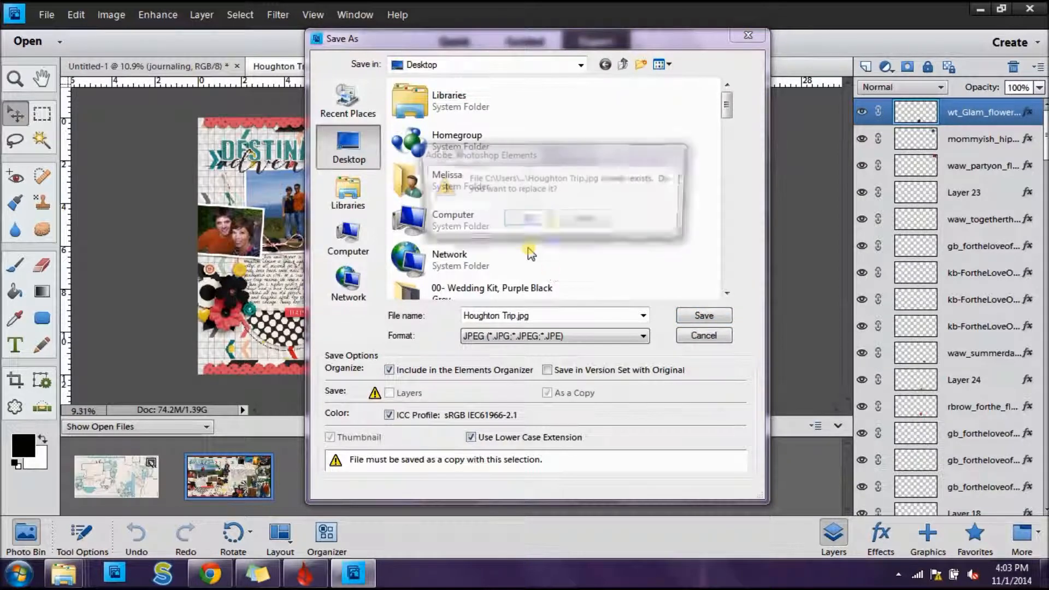
left_click(530, 222)
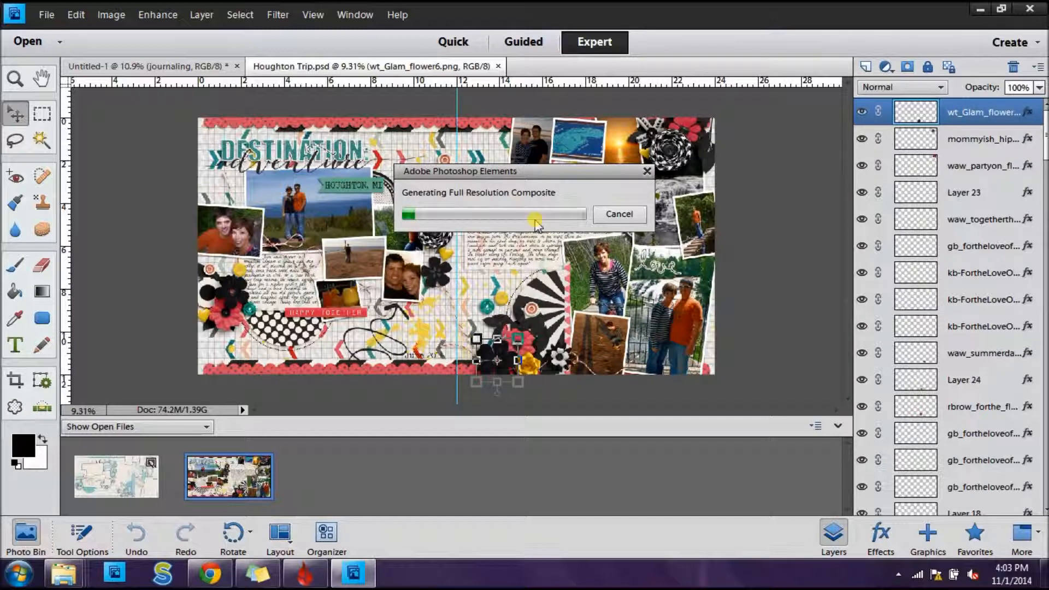
left_click(605, 219)
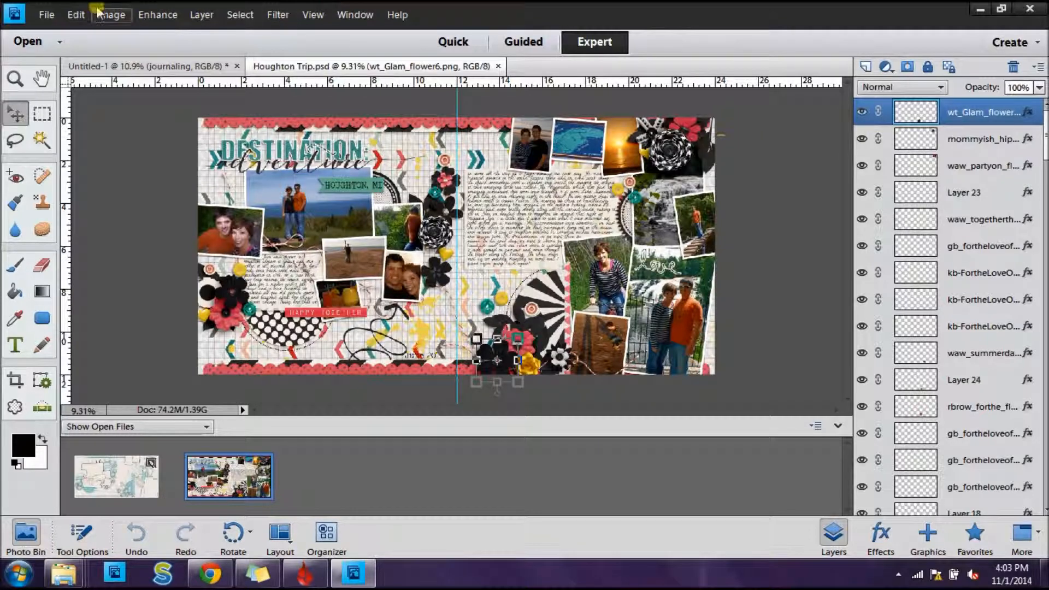
- Open Houghton Trip.jpg from the Desktop and close the layered Houghton Trip.psd
left_click(47, 16)
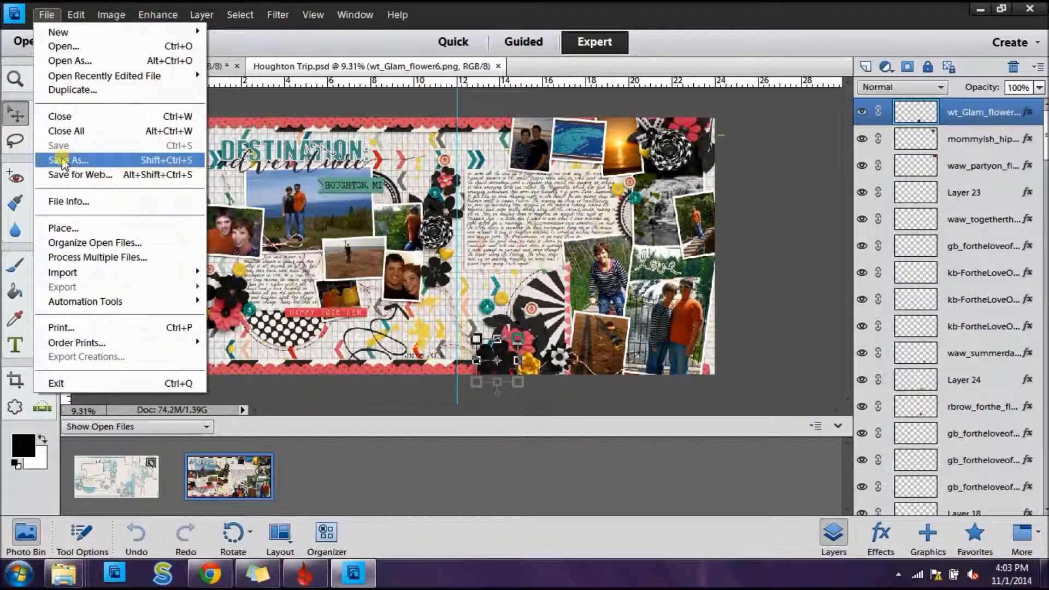
left_click(63, 49)
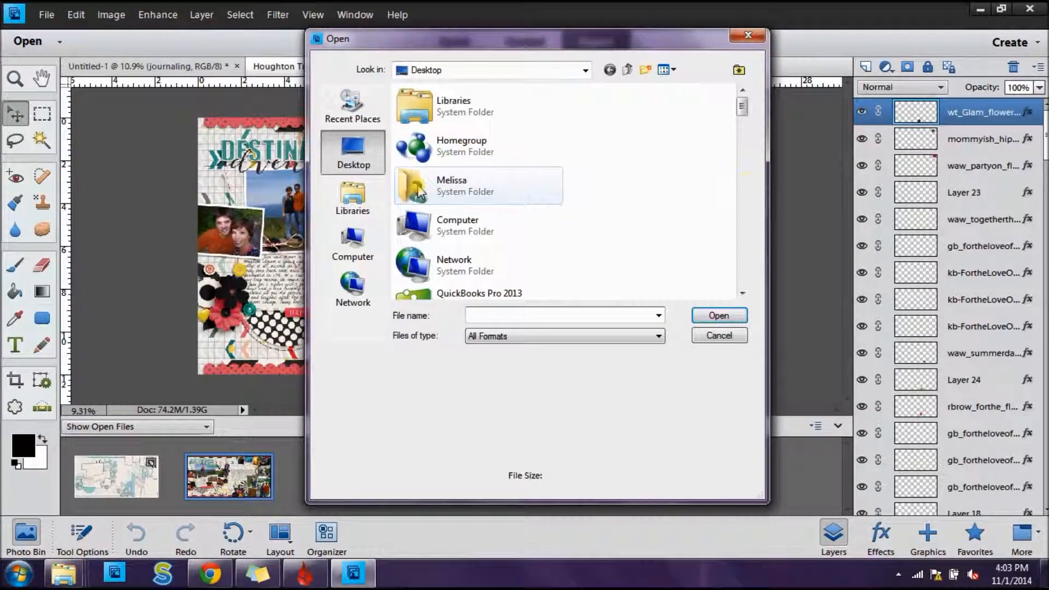
left_click_drag(744, 109, 766, 251)
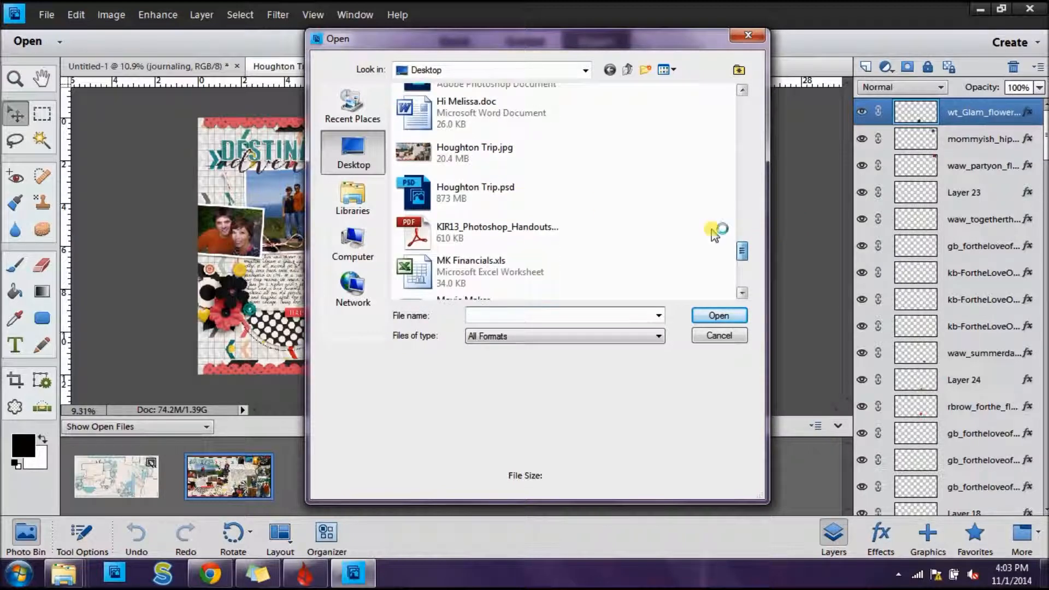
double_click(467, 156)
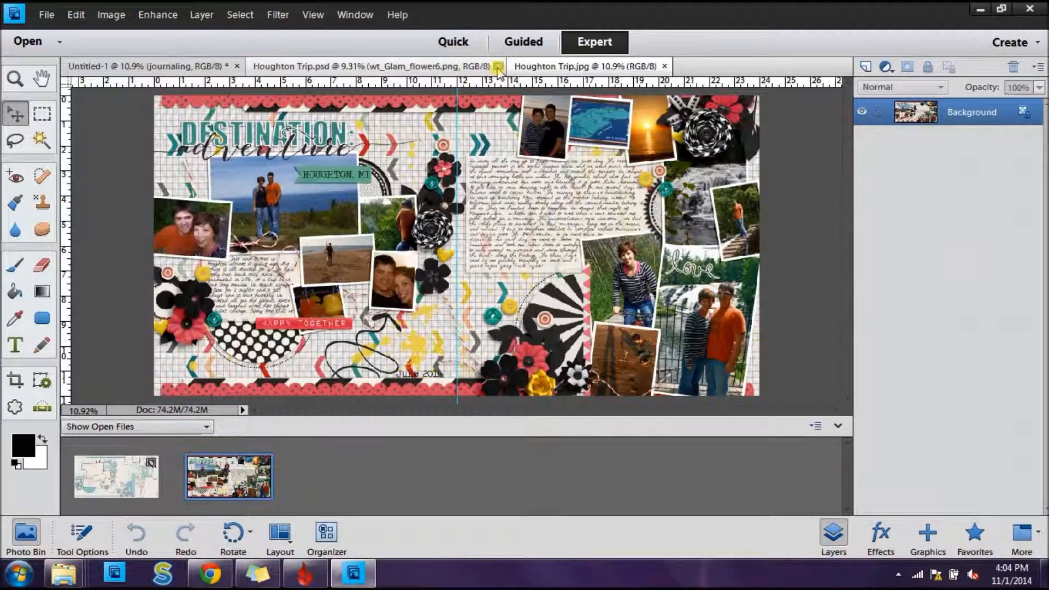
left_click(498, 67)
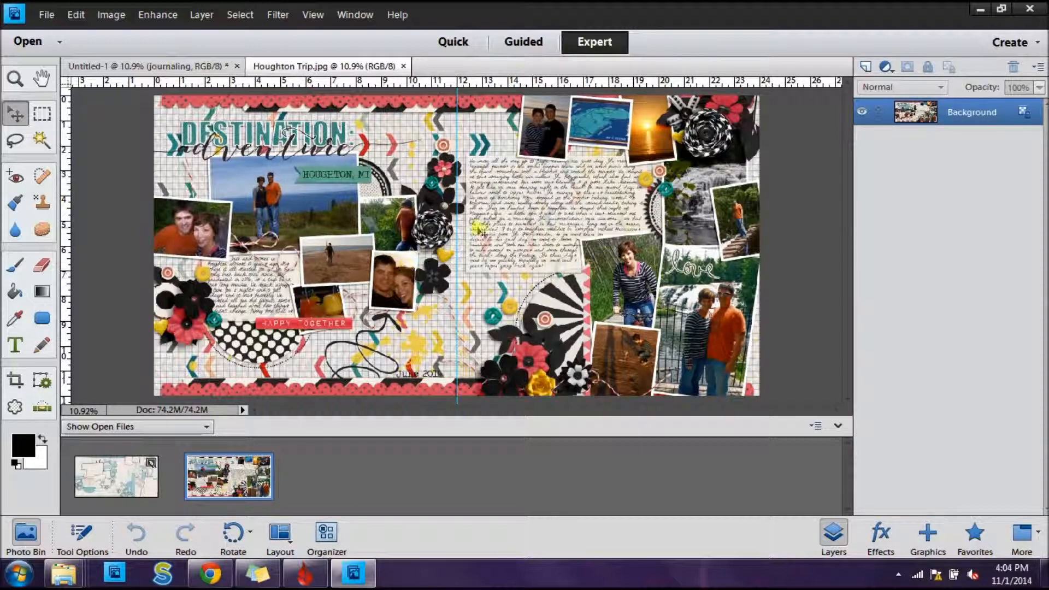
- Hide the guides on the Houghton Trip.jpg spread
left_click(312, 15)
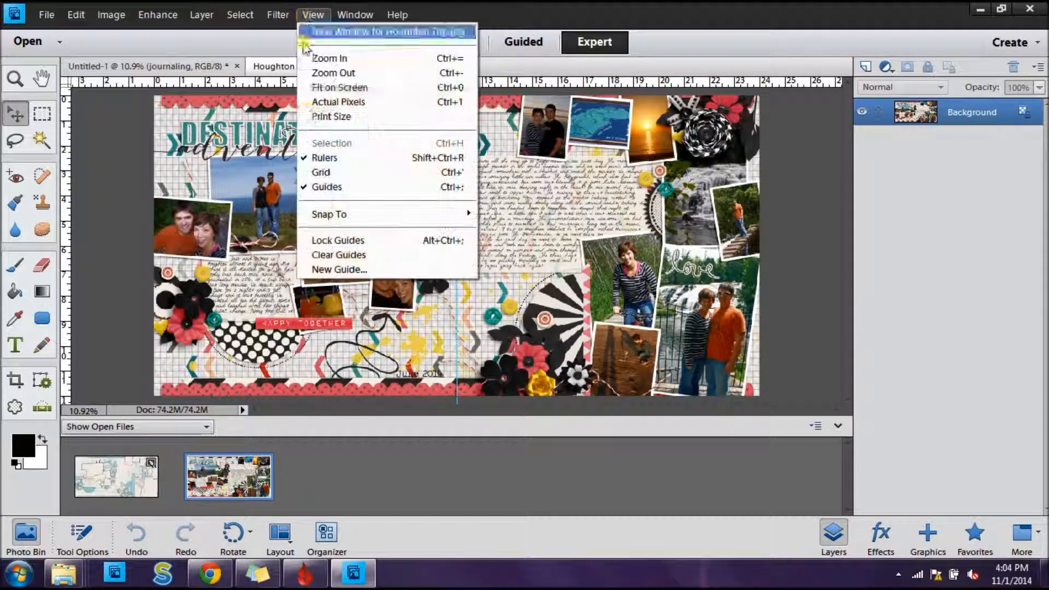
left_click(323, 187)
left_click(312, 15)
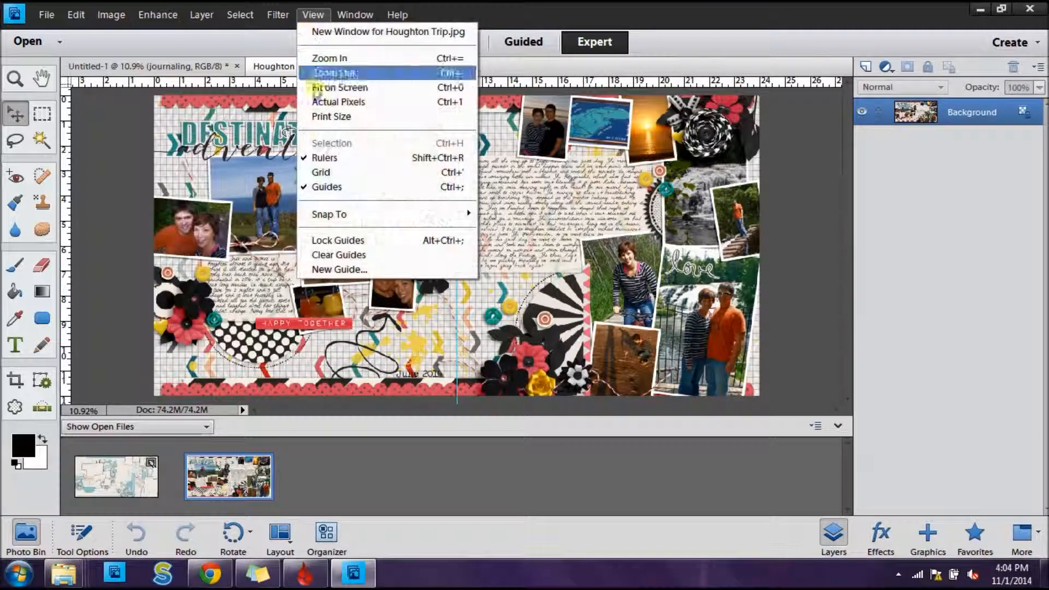
left_click(323, 187)
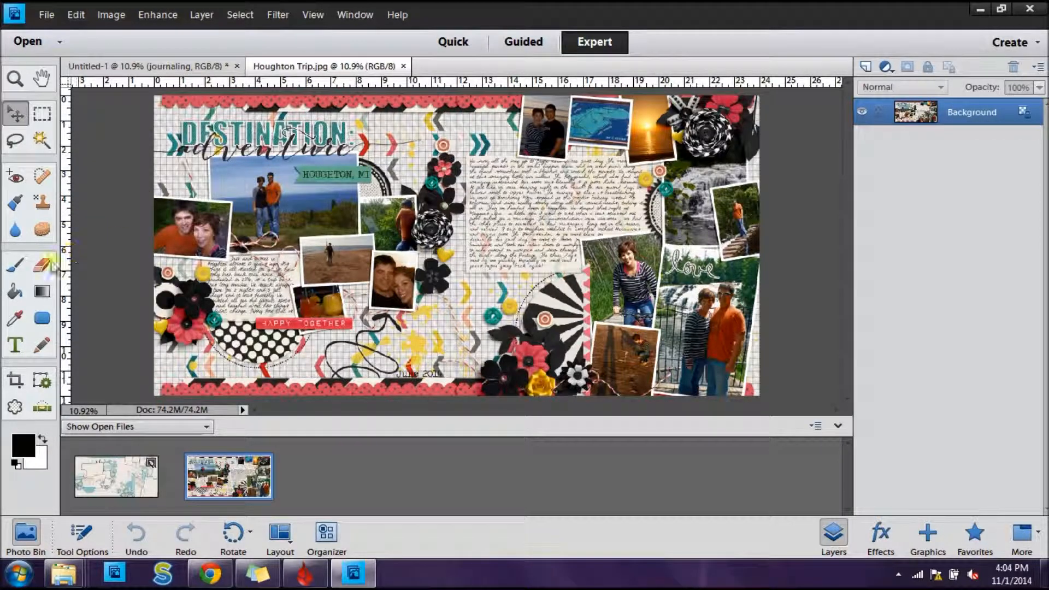
- Crop Houghton Trip.jpg to its left page, from the upper-left corner to the 12 inch seam, with No Restriction
left_click(17, 381)
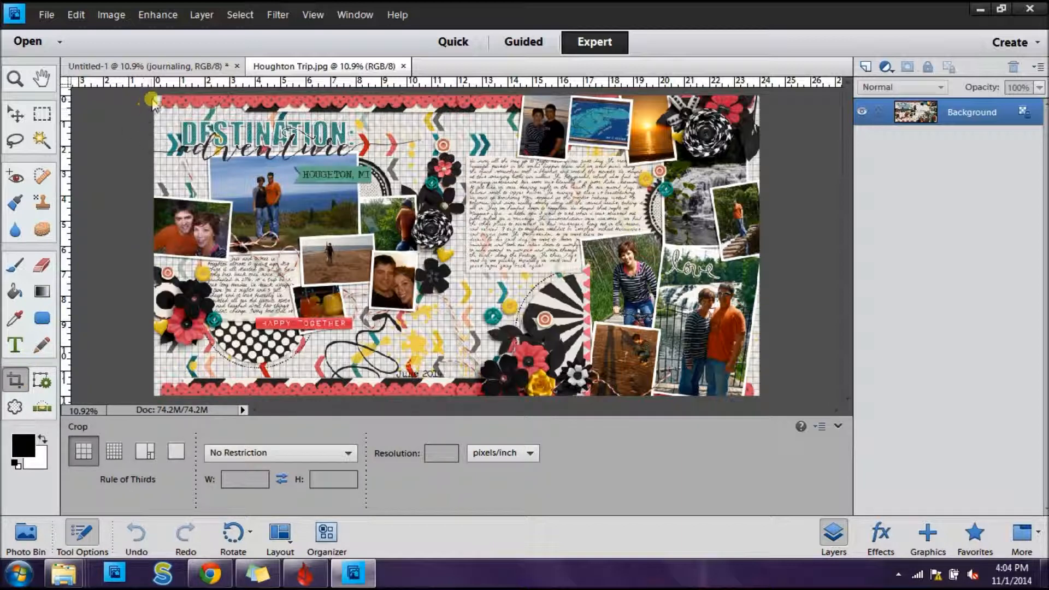
left_click_drag(235, 176, 457, 411)
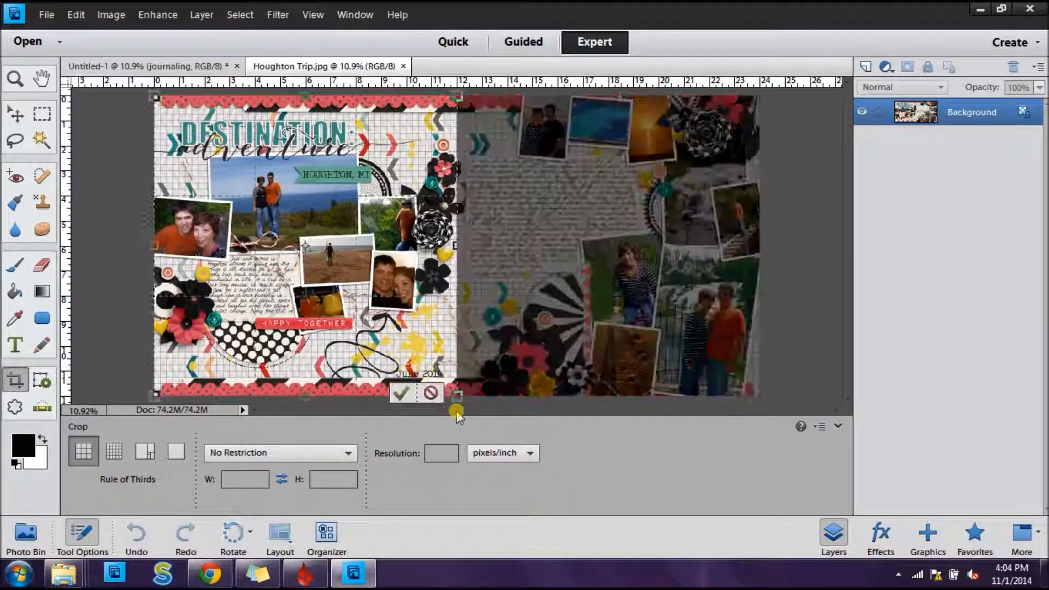
left_click(403, 394)
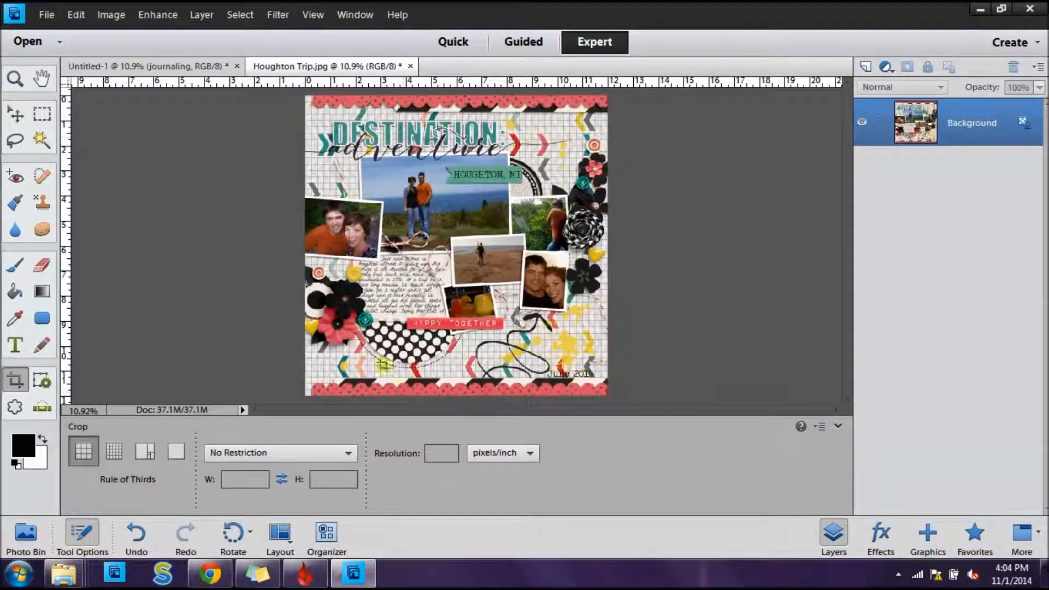
- Save the cropped left page on the Desktop as Houghton Trip Left.jpg in JPEG format at quality 12
left_click(47, 15)
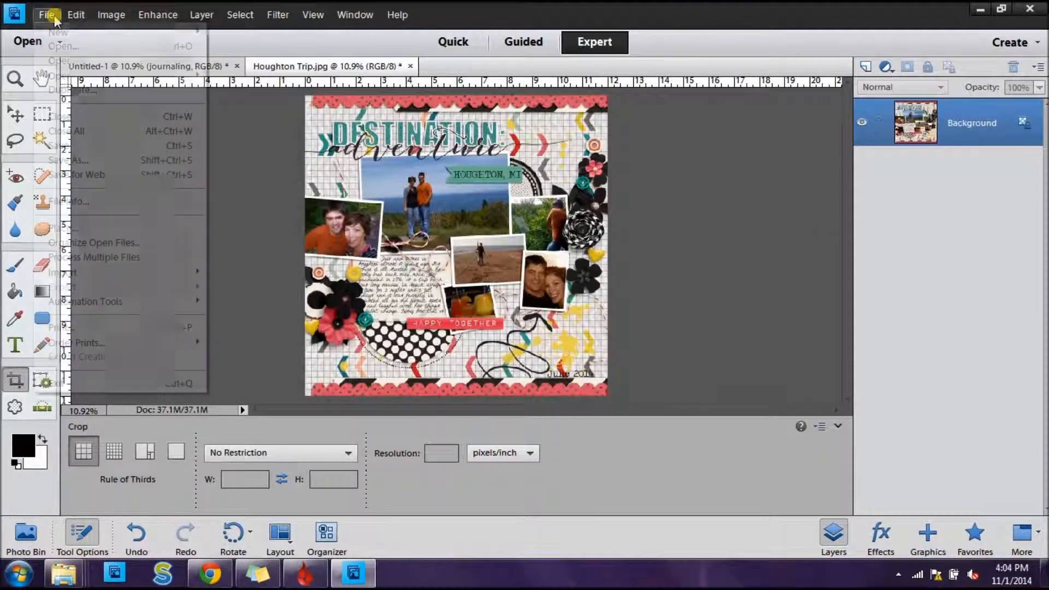
left_click(74, 162)
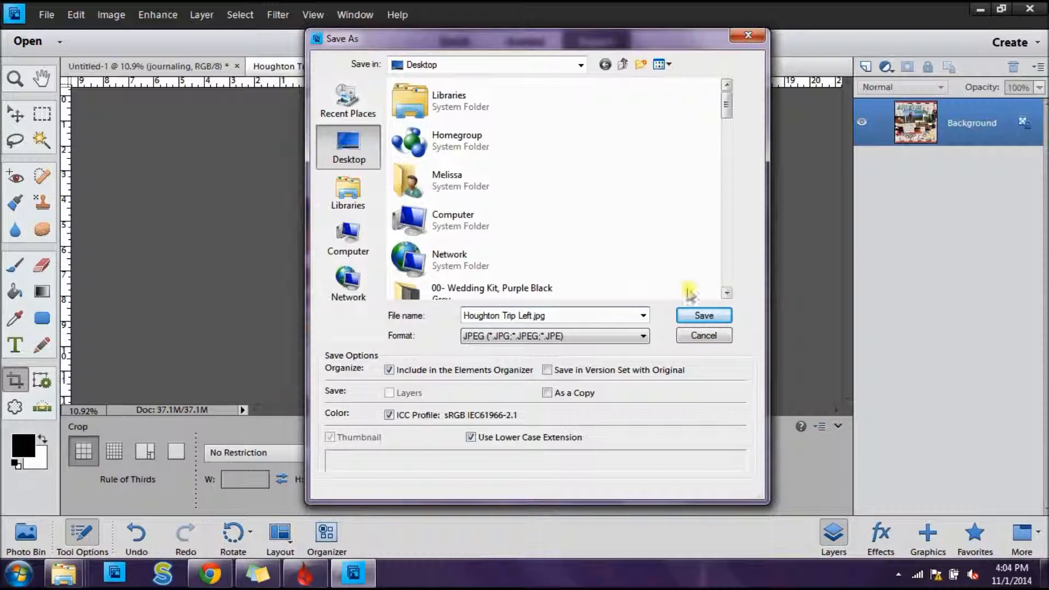
left_click(705, 316)
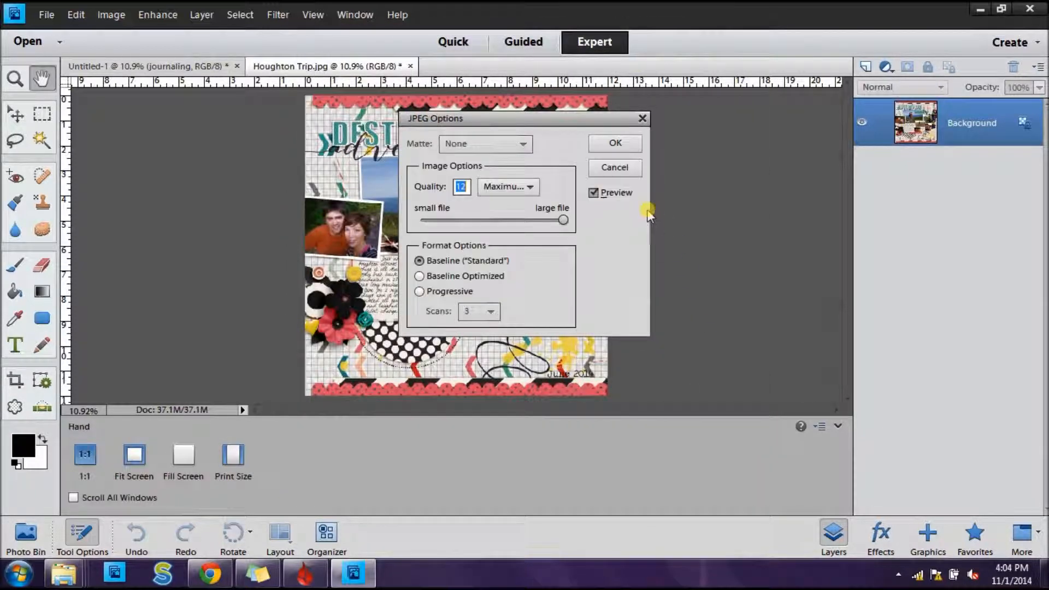
left_click(611, 145)
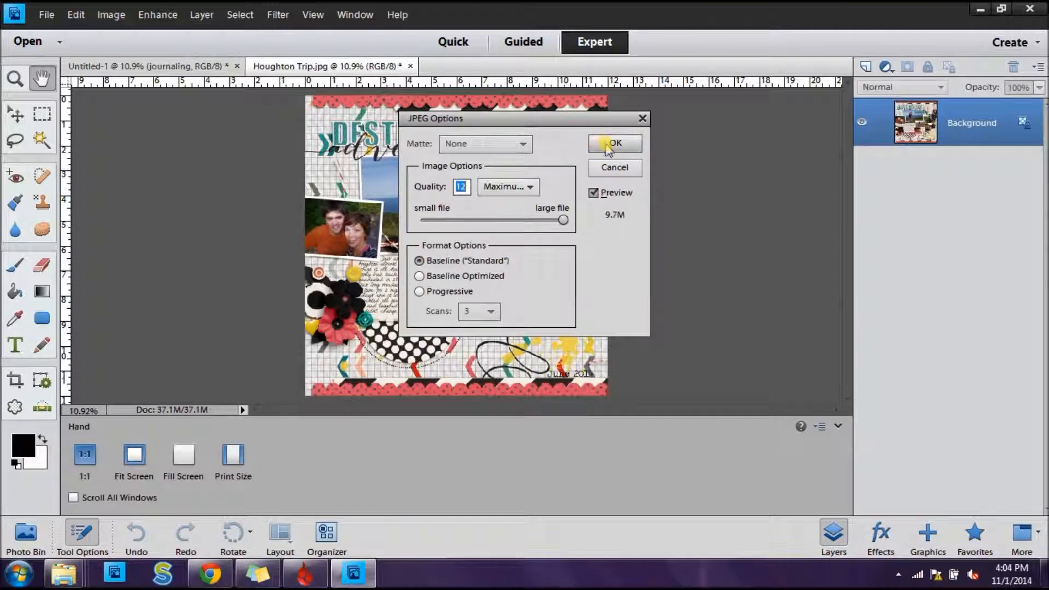
- Undo the left-page crop and crop the spread to its right page, from the 12 inch seam to the 24 inch edge
key("c")
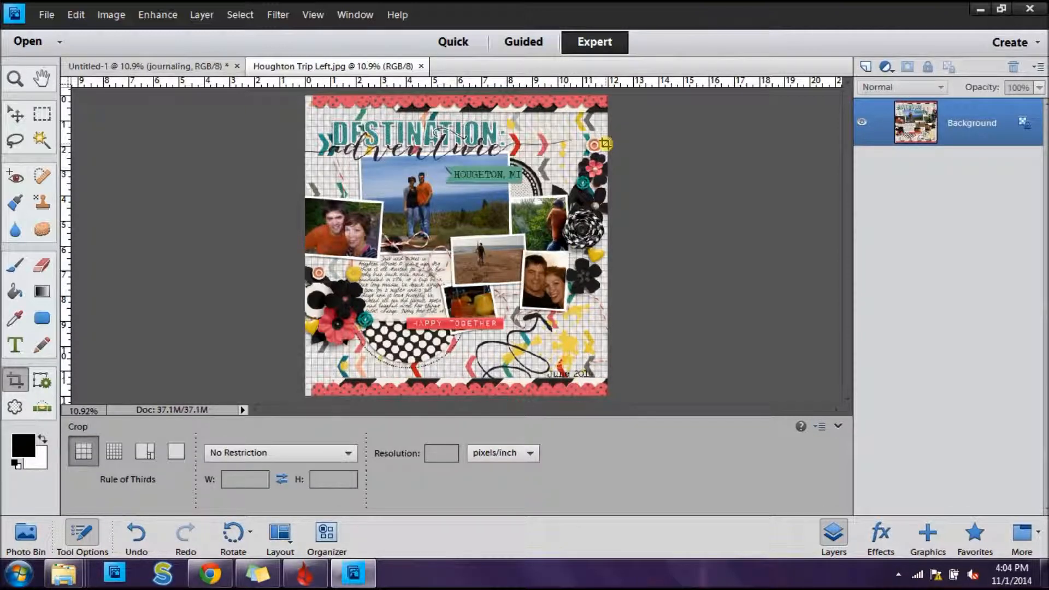
key("ctrl+z")
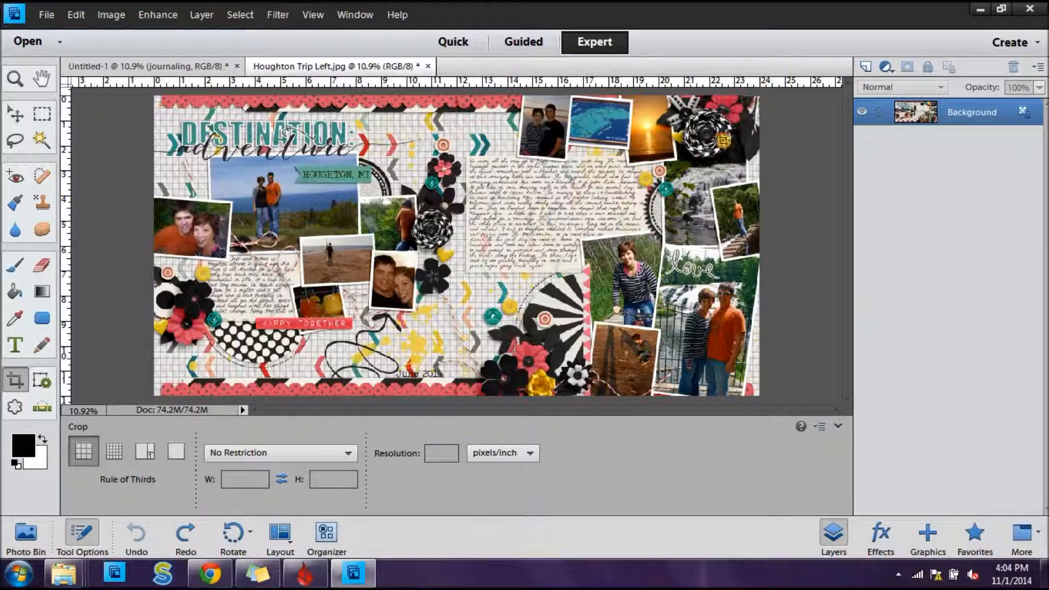
left_click_drag(528, 375, 451, 449)
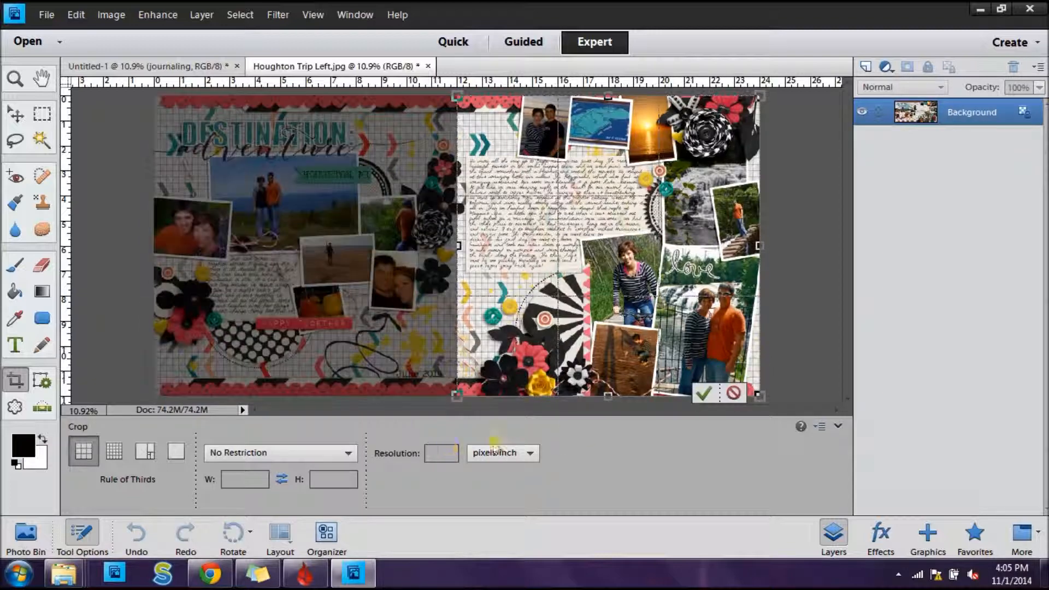
left_click(704, 391)
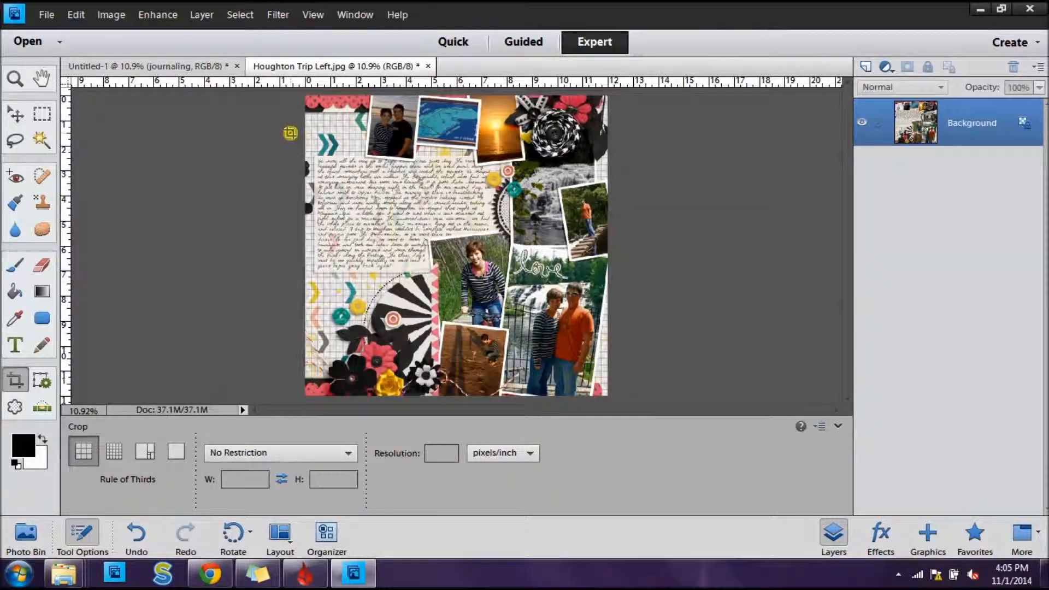
- Save the cropped right page on the Desktop as Houghton Trip Right.jpg in JPEG format at quality 12
left_click(46, 15)
left_click(61, 158)
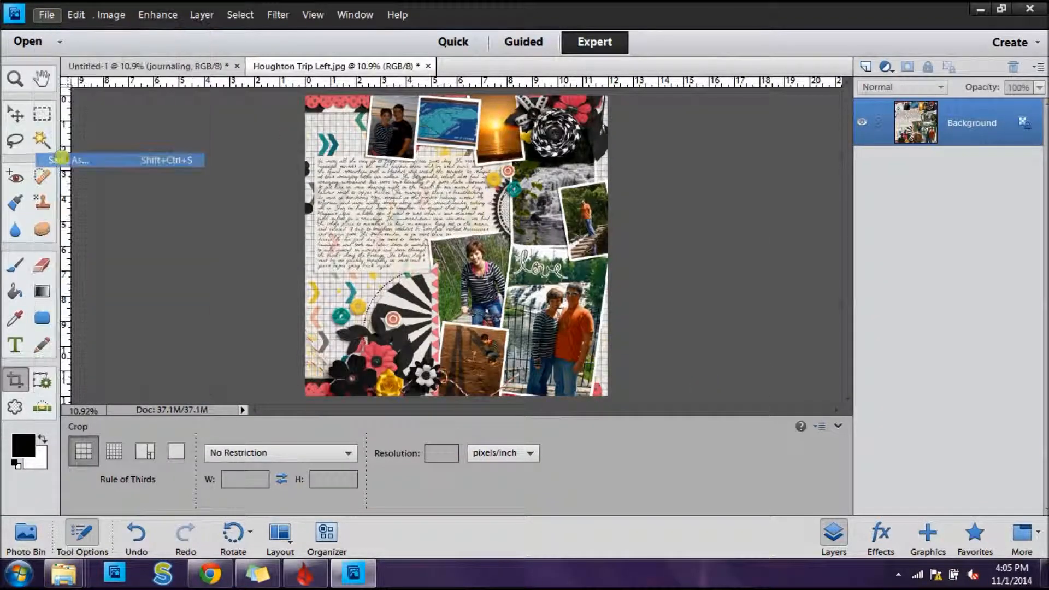
left_click(518, 317)
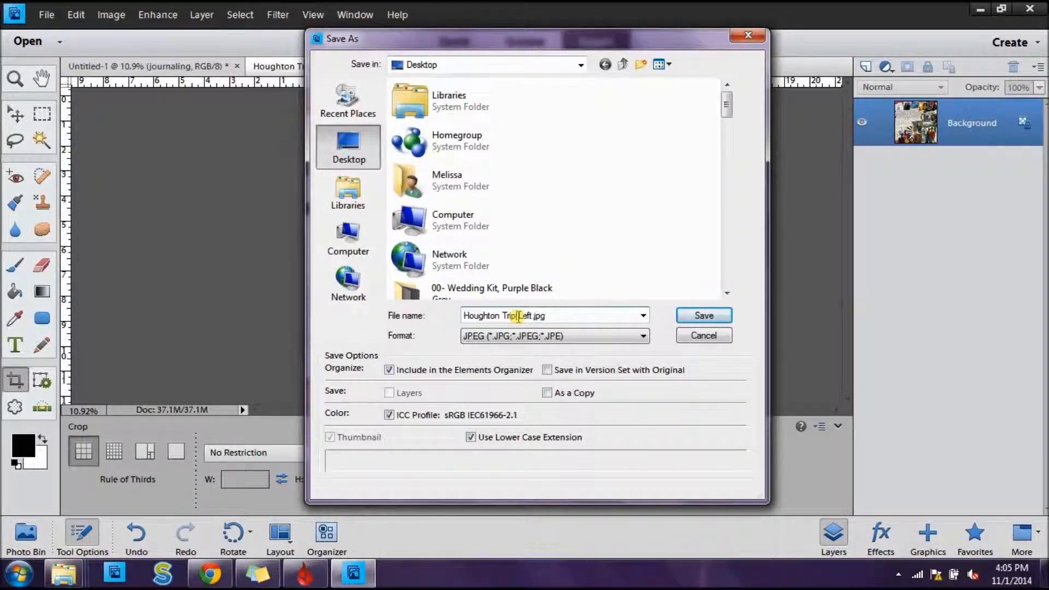
type("Right")
left_click(704, 315)
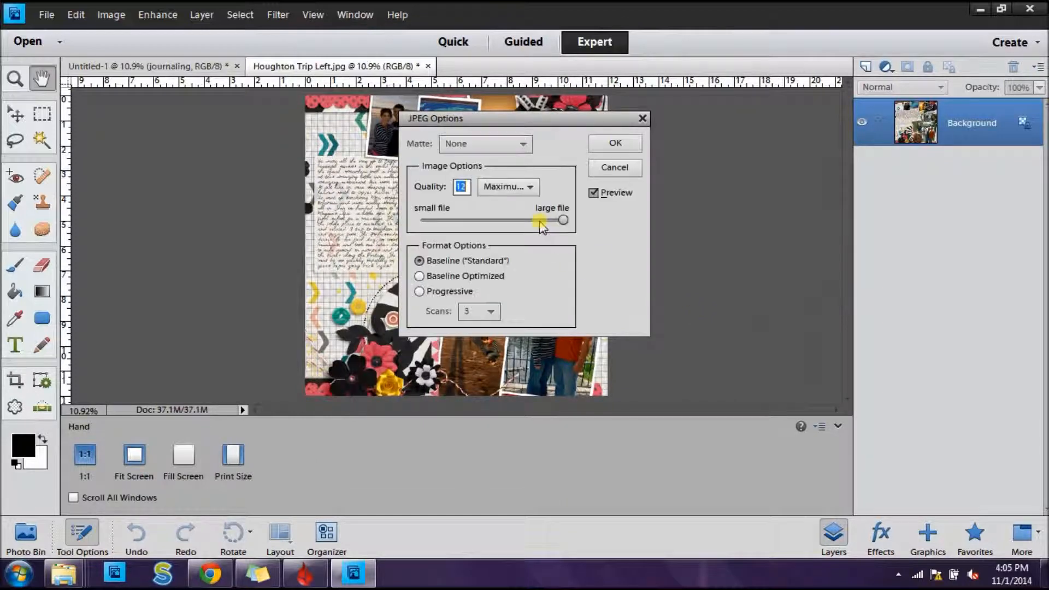
left_click(615, 145)
- Close Houghton Trip Right.jpg without saving changes again
key("c")
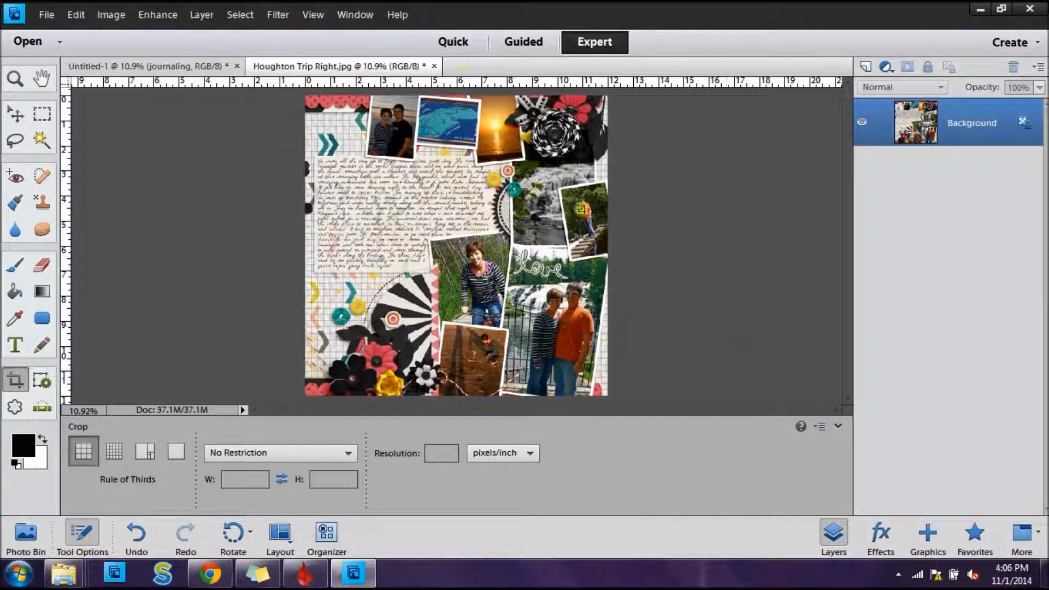
left_click(435, 66)
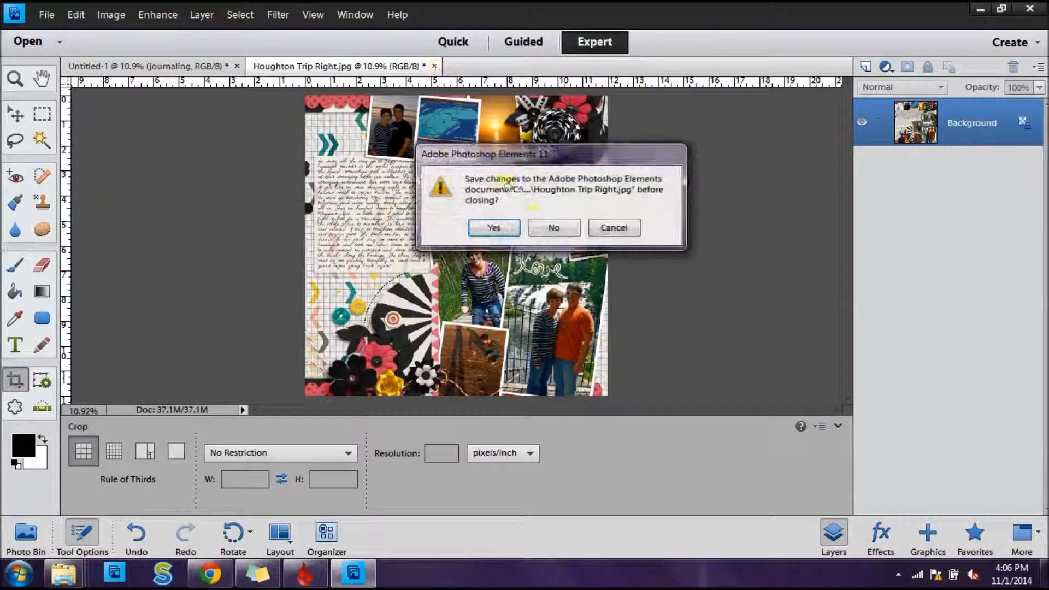
left_click(556, 229)
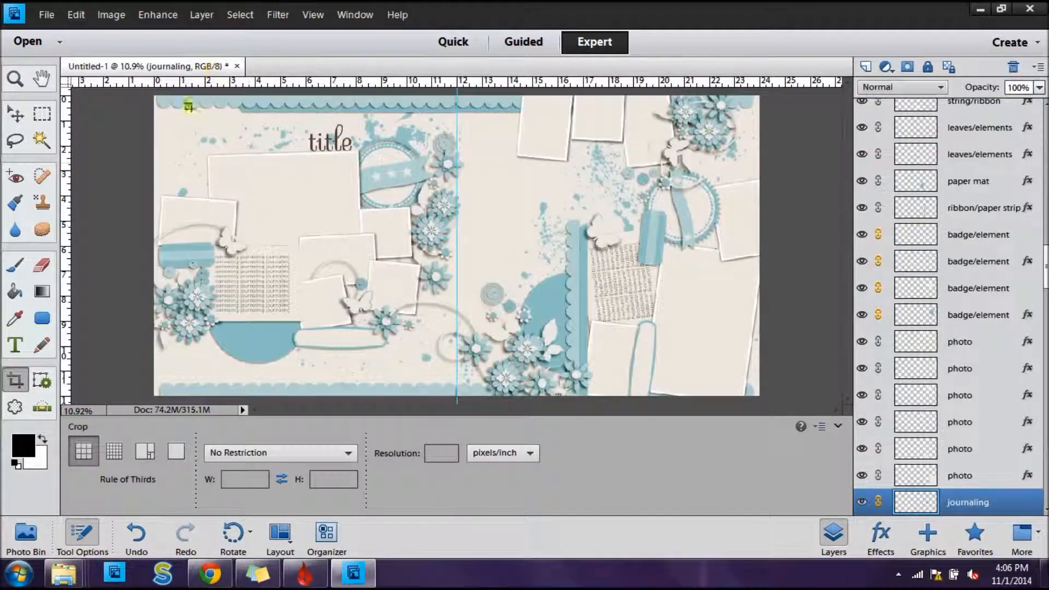